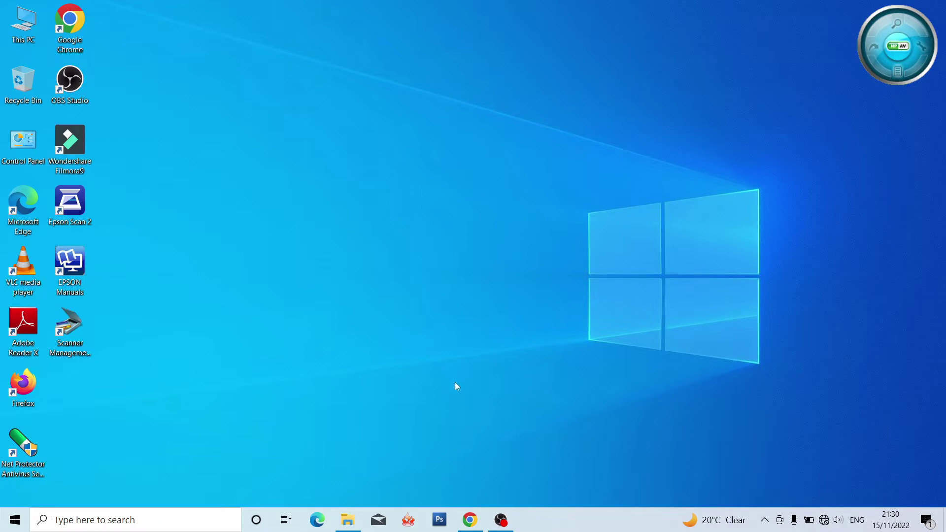
# Step: Refresh the Windows desktop and launch Photoshop CS3 from the taskbar
pyautogui.rightClick(413, 162)
pyautogui.click(444, 200)
pyautogui.click(444, 523)
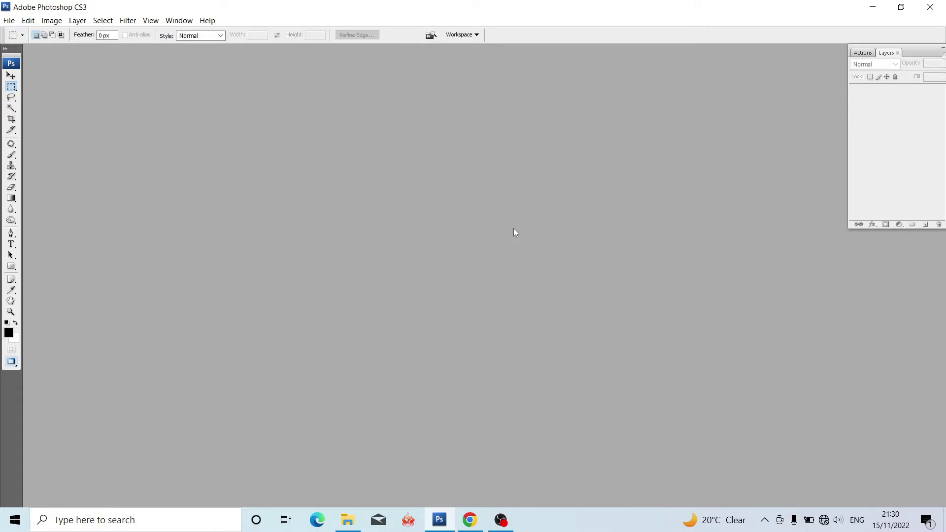
# Step: Open the scanned photo 01 001.jpg from Local Disk (D:)
pyautogui.hotkey('ctrl', 'o')
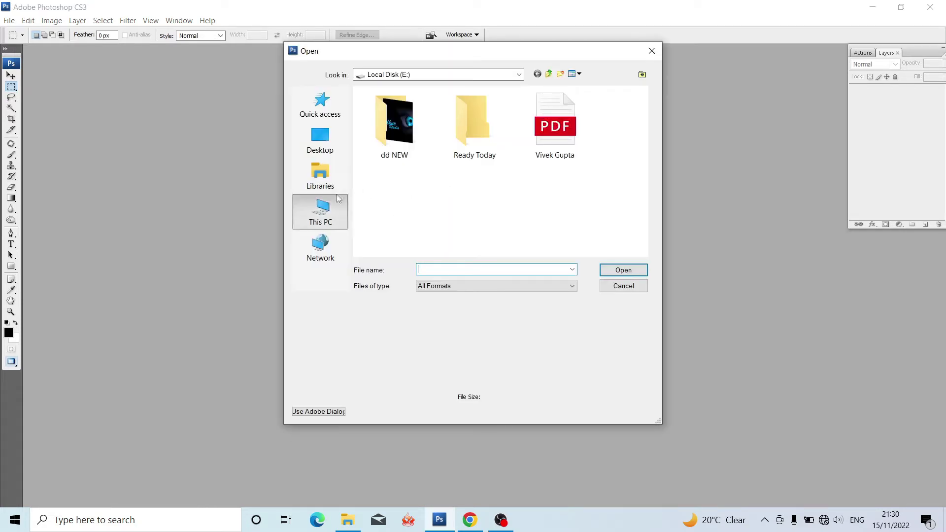
pyautogui.click(338, 198)
pyautogui.doubleClick(556, 217)
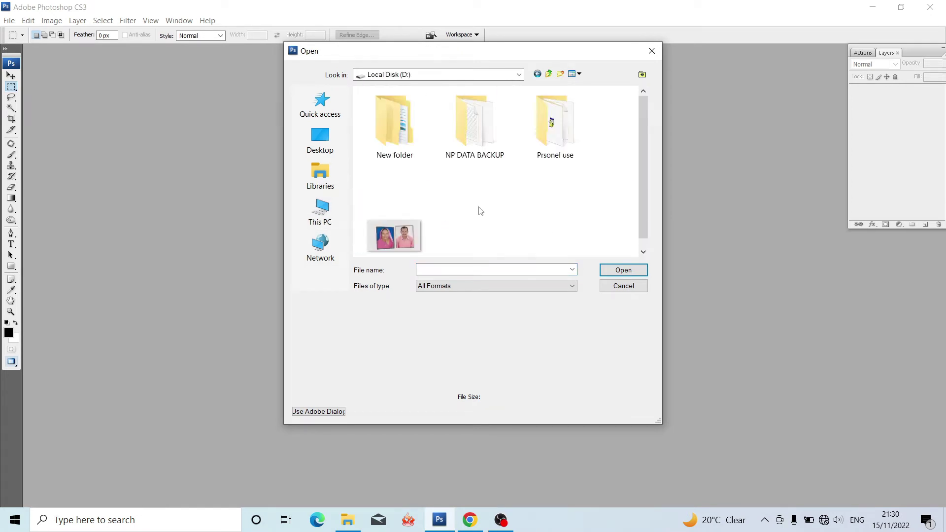
pyautogui.doubleClick(403, 239)
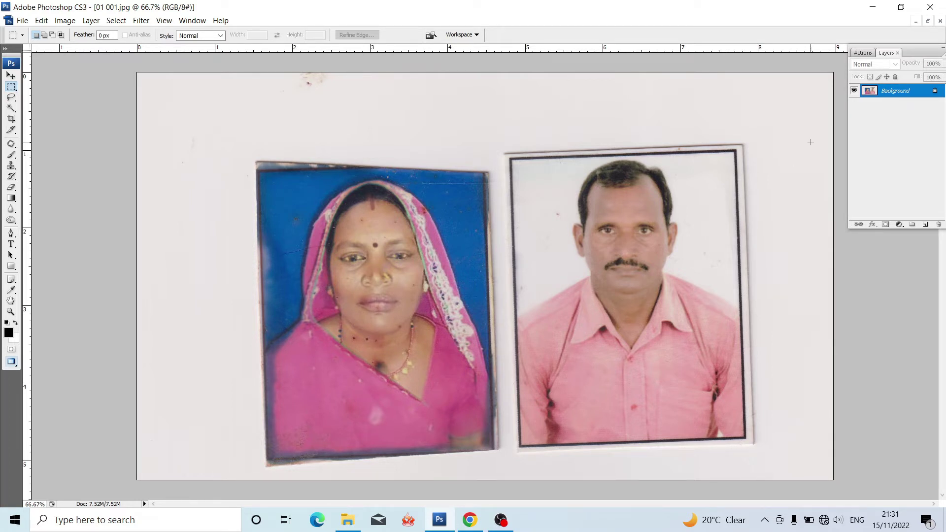
# Step: Float the document window and run the DUPLICATE action from the Actions panel
pyautogui.click(929, 21)
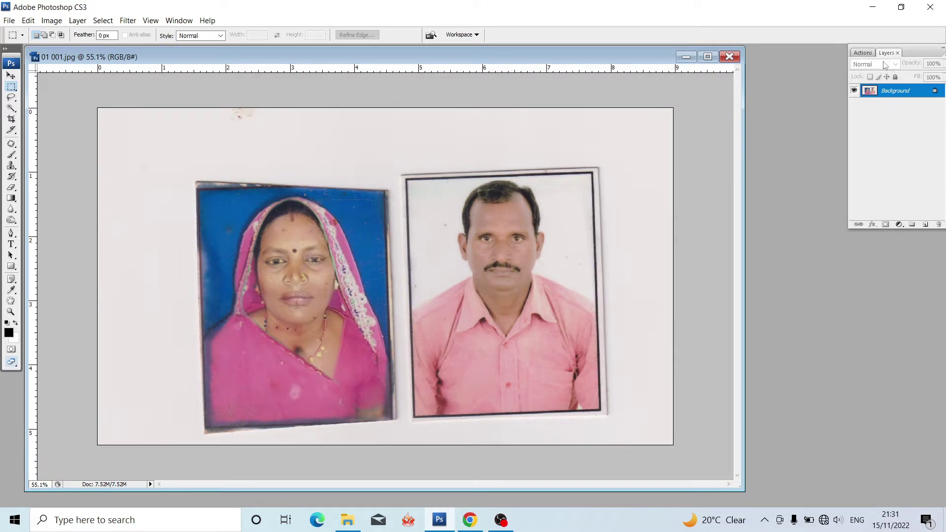
pyautogui.click(864, 53)
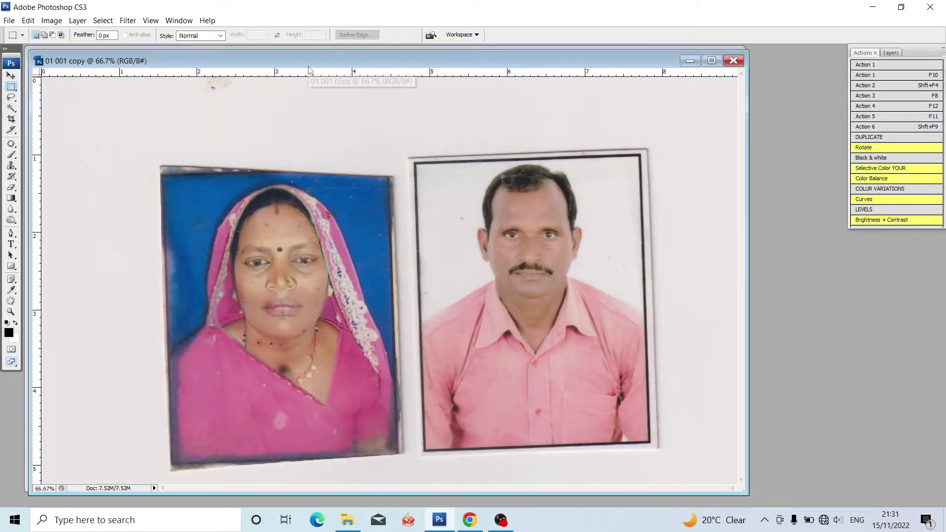
pyautogui.moveTo(309, 69); pyautogui.dragTo(373, 108)
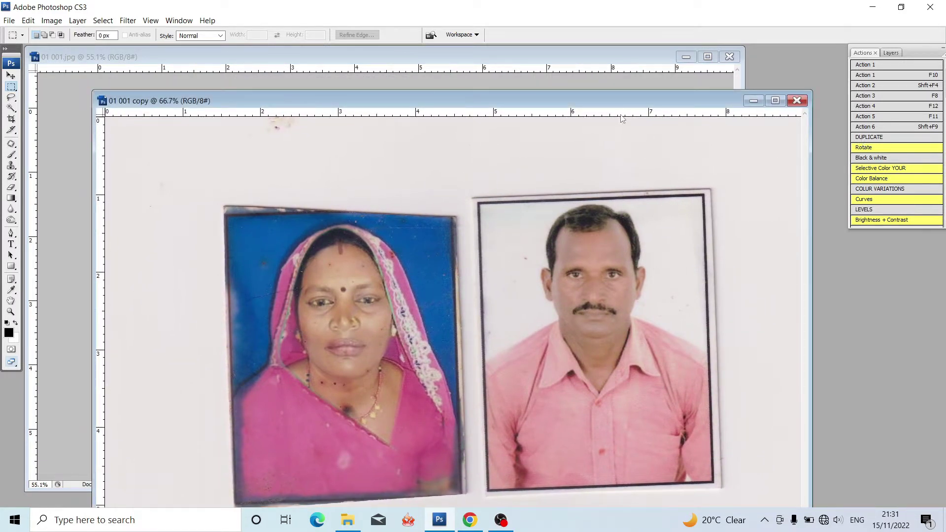
# Step: Move the 01 001 copy window aside and bring 01 001.jpg to the front
pyautogui.rightClick(617, 99)
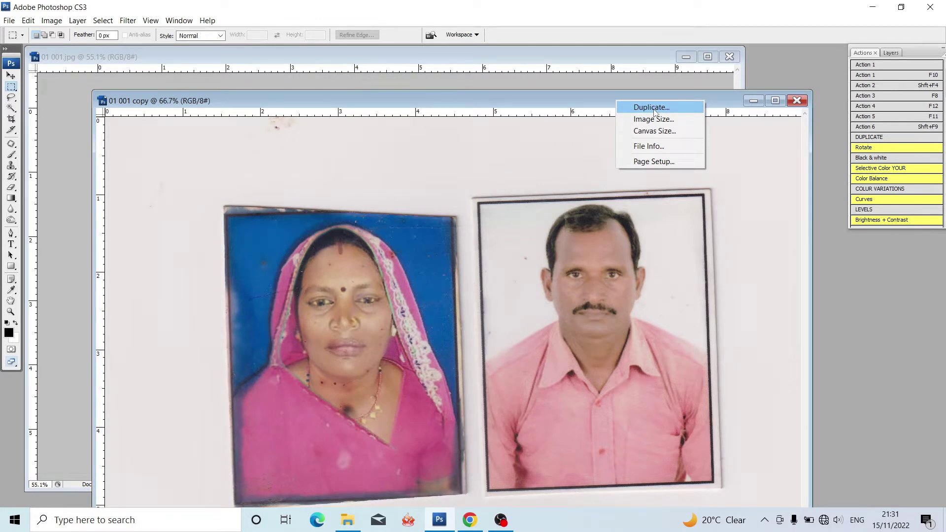
pyautogui.click(469, 196)
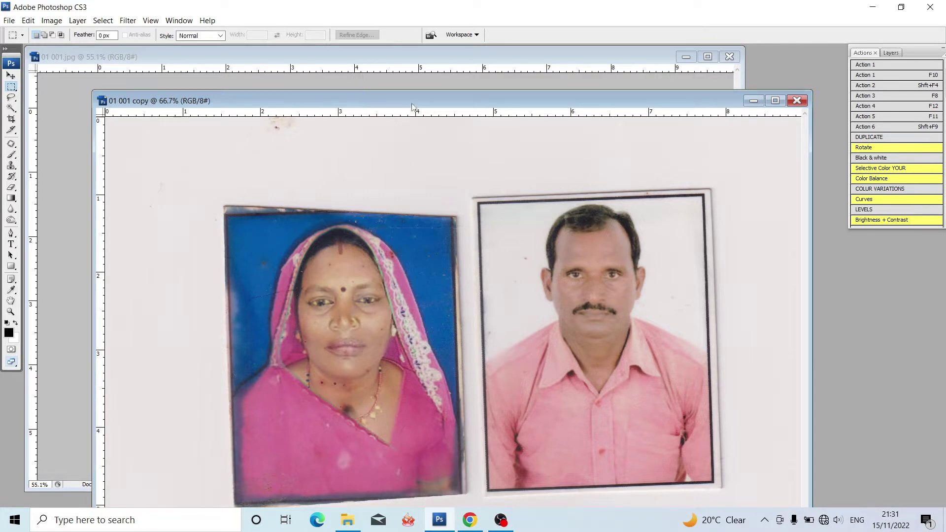
pyautogui.moveTo(412, 105); pyautogui.dragTo(296, 73)
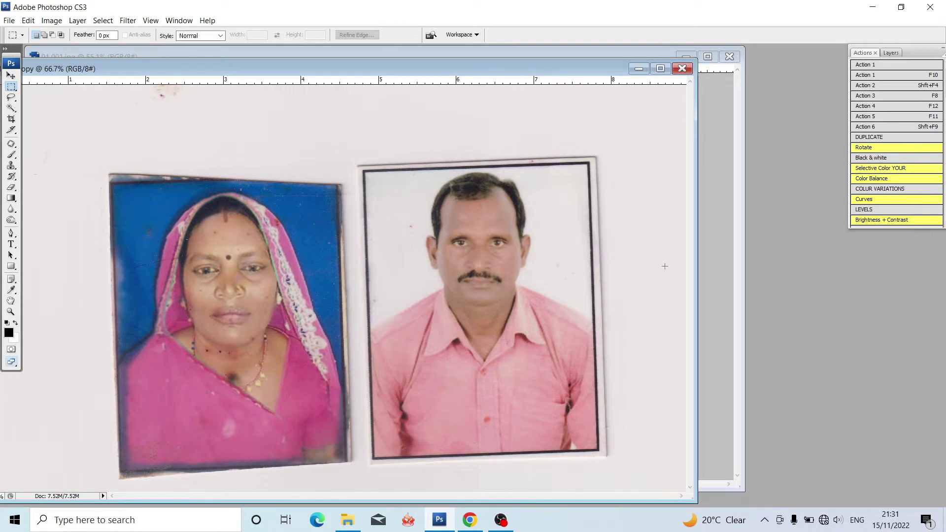
pyautogui.hotkey('ctrl', 'Tab')
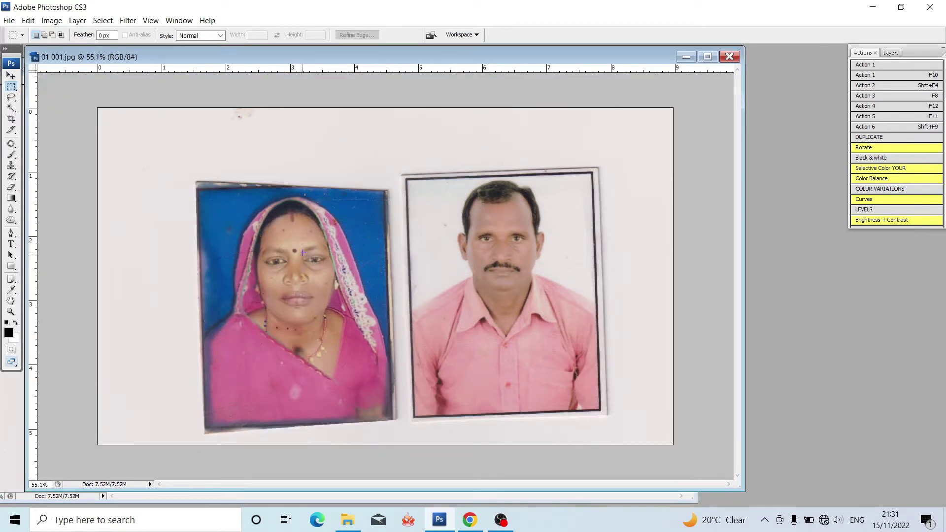
# Step: Maximize the original and set the Crop tool to 1.1 × 1.4 in at 600 ppi, full screen
pyautogui.click(708, 57)
pyautogui.click(11, 118)
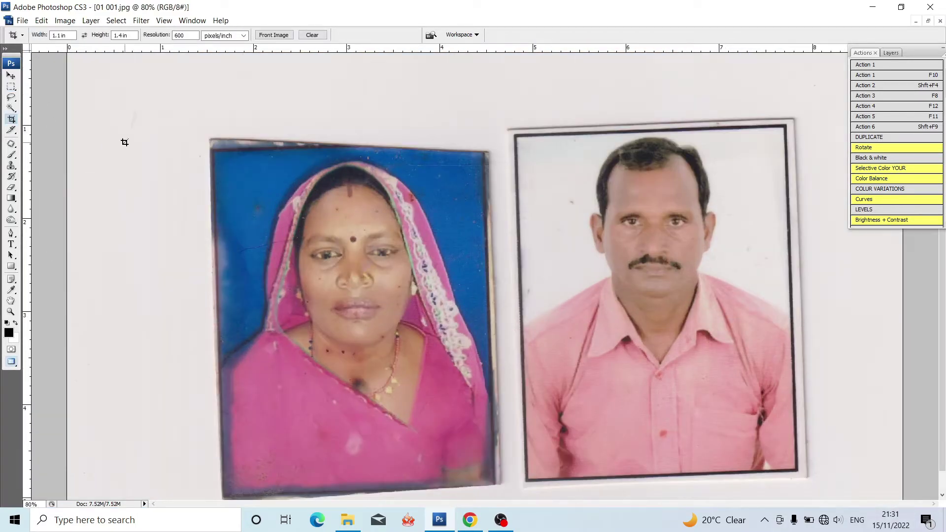
pyautogui.press('f')
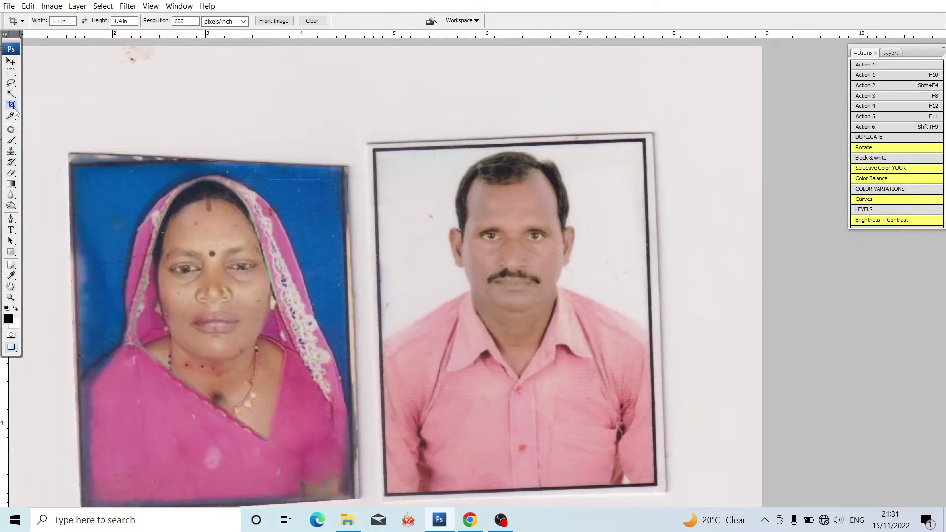
pyautogui.hscroll(3, 252, 189)
pyautogui.scroll(-1, 253, 189)
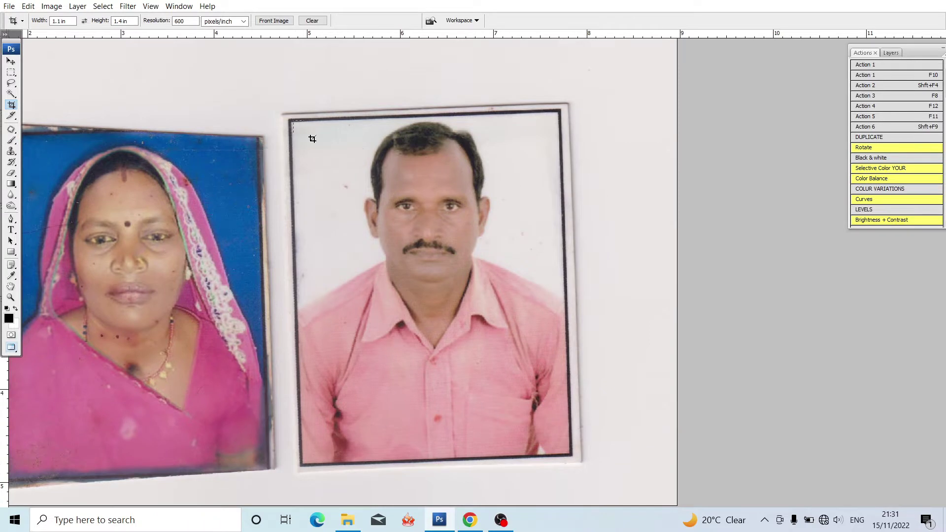
# Step: Crop and straighten the scan to just the man's portrait
pyautogui.moveTo(312, 139); pyautogui.dragTo(606, 472)
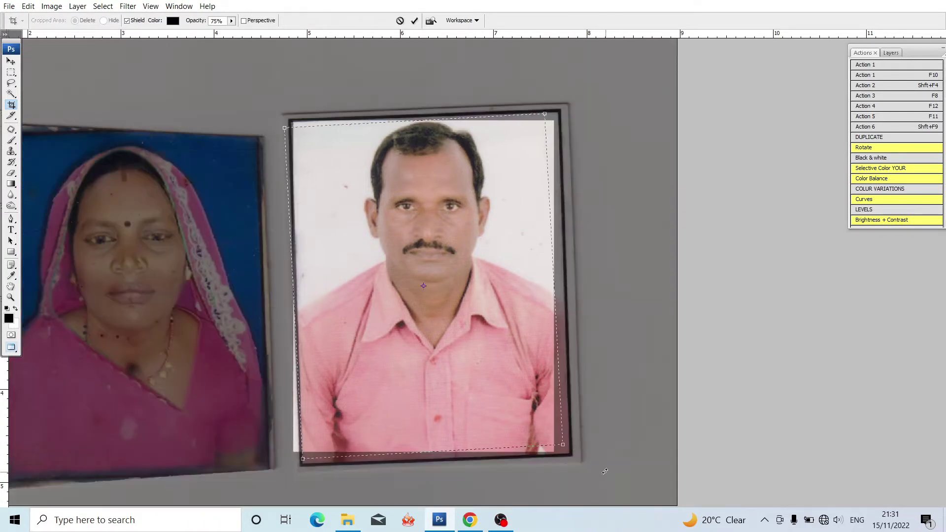
pyautogui.moveTo(472, 372); pyautogui.dragTo(484, 372)
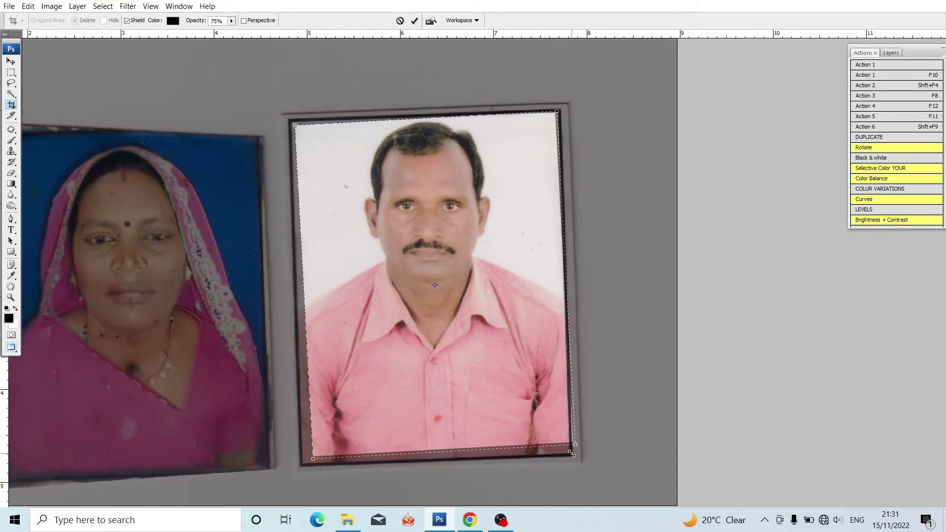
pyautogui.moveTo(571, 452); pyautogui.dragTo(567, 457)
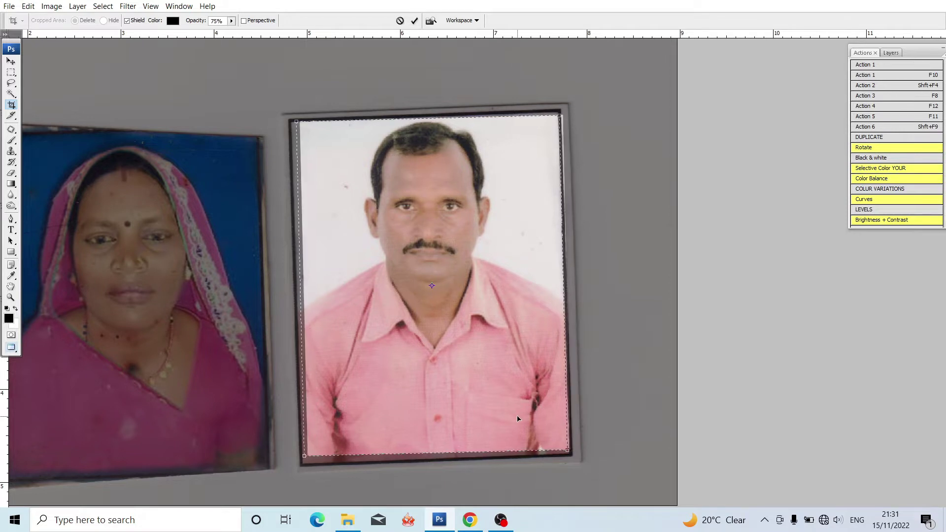
pyautogui.press('Return')
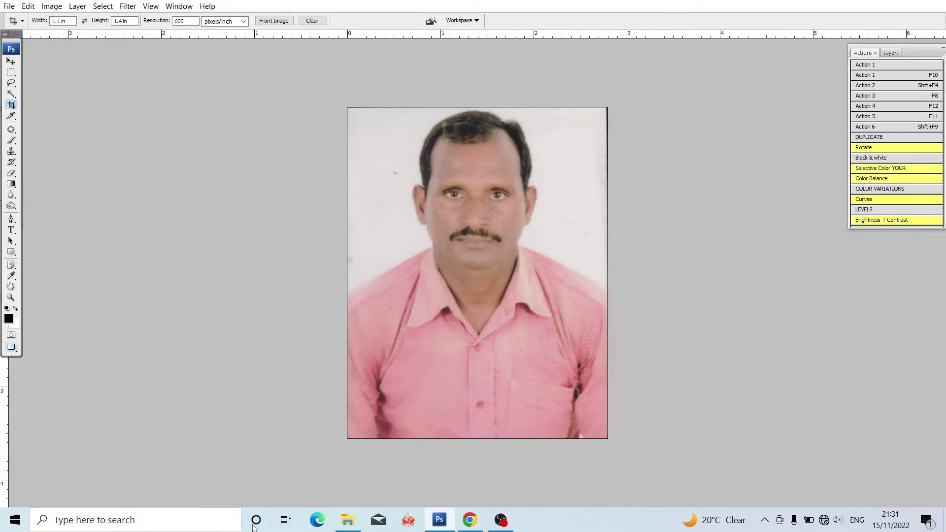
pyautogui.scroll(1, 453, 316)
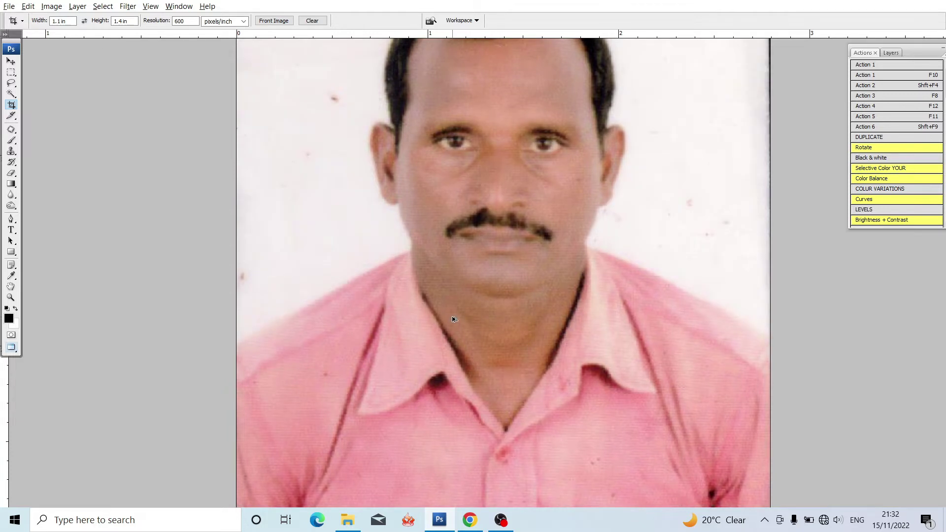
pyautogui.scroll(-2, 510, 270)
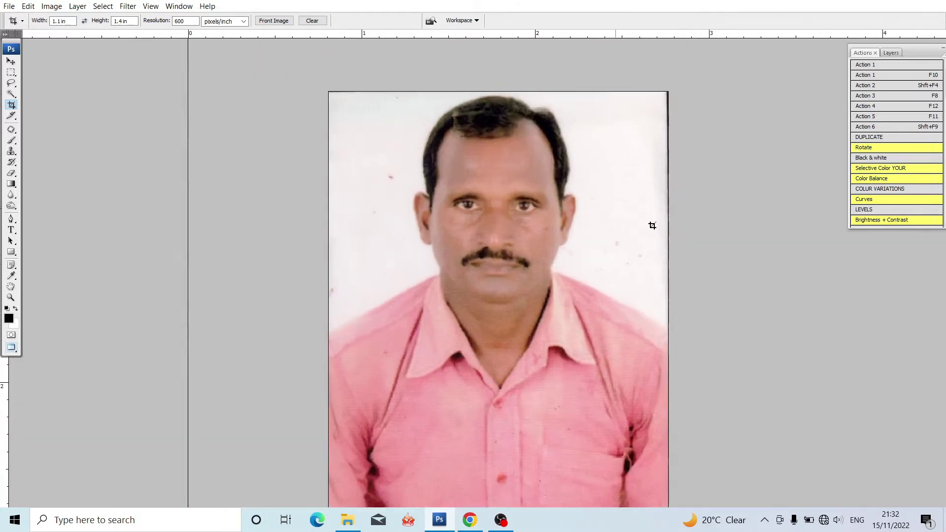
pyautogui.scroll(2, 651, 224)
pyautogui.scroll(1, 504, 241)
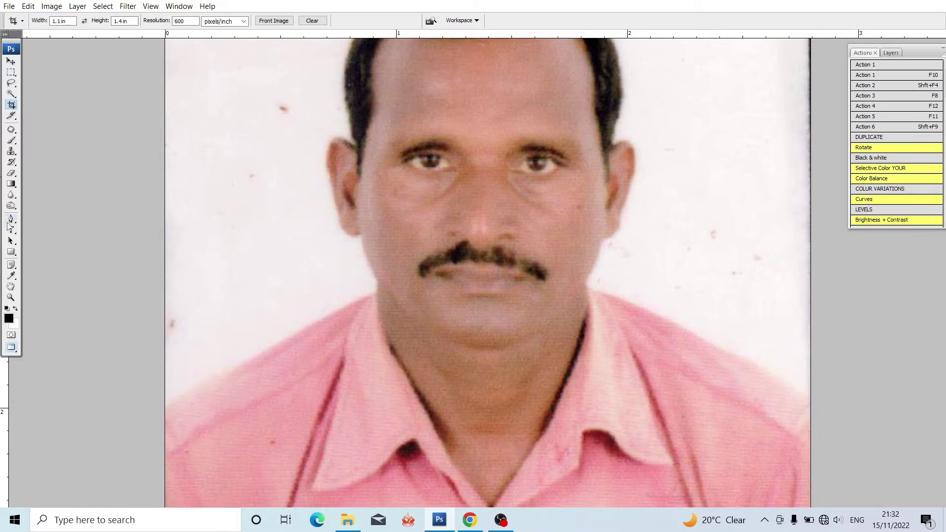
# Step: Set the Pen tool to plain Paths mode, discarding a trial set of anchors
pyautogui.click(11, 219)
pyautogui.scroll(1, 178, 310)
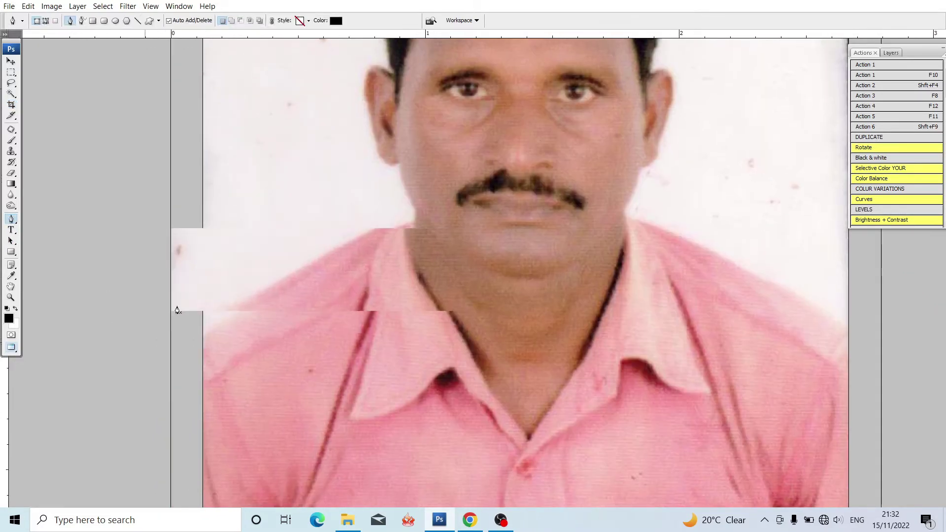
pyautogui.scroll(1, 178, 310)
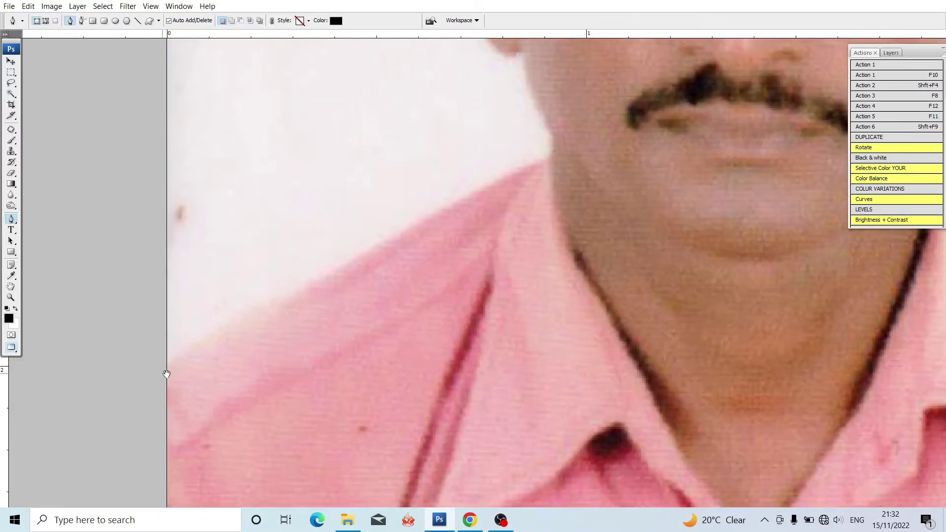
pyautogui.click(226, 335)
pyautogui.click(379, 251)
pyautogui.moveTo(380, 251)
pyautogui.mouseDown()
pyautogui.moveTo(187, 397)
pyautogui.moveTo(247, 378)
pyautogui.mouseUp()
pyautogui.hotkey('ctrl', 'z')
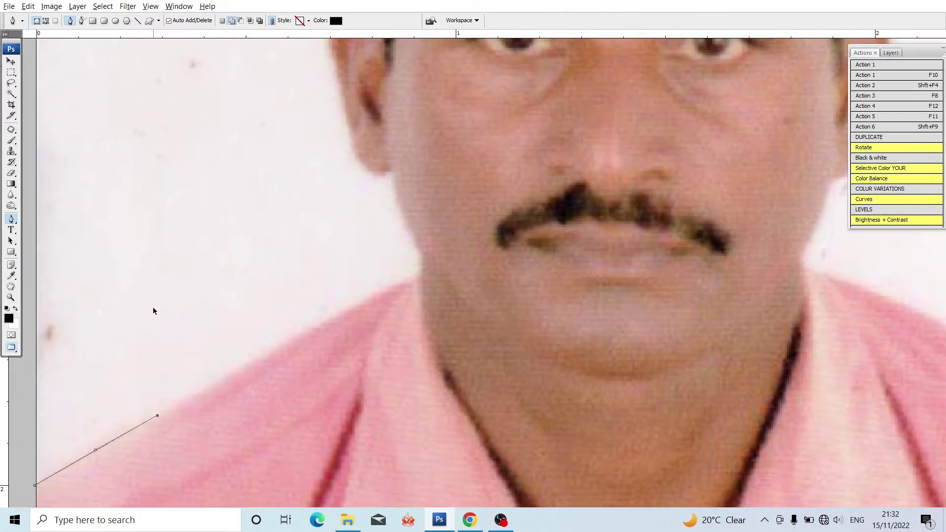
pyautogui.hotkey('ctrl', 'alt', 'z')
pyautogui.hotkey('ctrl', 'alt', 'z')
pyautogui.click(46, 22)
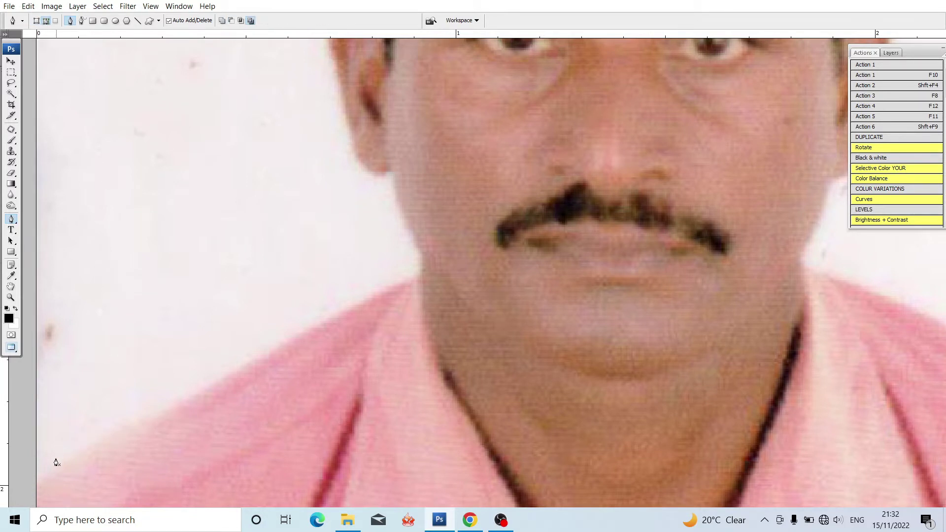
# Step: Start the path at the left shoulder and trace along the shoulder toward the neck
pyautogui.click(107, 442)
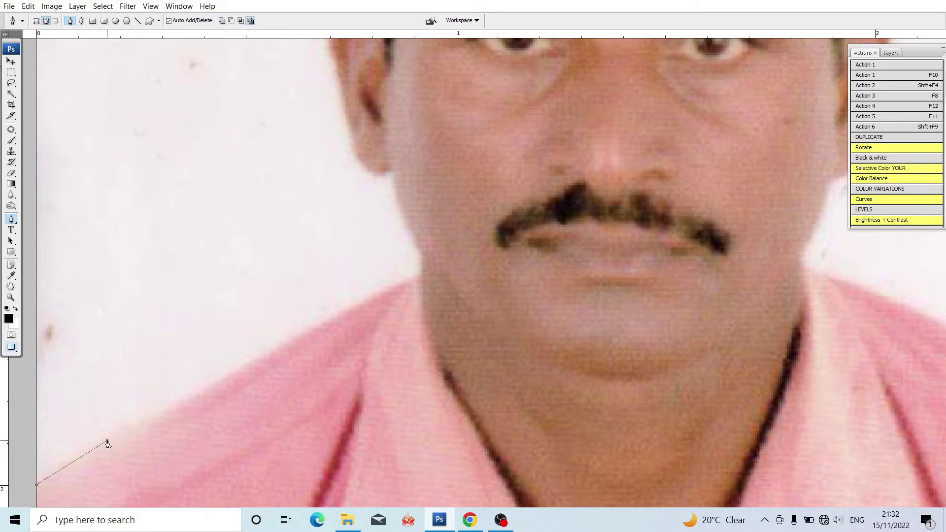
pyautogui.click(234, 370)
pyautogui.click(356, 311)
pyautogui.click(397, 290)
pyautogui.click(424, 276)
pyautogui.scroll(-2, 416, 263)
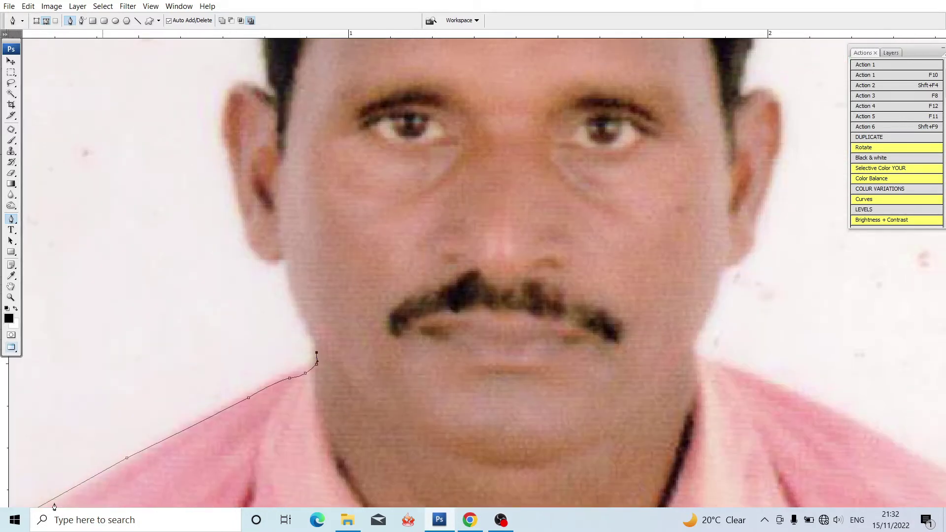
pyautogui.scroll(3, 259, 358)
# Step: Continue the path up the neck and cheek and along the jaw
pyautogui.click(324, 330)
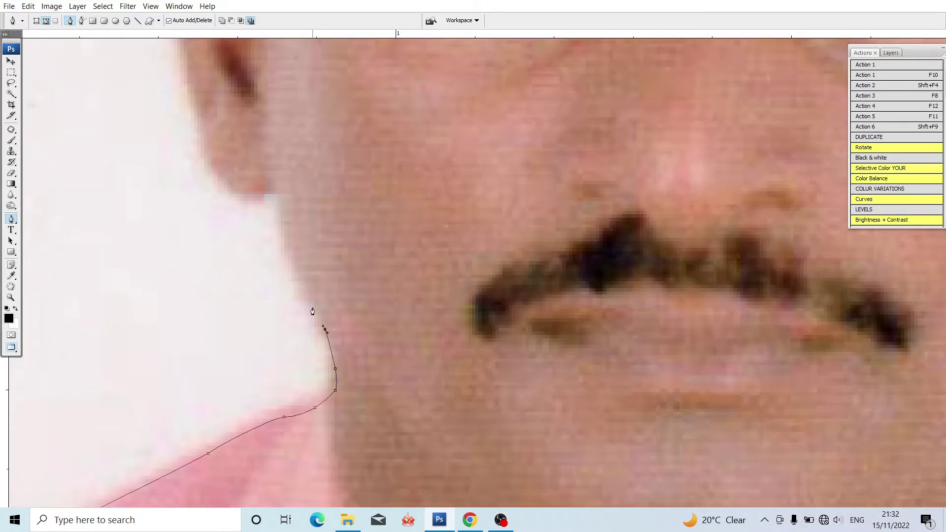
pyautogui.click(308, 300)
pyautogui.click(295, 276)
pyautogui.click(286, 256)
pyautogui.click(281, 233)
pyautogui.click(280, 228)
pyautogui.click(274, 198)
pyautogui.click(239, 194)
pyautogui.click(221, 180)
# Step: Trace the path up the edge of the left ear to its top
pyautogui.scroll(3, 205, 146)
pyautogui.scroll(-1, 197, 263)
pyautogui.scroll(-1, 197, 264)
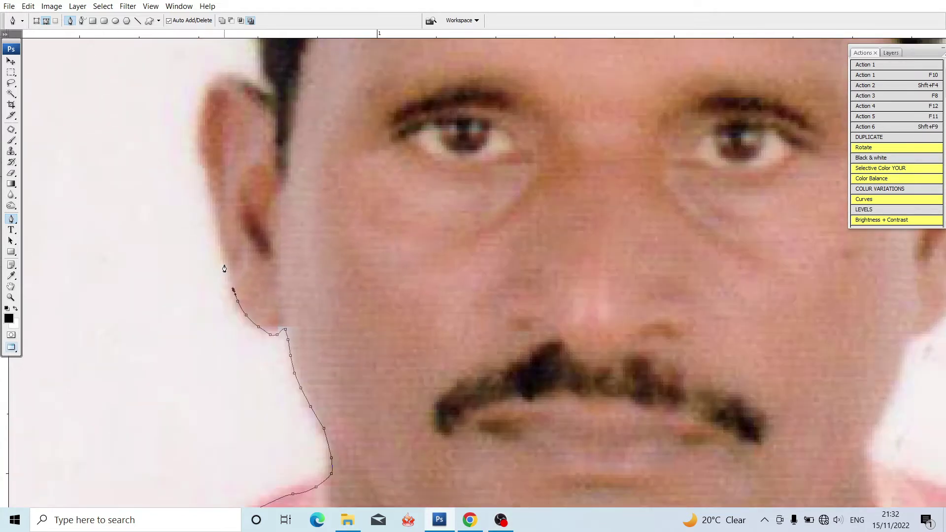
pyautogui.click(224, 256)
pyautogui.click(215, 219)
pyautogui.click(207, 202)
pyautogui.click(199, 182)
pyautogui.click(198, 175)
pyautogui.click(195, 150)
pyautogui.scroll(3, 191, 246)
pyautogui.scroll(1, 190, 262)
# Step: Carry the path over the top of the left ear and up the left hairline
pyautogui.click(189, 241)
pyautogui.click(200, 230)
pyautogui.click(237, 235)
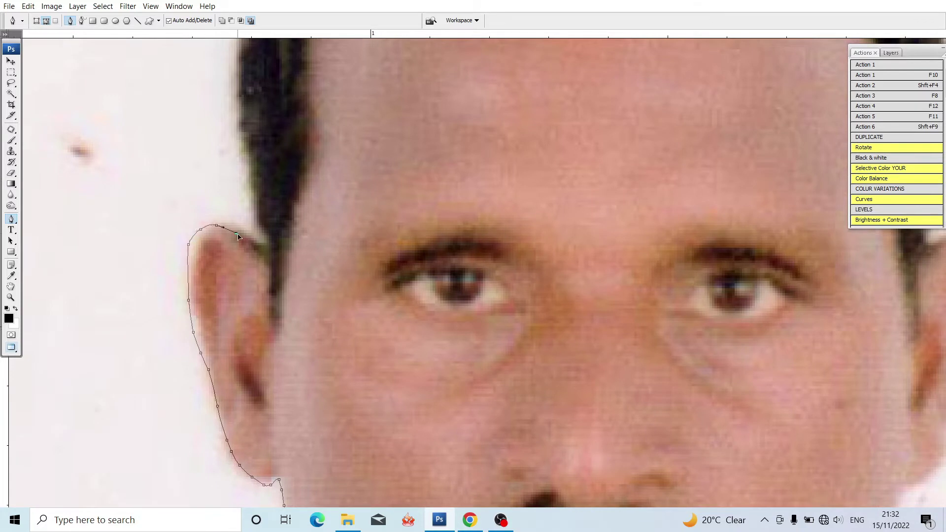
pyautogui.click(261, 245)
pyautogui.click(244, 170)
pyautogui.scroll(-1, 244, 170)
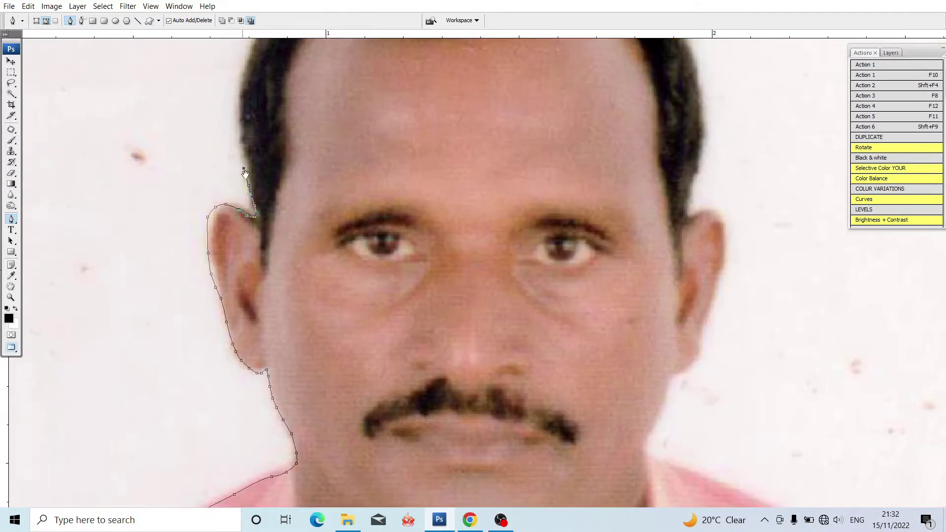
pyautogui.scroll(3, 239, 240)
pyautogui.click(253, 217)
pyautogui.click(277, 159)
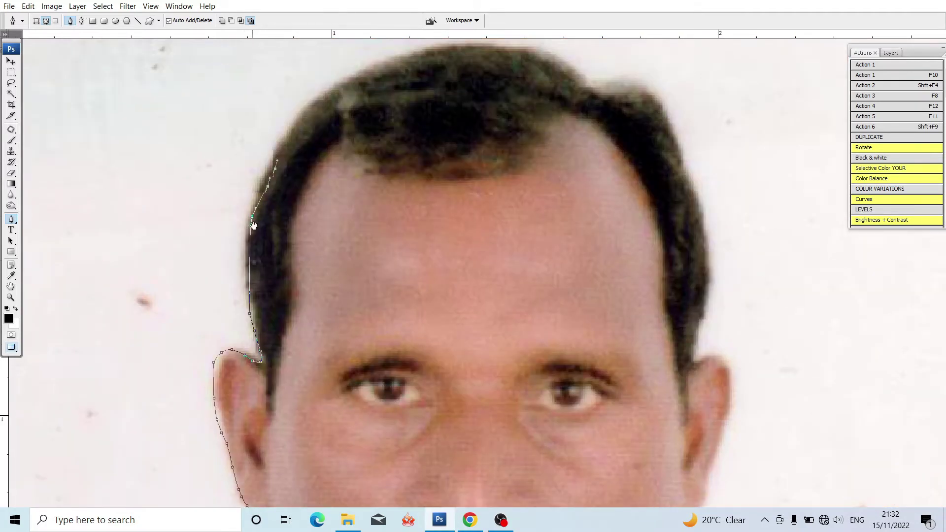
pyautogui.scroll(2, 301, 182)
# Step: Trace the path across the top of the hair toward the right hairline
pyautogui.click(294, 171)
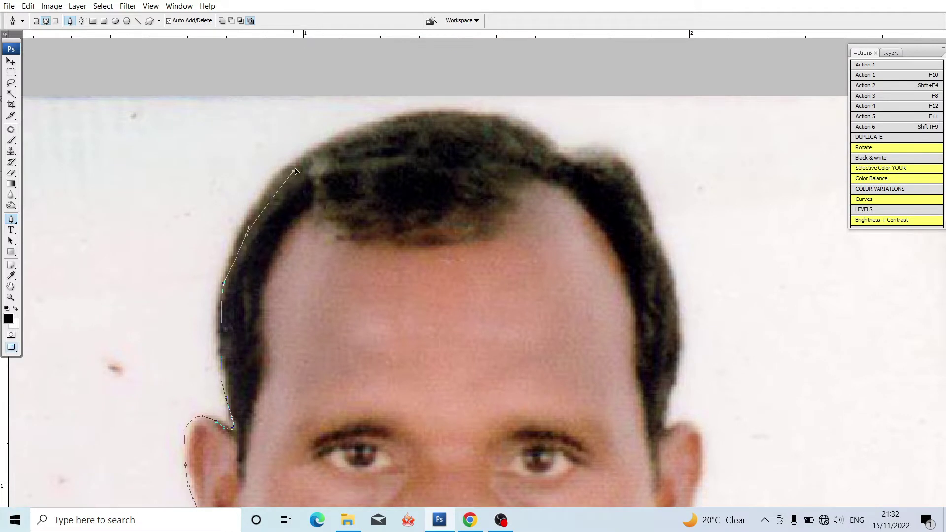
pyautogui.click(340, 138)
pyautogui.click(374, 126)
pyautogui.click(416, 119)
pyautogui.click(452, 117)
pyautogui.click(486, 120)
pyautogui.click(513, 129)
pyautogui.click(533, 138)
pyautogui.click(602, 166)
# Step: Add path points down the right side of the hair, zooming in on the right hairline
pyautogui.click(634, 199)
pyautogui.click(650, 234)
pyautogui.click(661, 267)
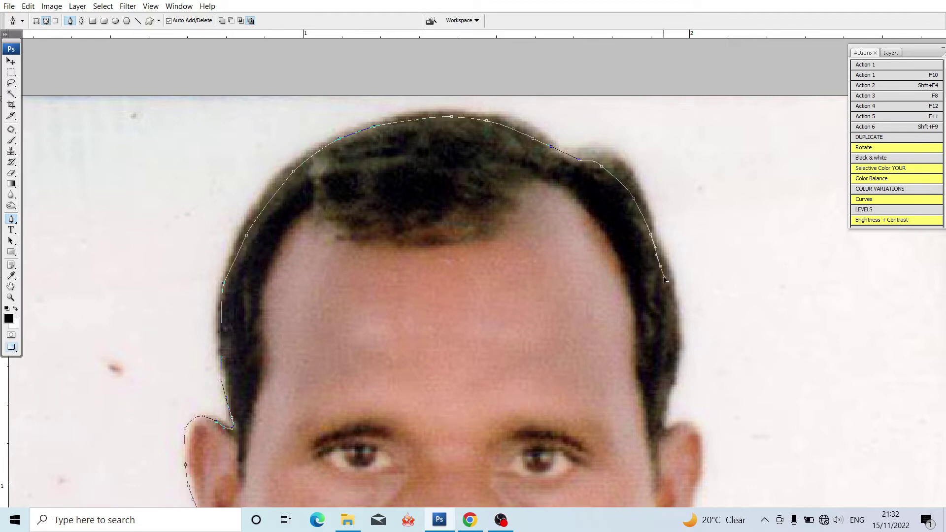
pyautogui.click(672, 288)
pyautogui.click(674, 311)
pyautogui.moveTo(628, 284)
pyautogui.mouseDown()
pyautogui.moveTo(611, 249)
pyautogui.moveTo(503, 212)
pyautogui.mouseUp()
pyautogui.hotkey('ctrl', '+')
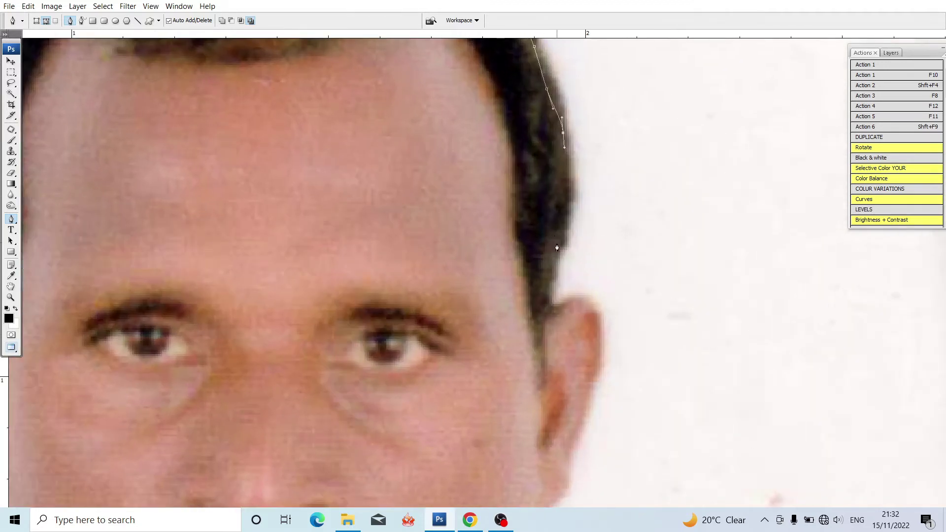
# Step: Trace the hair edge down to and over the top of the right ear
pyautogui.click(557, 250)
pyautogui.click(548, 290)
pyautogui.click(549, 306)
pyautogui.moveTo(573, 300); pyautogui.dragTo(587, 301)
pyautogui.click(597, 309)
pyautogui.moveTo(606, 350)
pyautogui.mouseDown()
pyautogui.moveTo(604, 359)
pyautogui.moveTo(552, 175)
pyautogui.mouseUp()
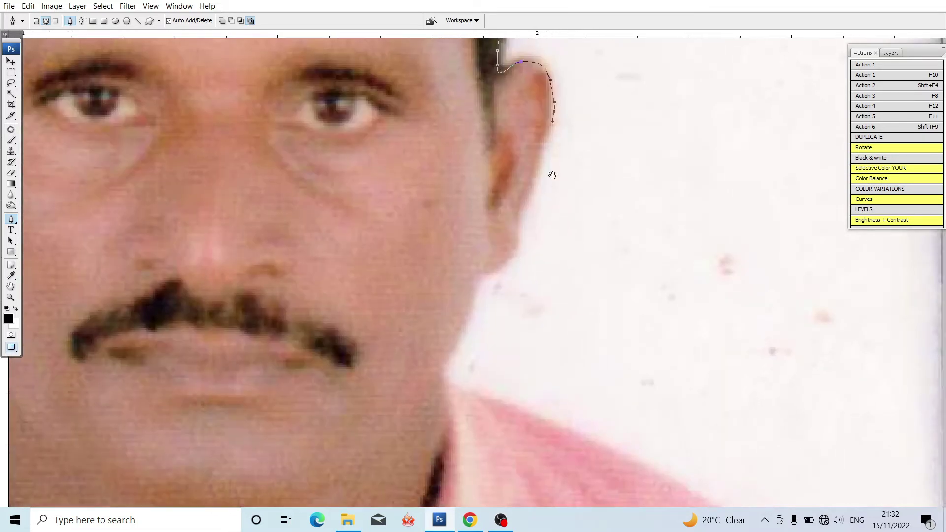
# Step: Continue the path down the back of the right ear and the jawline to the collar
pyautogui.click(526, 195)
pyautogui.click(515, 226)
pyautogui.click(511, 252)
pyautogui.click(495, 270)
pyautogui.click(479, 271)
pyautogui.moveTo(479, 275); pyautogui.dragTo(473, 149)
pyautogui.click(456, 207)
pyautogui.click(440, 234)
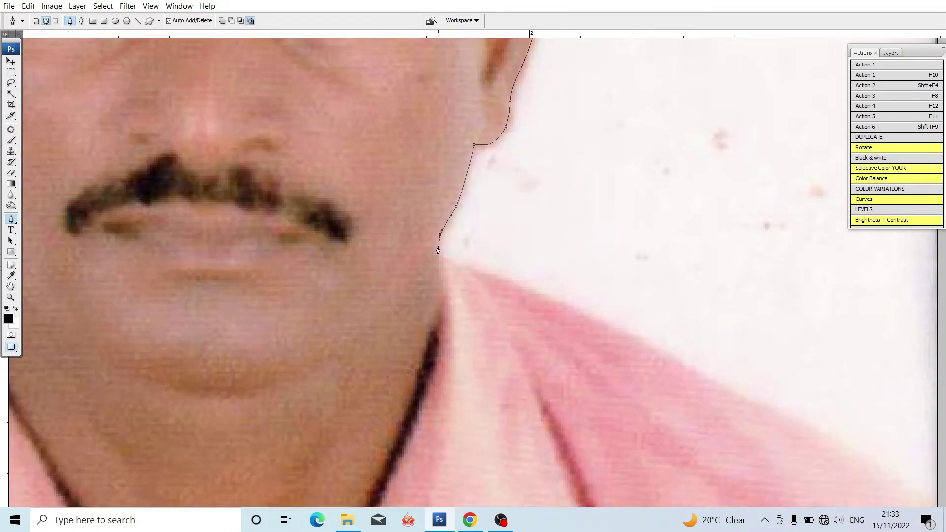
pyautogui.click(473, 268)
# Step: Run the path along the right shoulder, then loop it below the photo back to the left
pyautogui.moveTo(481, 270); pyautogui.dragTo(363, 92)
pyautogui.moveTo(619, 219); pyautogui.dragTo(626, 226)
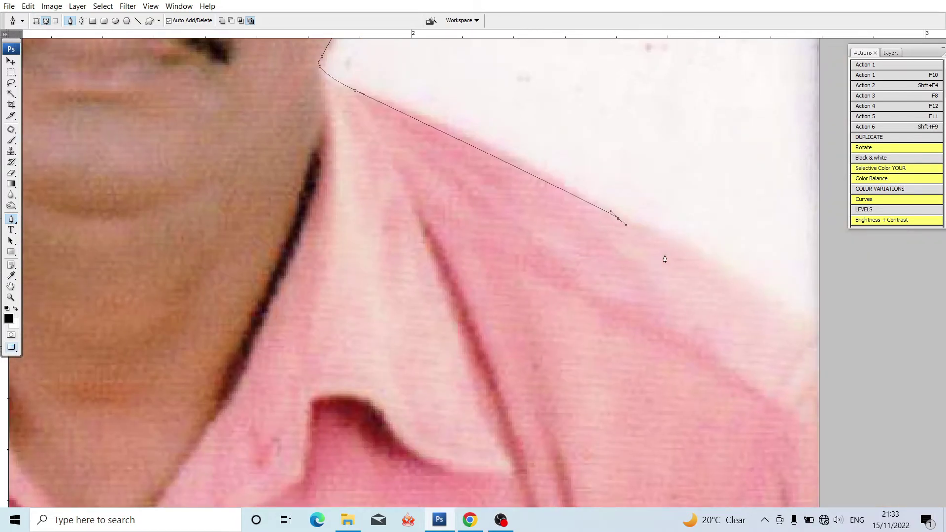
pyautogui.click(759, 293)
pyautogui.click(838, 350)
pyautogui.hotkey('ctrl', '-')
pyautogui.hotkey('ctrl', '-')
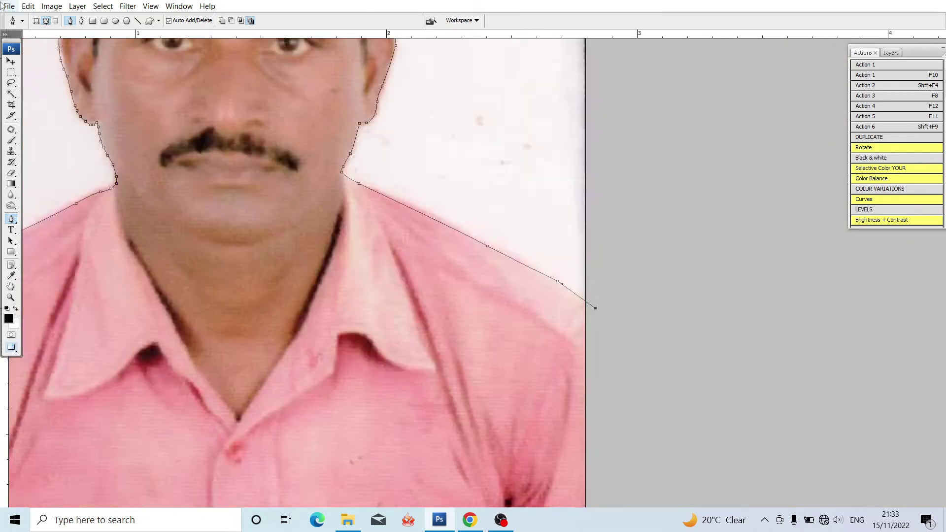
pyautogui.hotkey('ctrl', '-')
pyautogui.moveTo(471, 276); pyautogui.dragTo(440, 219)
pyautogui.click(624, 336)
pyautogui.moveTo(597, 382); pyautogui.dragTo(533, 398)
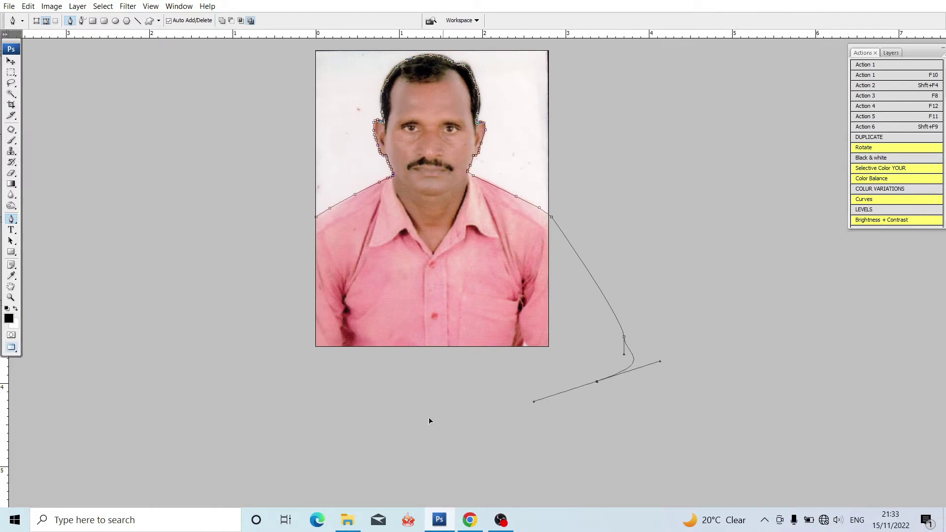
pyautogui.moveTo(443, 417); pyautogui.dragTo(390, 421)
pyautogui.moveTo(290, 387); pyautogui.dragTo(278, 348)
# Step: Close the path and convert it to a selection with Feather Radius 5
pyautogui.click(314, 224)
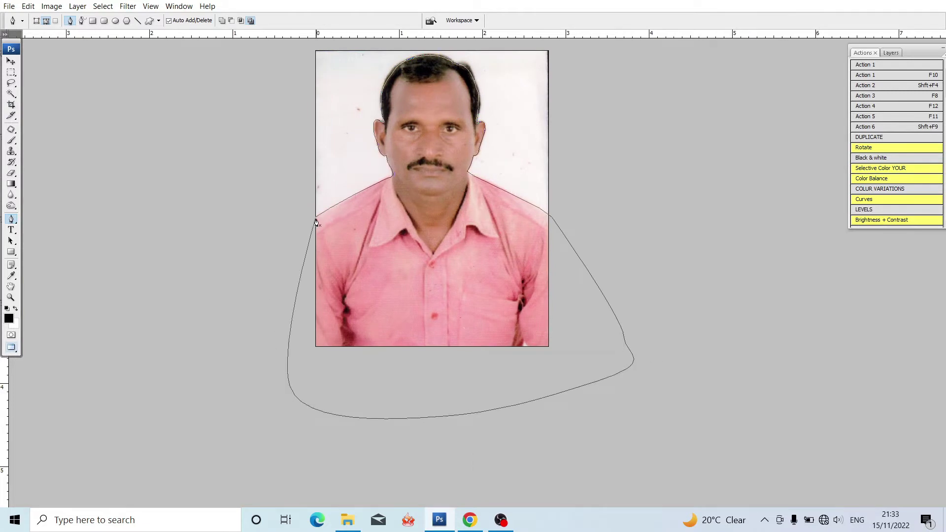
pyautogui.rightClick(400, 216)
pyautogui.click(447, 265)
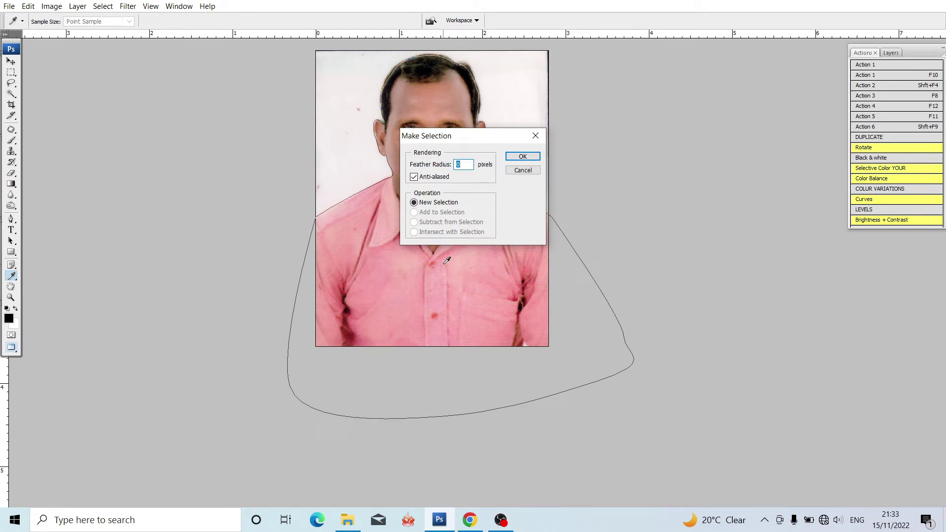
pyautogui.write('5')
pyautogui.press('Return')
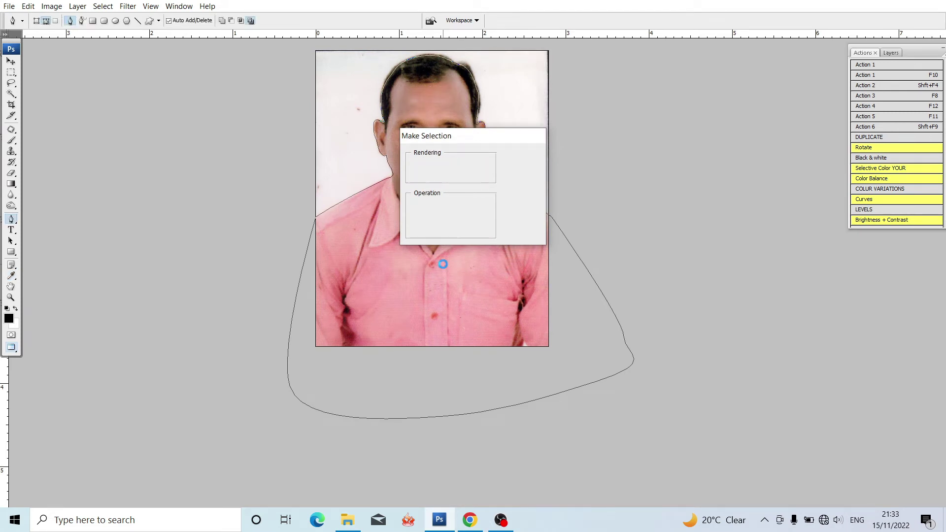
# Step: Switch to the Move tool in standard screen mode and drag the man's window aside
pyautogui.click(10, 62)
pyautogui.press('f')
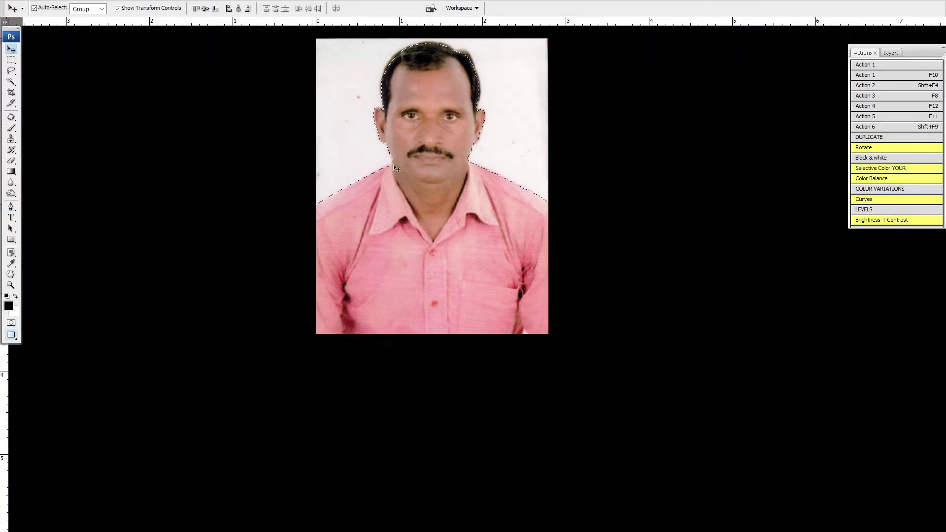
pyautogui.press('f')
pyautogui.moveTo(316, 61)
pyautogui.mouseDown()
pyautogui.moveTo(536, 83)
pyautogui.moveTo(700, 117)
pyautogui.mouseUp()
# Step: Crop the copy to the woman's portrait at 1.1 × 1.4 in, 600 ppi, and fit it on screen
pyautogui.click(450, 64)
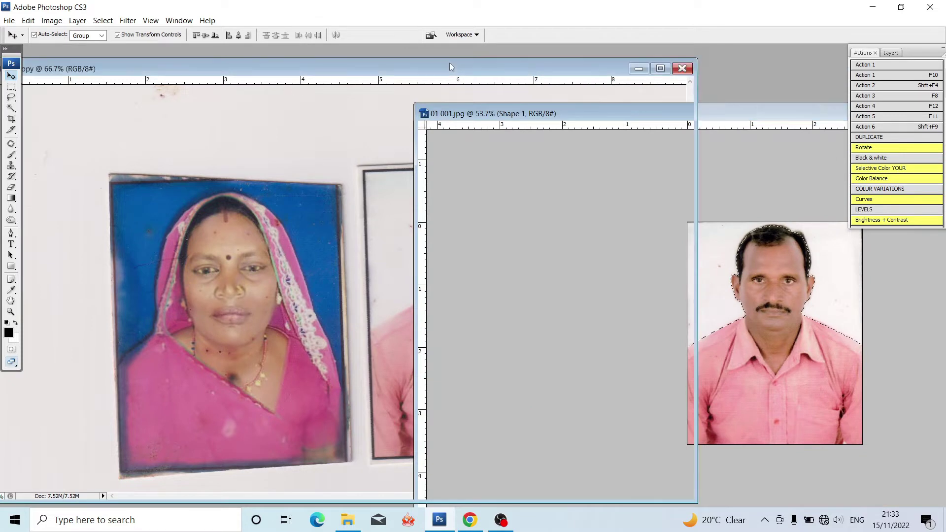
pyautogui.press('c')
pyautogui.moveTo(118, 184)
pyautogui.mouseDown()
pyautogui.moveTo(365, 456)
pyautogui.moveTo(370, 446)
pyautogui.mouseUp()
pyautogui.press('Return')
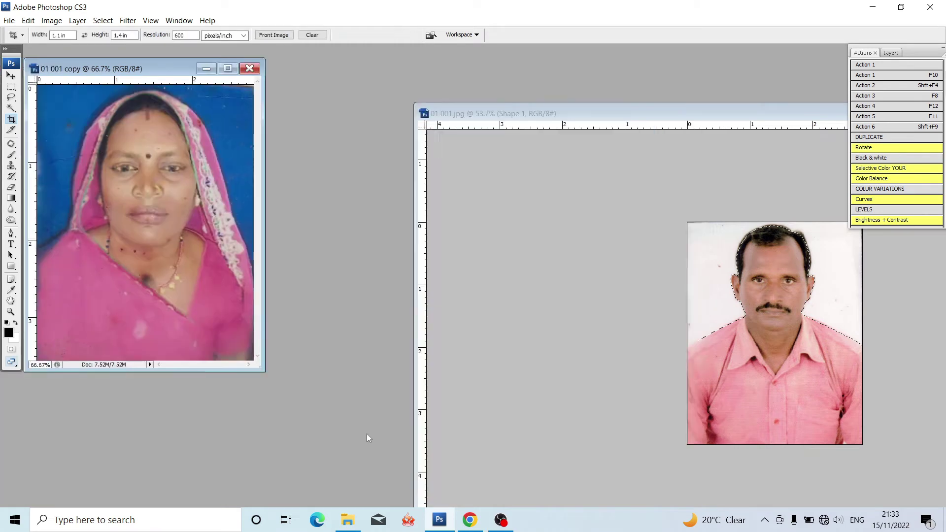
pyautogui.hotkey('ctrl', '0')
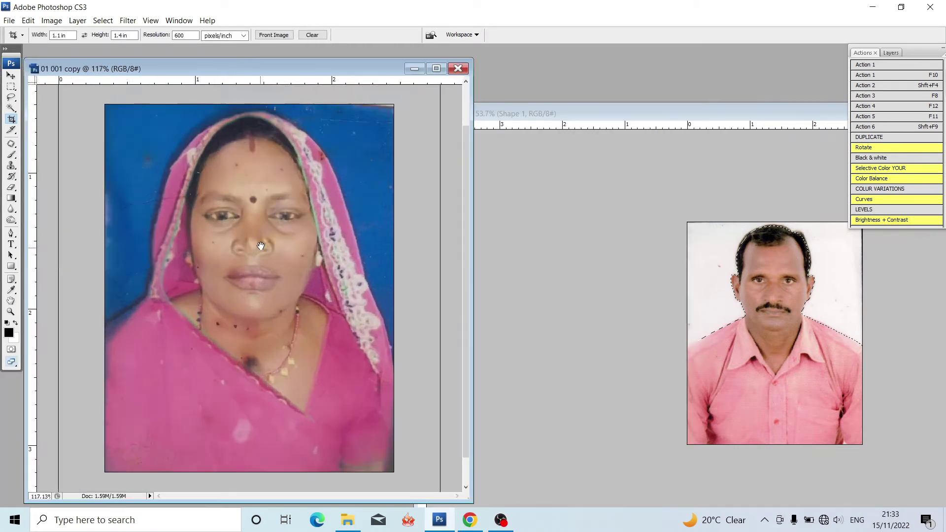
# Step: Zoom in on the woman and start a Pen path at her left shoulder
pyautogui.press('f')
pyautogui.hotkey('ctrl', '+')
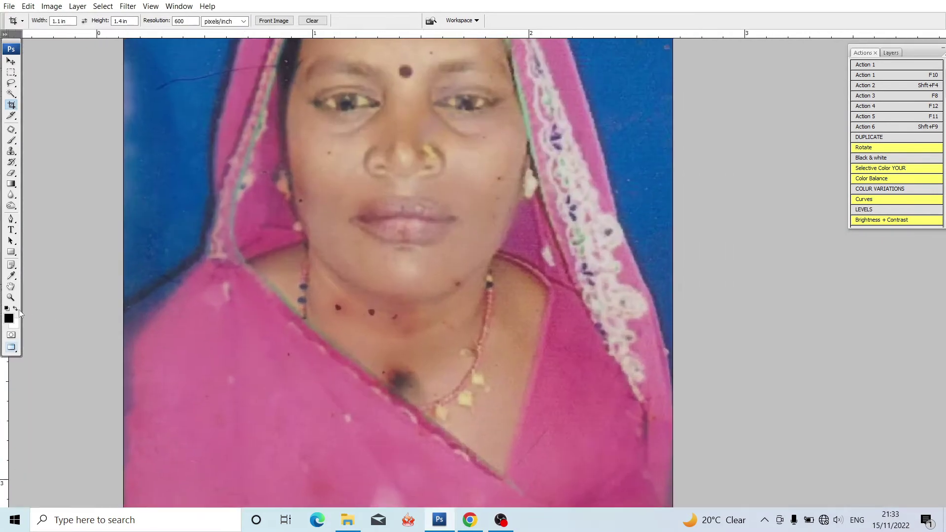
pyautogui.hotkey('ctrl', '+')
pyautogui.click(10, 219)
pyautogui.scroll(5, 195, 306)
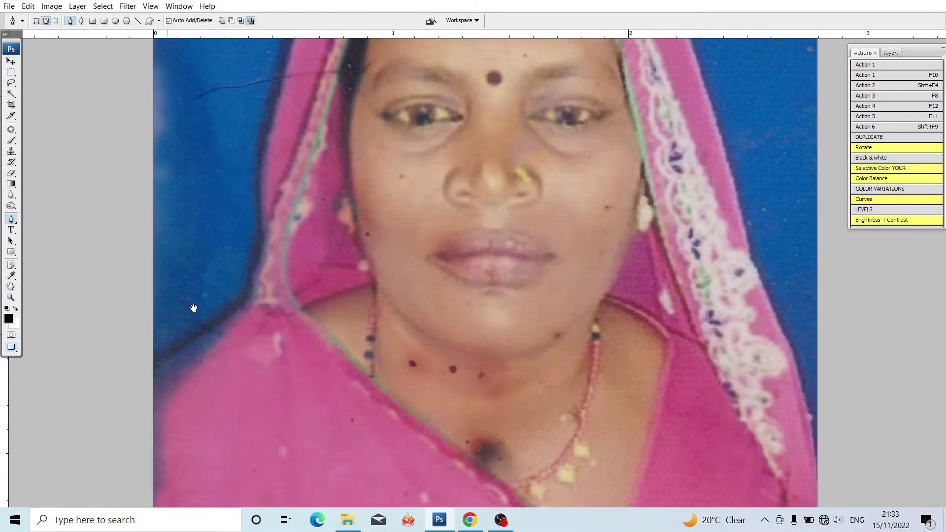
pyautogui.hotkey('ctrl', '+')
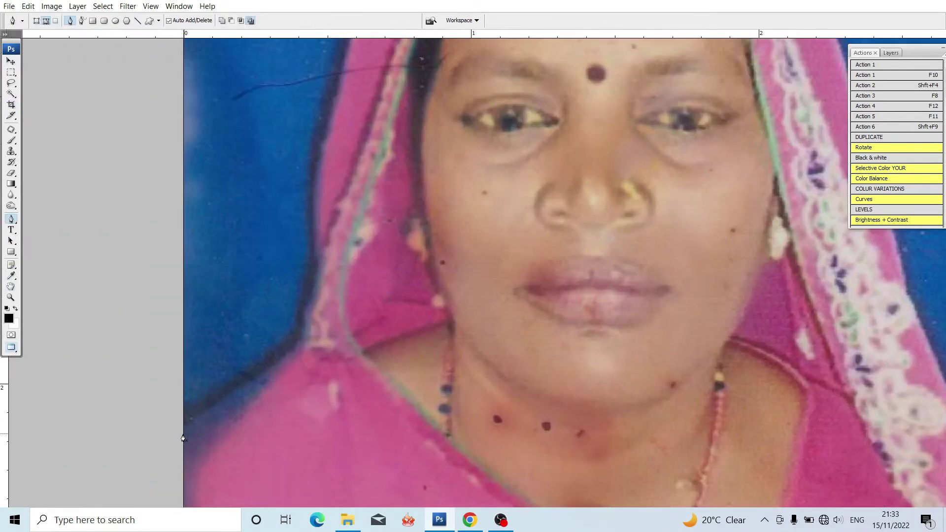
pyautogui.moveTo(224, 407); pyautogui.dragTo(230, 401)
pyautogui.moveTo(261, 368); pyautogui.dragTo(264, 366)
# Step: Trace the path up the dupatta's left edge and over the top of her head
pyautogui.click(306, 334)
pyautogui.click(312, 306)
pyautogui.click(315, 282)
pyautogui.click(316, 248)
pyautogui.moveTo(317, 187)
pyautogui.mouseDown()
pyautogui.moveTo(325, 162)
pyautogui.moveTo(142, 367)
pyautogui.mouseUp()
pyautogui.scroll(5, 325, 161)
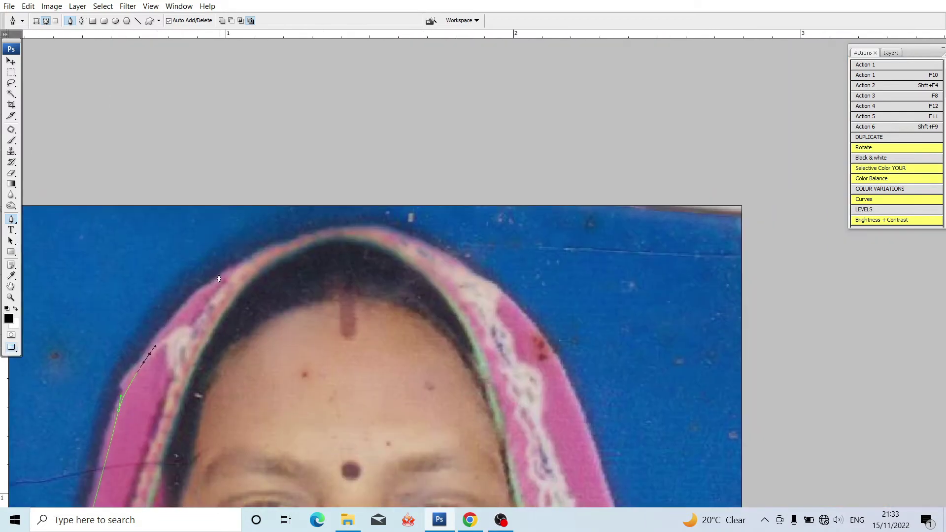
pyautogui.click(149, 354)
pyautogui.moveTo(237, 267); pyautogui.dragTo(252, 259)
# Step: Continue the path down the dupatta's right edge and around below the photo
pyautogui.moveTo(561, 365); pyautogui.dragTo(382, 115)
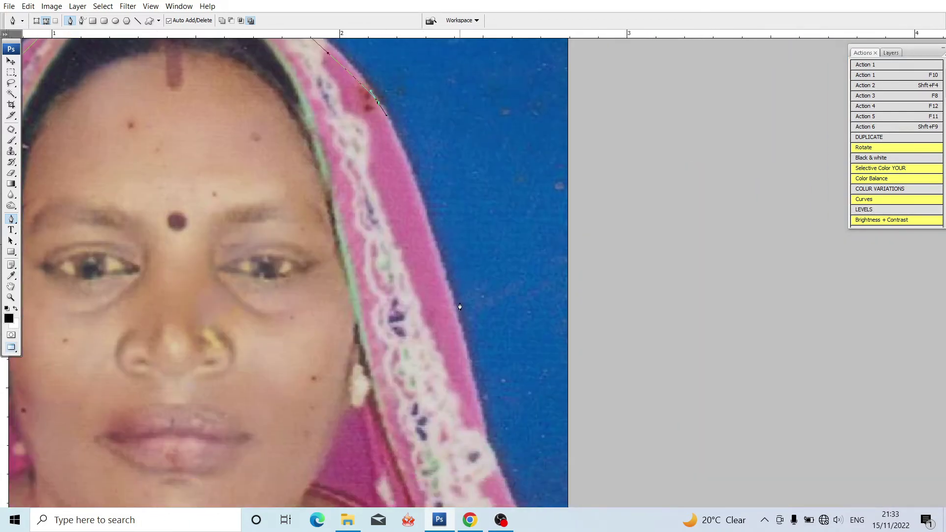
pyautogui.click(466, 349)
pyautogui.moveTo(466, 349); pyautogui.dragTo(364, 58)
pyautogui.moveTo(394, 189); pyautogui.dragTo(403, 214)
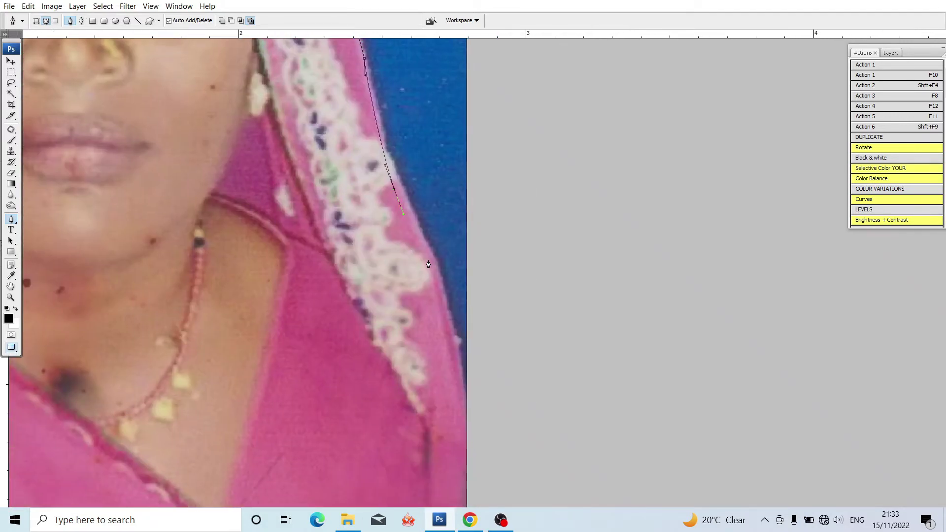
pyautogui.moveTo(438, 292); pyautogui.dragTo(403, 149)
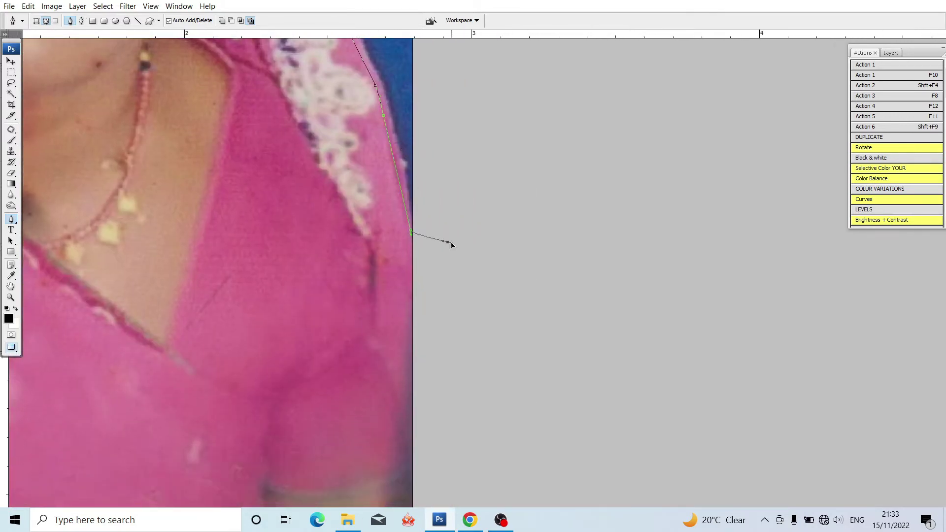
pyautogui.hotkey('ctrl', '-')
pyautogui.hotkey('ctrl', '-')
pyautogui.moveTo(662, 441); pyautogui.dragTo(562, 363)
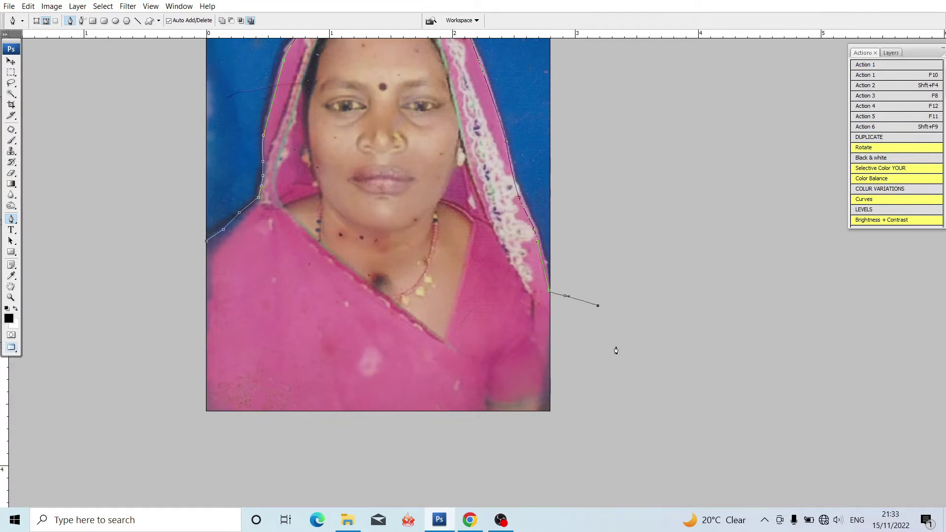
pyautogui.moveTo(616, 350)
pyautogui.mouseDown()
pyautogui.moveTo(502, 469)
pyautogui.moveTo(226, 460)
pyautogui.moveTo(175, 368)
pyautogui.mouseUp()
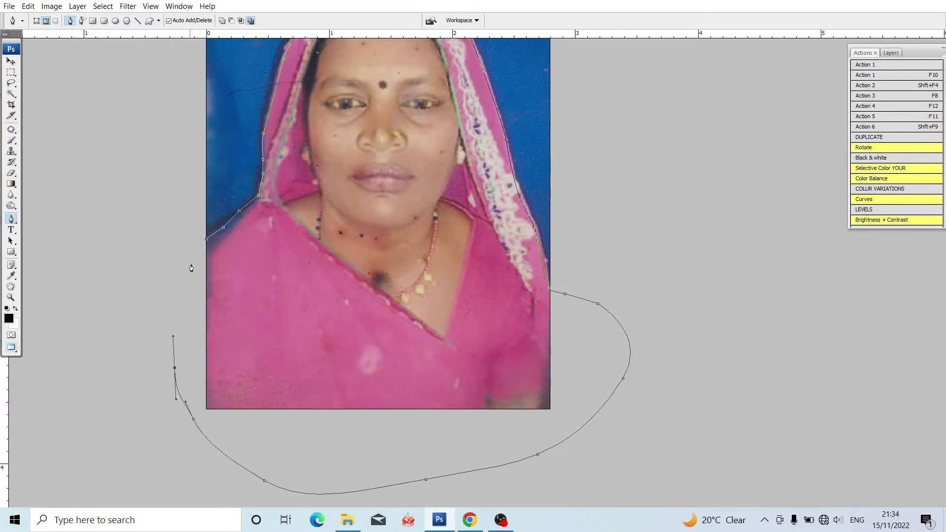
# Step: Close the path and convert it into an active selection with Make Selection
pyautogui.click(203, 241)
pyautogui.rightClick(274, 235)
pyautogui.click(209, 244)
pyautogui.rightClick(276, 226)
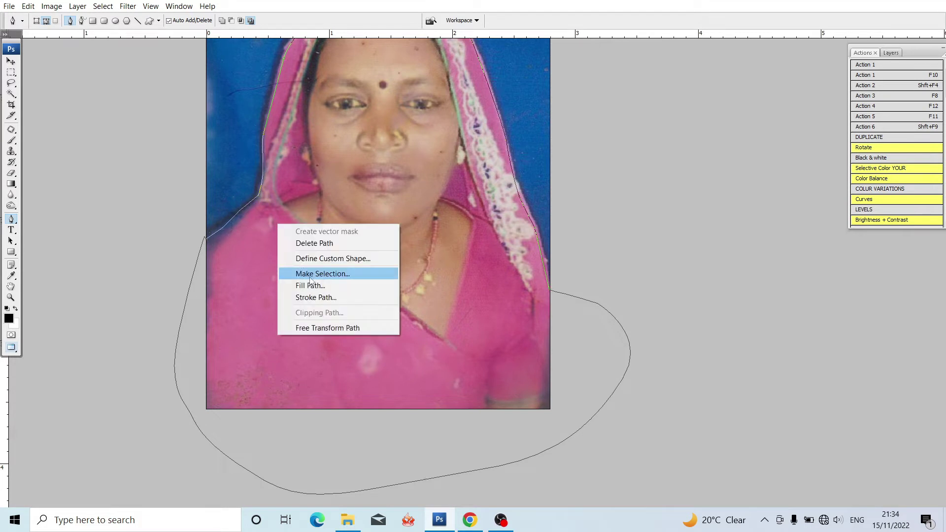
pyautogui.click(315, 281)
pyautogui.press('Return')
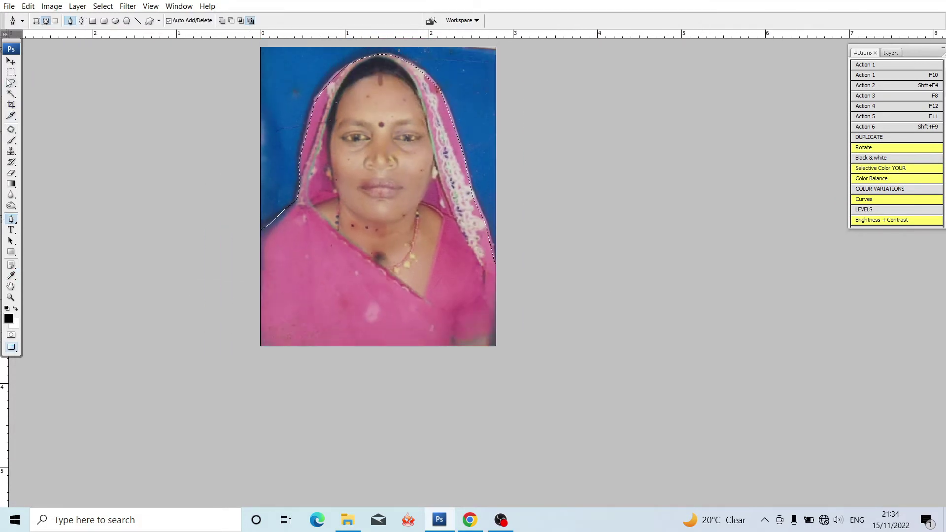
# Step: Arrange the two photo documents side by side and create a new blank document
pyautogui.press('v')
pyautogui.press('f')
pyautogui.press('f')
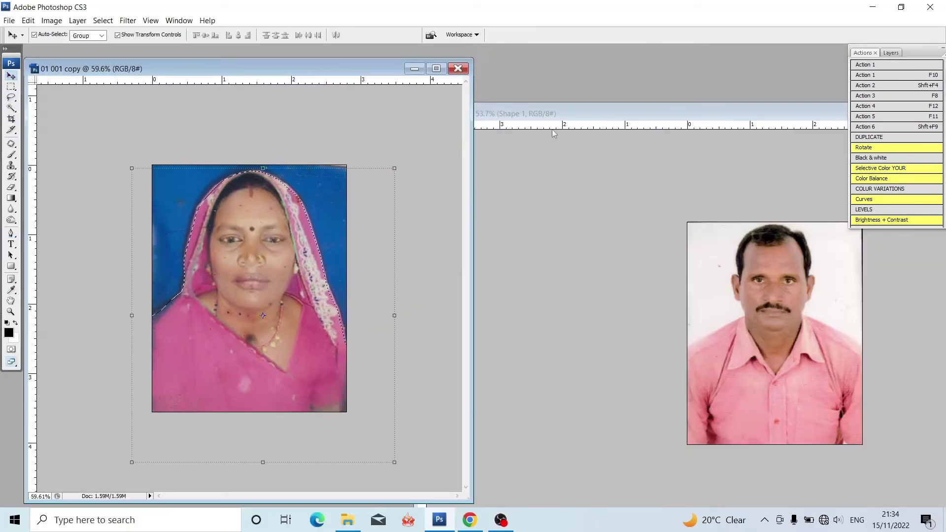
pyautogui.moveTo(576, 114); pyautogui.dragTo(271, 160)
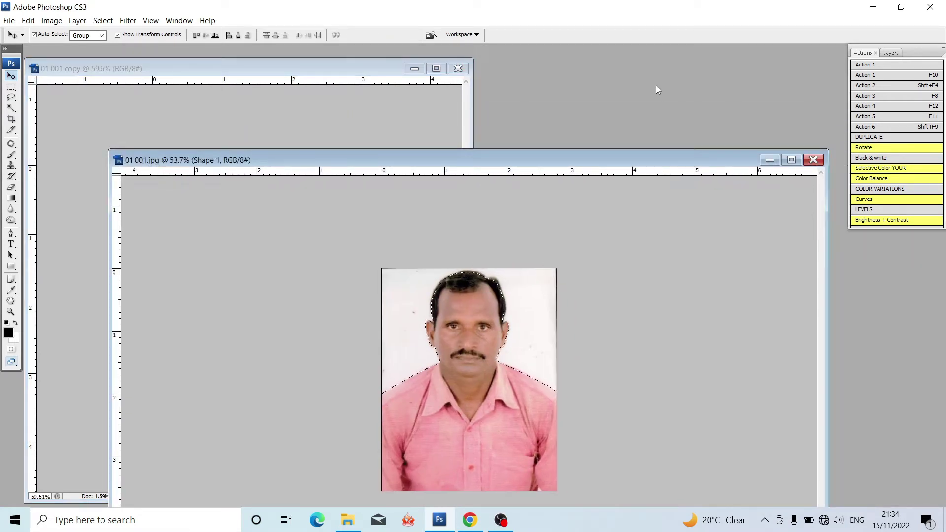
pyautogui.hotkey('ctrl', 'n')
pyautogui.press('Return')
# Step: Crop the new document to 1.1 × 1.4 inches at 600 ppi and rotate it landscape
pyautogui.press('c')
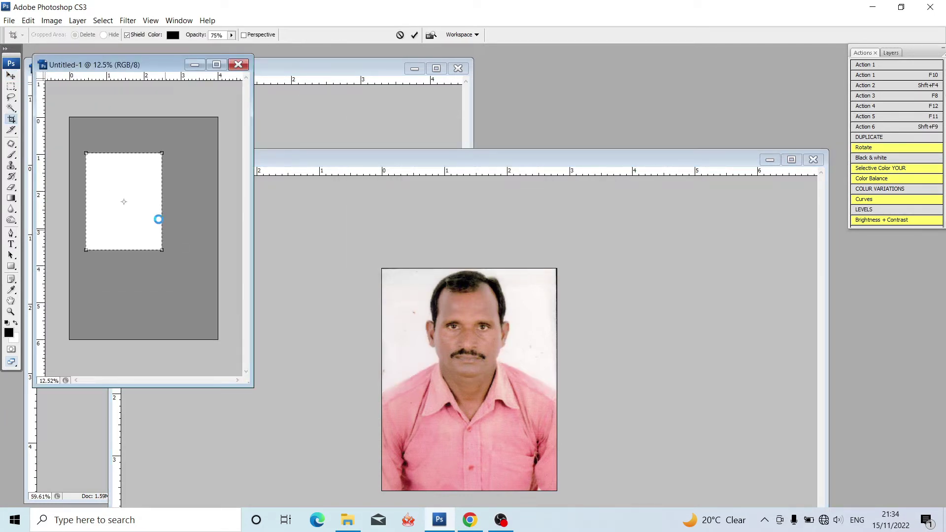
pyautogui.press('Return')
pyautogui.hotkey('ctrl', '0')
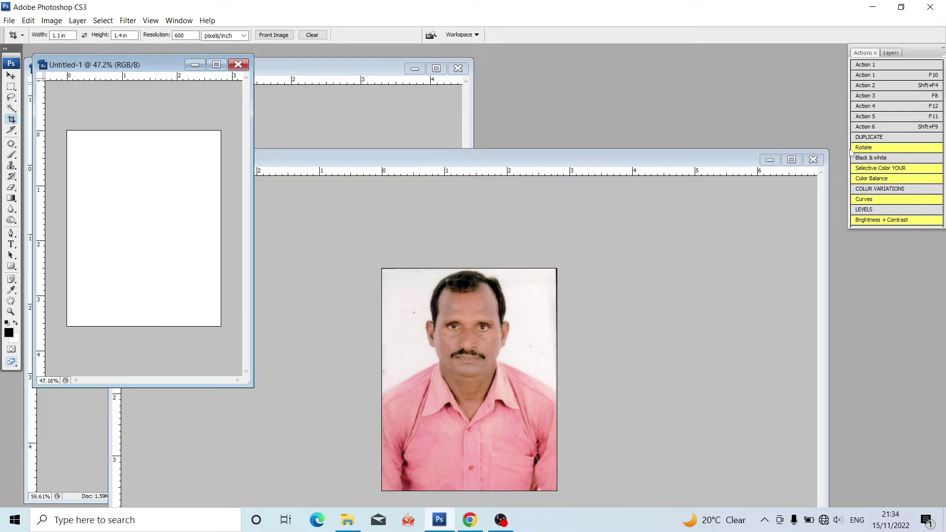
pyautogui.click(857, 148)
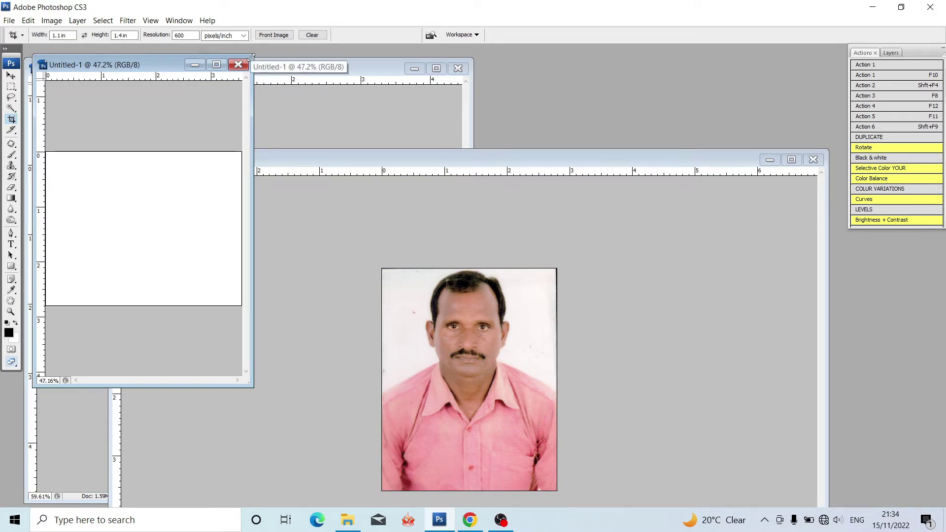
pyautogui.hotkey('ctrl', '0')
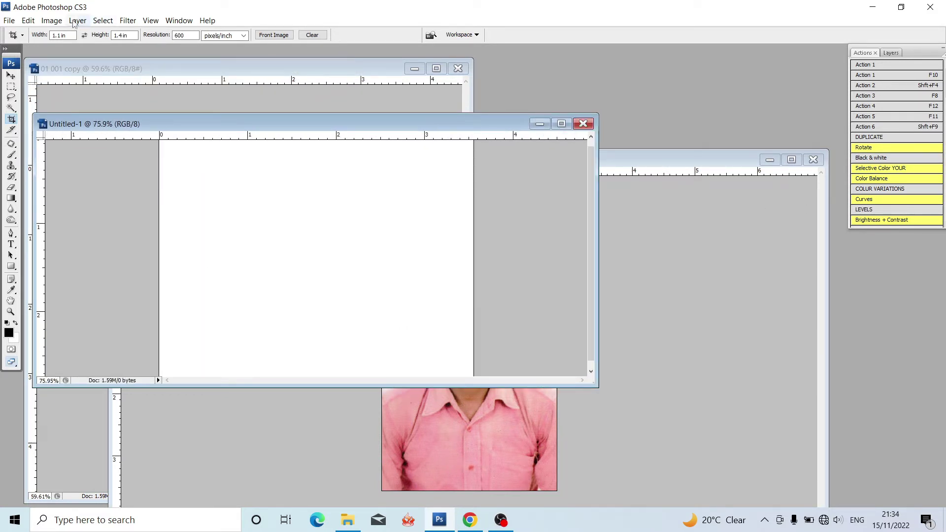
# Step: Add a Solid Color fill layer set to bright red
pyautogui.click(75, 21)
pyautogui.moveTo(99, 117)
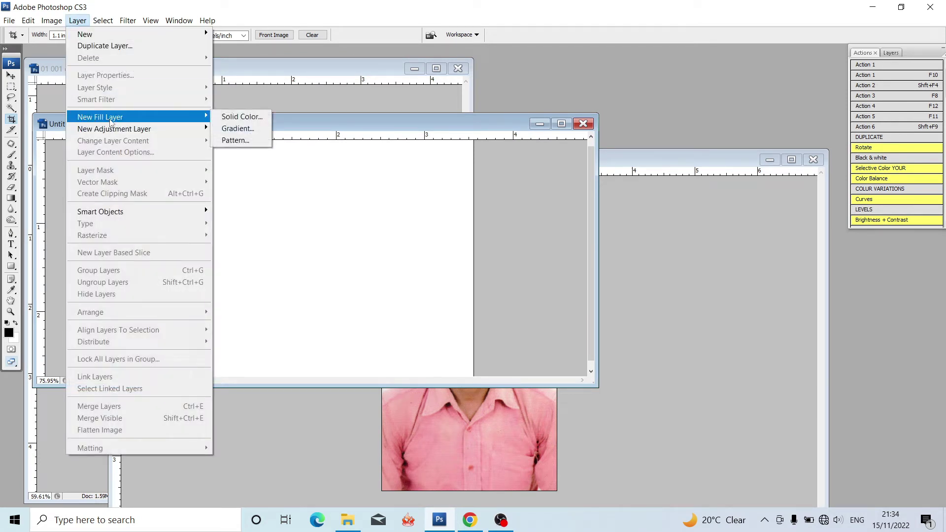
pyautogui.click(246, 118)
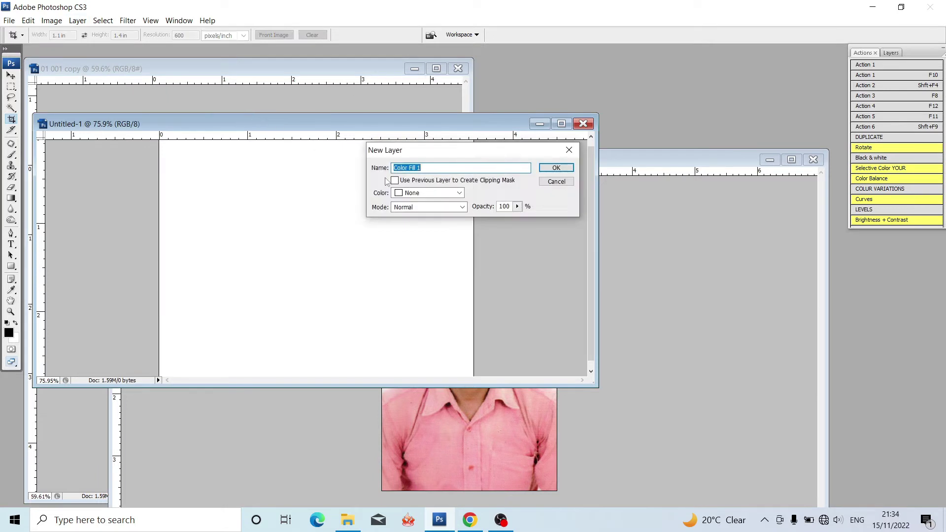
pyautogui.click(567, 171)
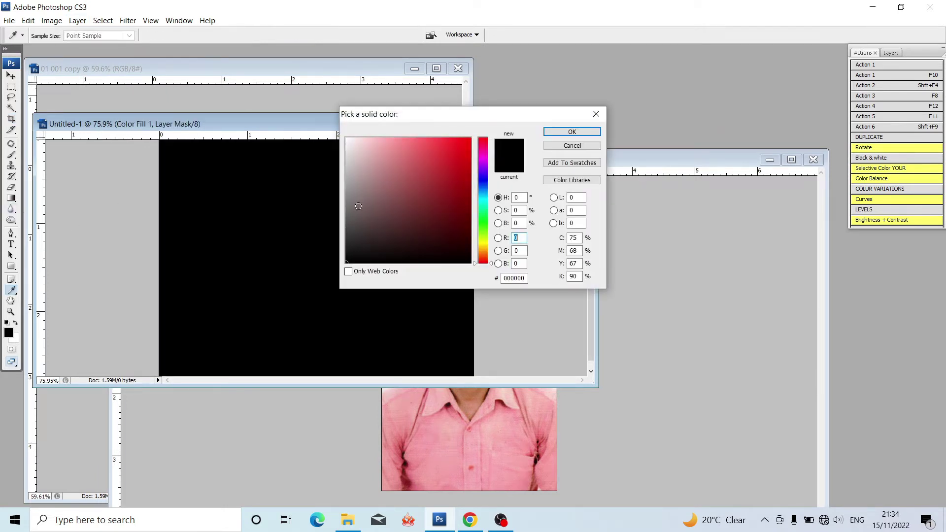
pyautogui.click(369, 153)
pyautogui.click(434, 164)
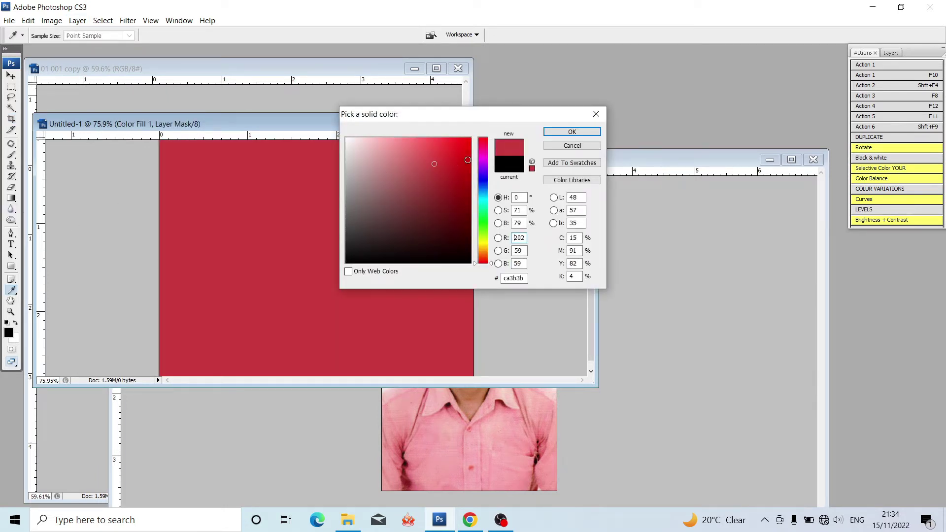
pyautogui.click(482, 151)
pyautogui.click(483, 255)
pyautogui.click(448, 157)
pyautogui.click(471, 141)
# Step: Flatten the red fill layer into the Untitled-1 image
pyautogui.press('Return')
pyautogui.press('c')
pyautogui.scroll(-2, 217, 140)
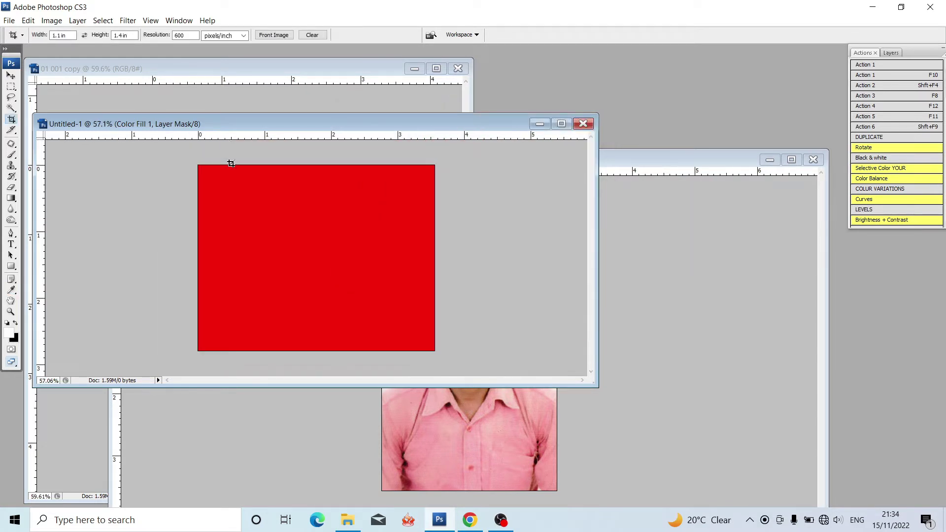
pyautogui.hotkey('ctrl', 'e')
# Step: Apply a Lighting Effects spotlight to the red canvas, crop the lit area, and rotate it landscape
pyautogui.click(128, 21)
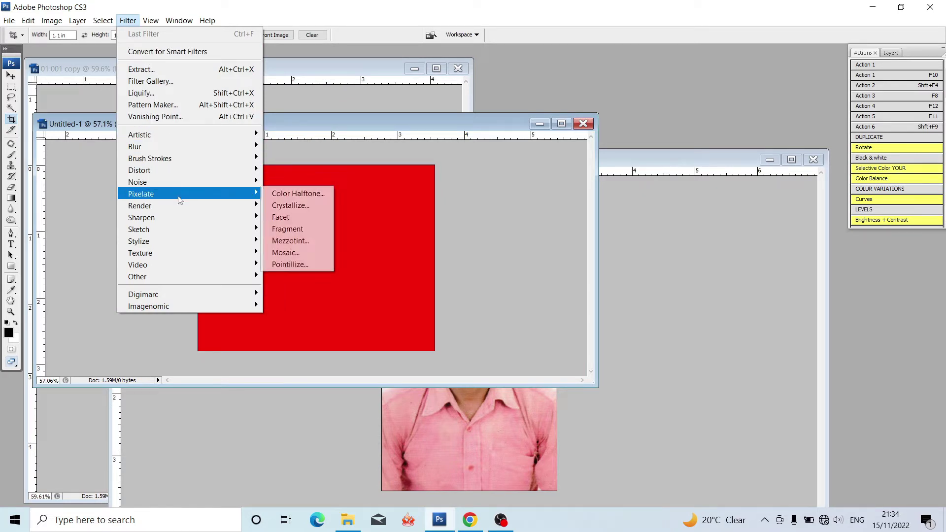
pyautogui.moveTo(140, 206)
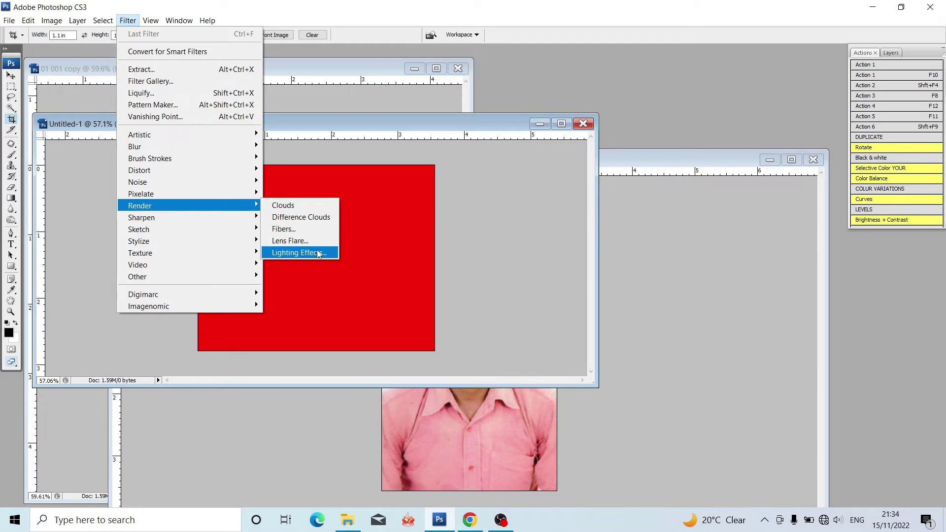
pyautogui.click(318, 253)
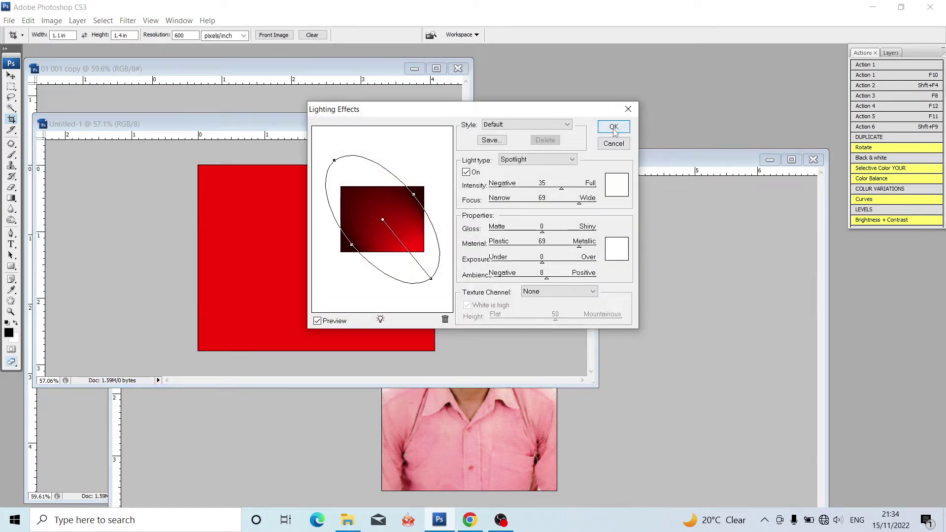
pyautogui.click(614, 126)
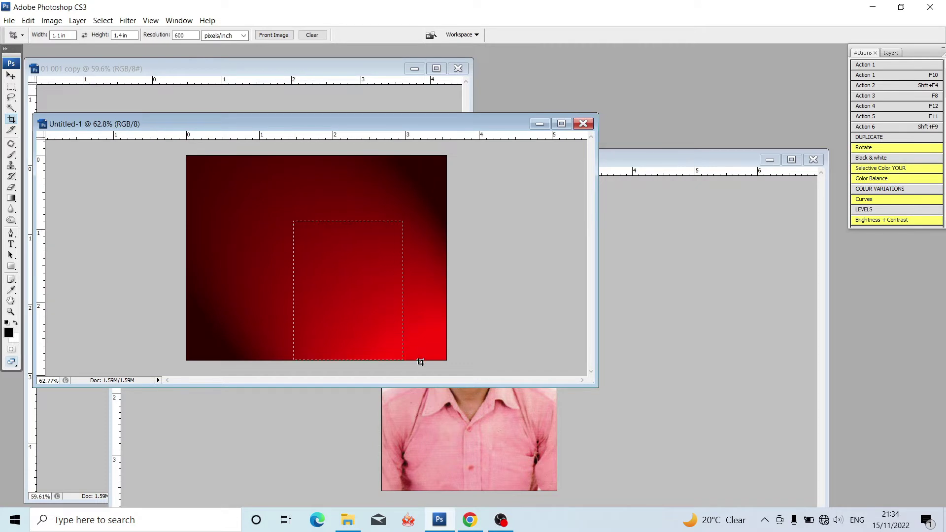
pyautogui.moveTo(386, 308); pyautogui.dragTo(403, 361)
pyautogui.press('Return')
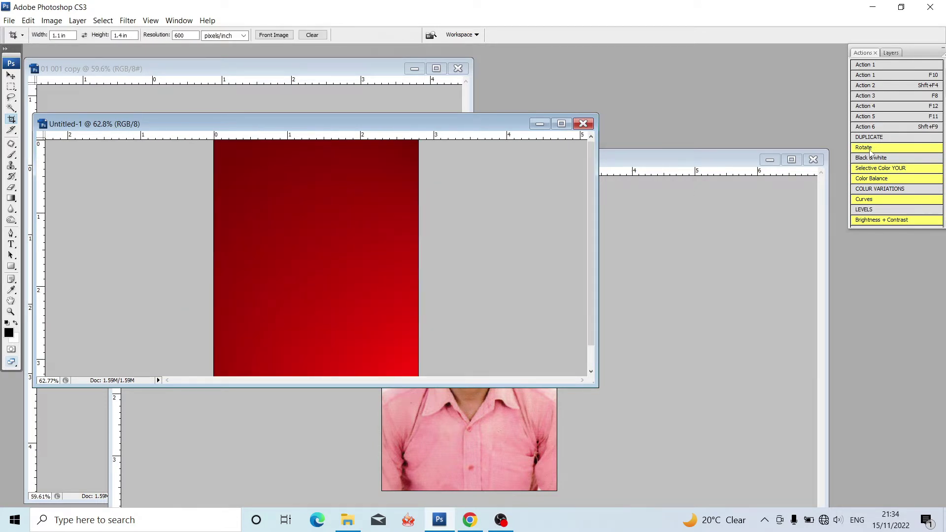
pyautogui.click(871, 152)
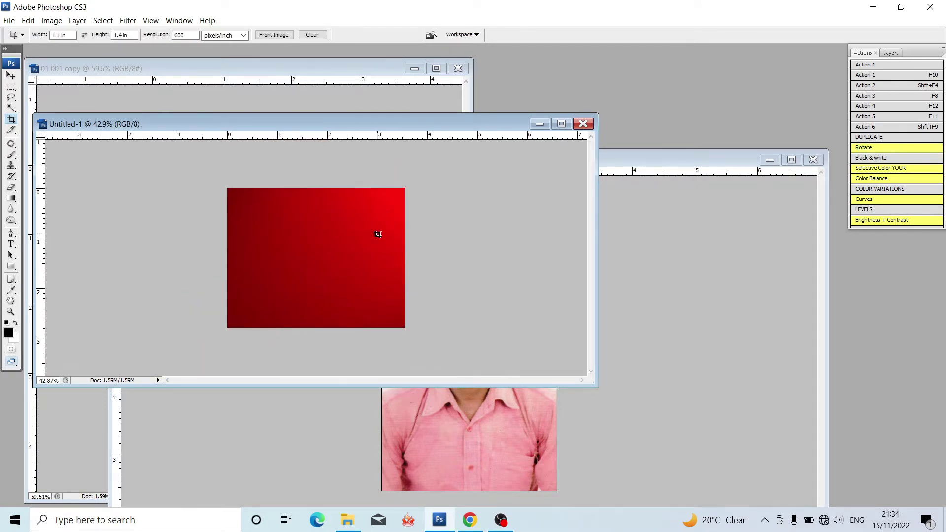
pyautogui.click(11, 75)
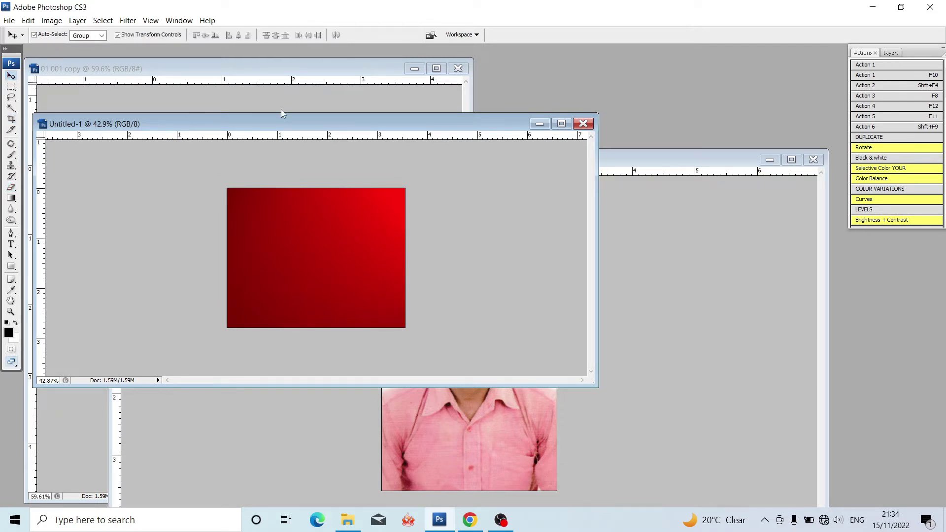
# Step: Arrange the documents, undo accidental selection moves, and flatten 01 001.jpg's layers
pyautogui.moveTo(285, 123); pyautogui.dragTo(378, 55)
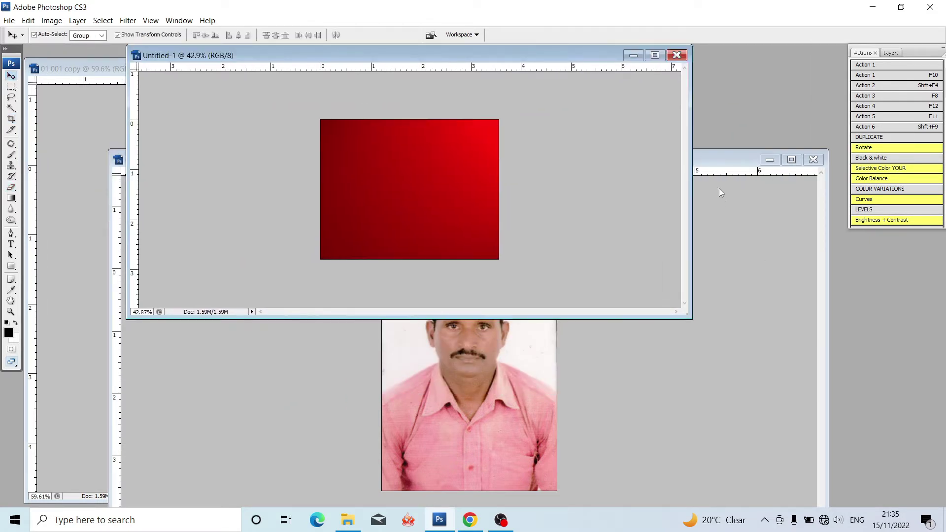
pyautogui.moveTo(723, 161); pyautogui.dragTo(843, 204)
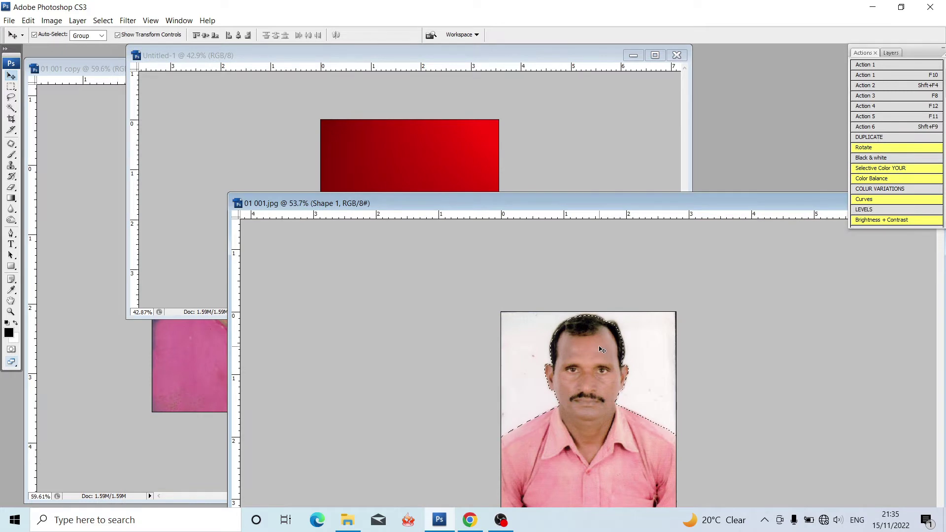
pyautogui.moveTo(602, 349); pyautogui.dragTo(537, 341)
pyautogui.hotkey('ctrl', 'z')
pyautogui.moveTo(602, 344); pyautogui.dragTo(572, 380)
pyautogui.hotkey('ctrl', 'z')
pyautogui.click(892, 52)
pyautogui.click(900, 121)
pyautogui.rightClick(900, 123)
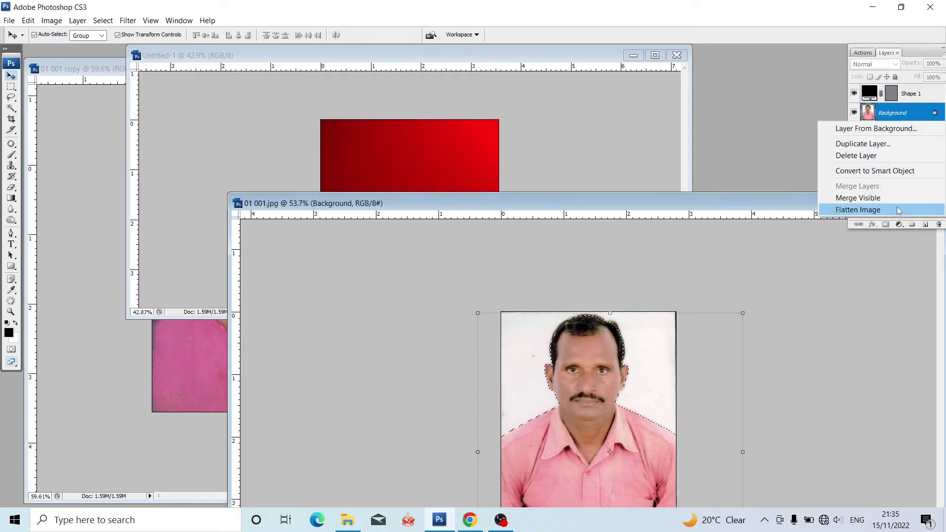
pyautogui.click(895, 195)
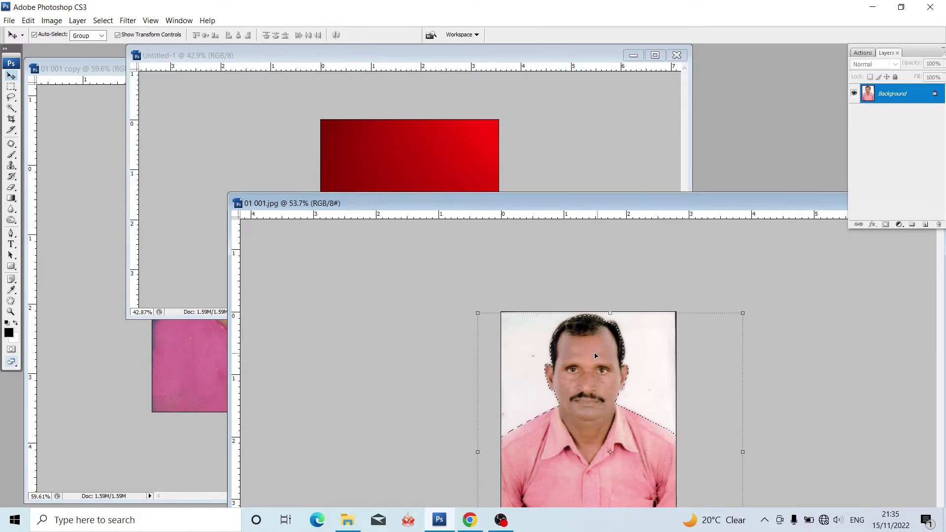
# Step: Drag the cut-out man and then the woman onto the red Untitled-1 canvas
pyautogui.moveTo(596, 357); pyautogui.dragTo(407, 174)
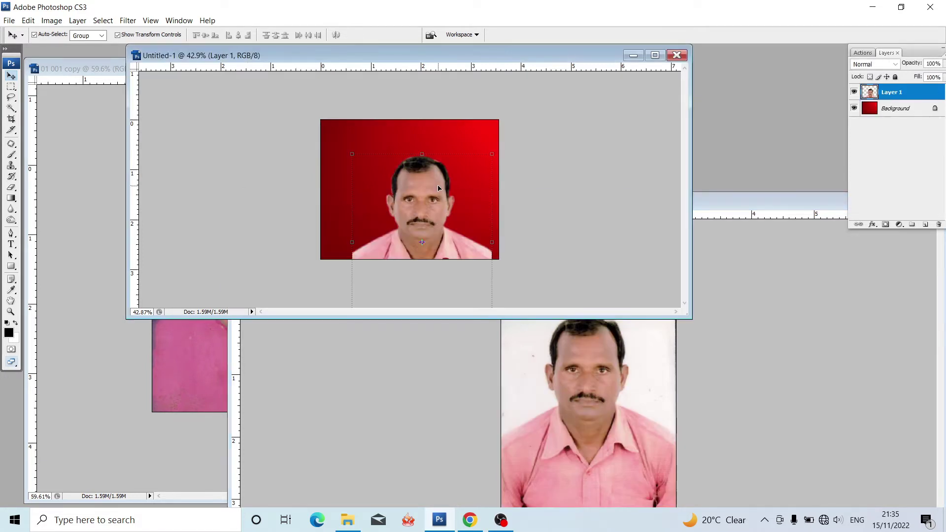
pyautogui.moveTo(365, 49); pyautogui.dragTo(492, 76)
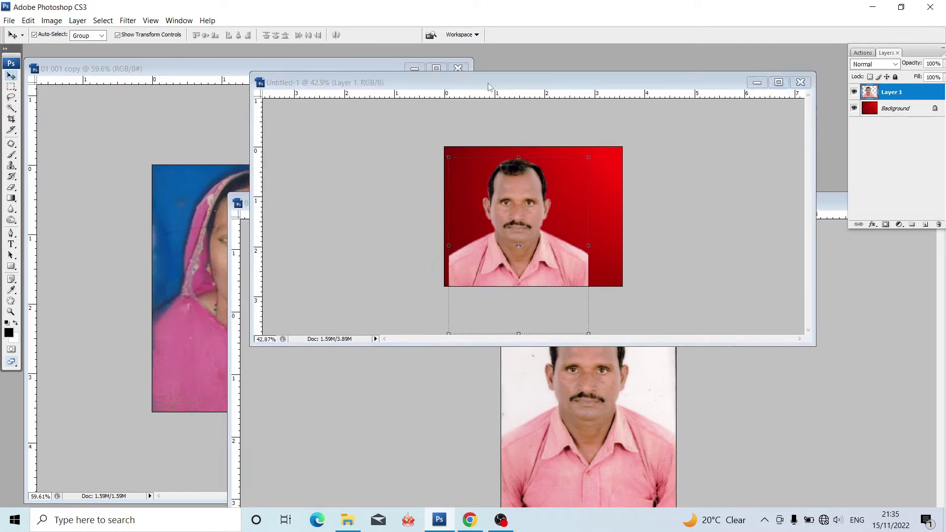
pyautogui.click(194, 214)
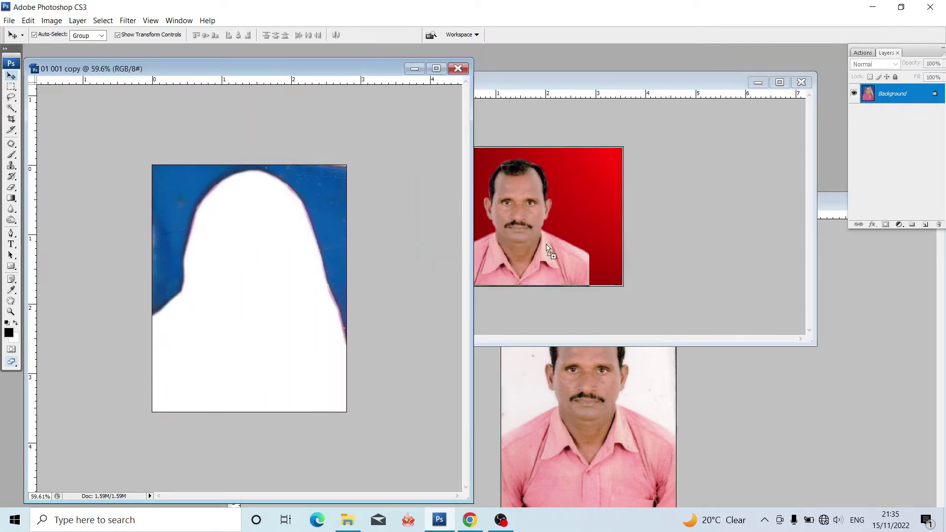
pyautogui.moveTo(237, 203); pyautogui.dragTo(568, 248)
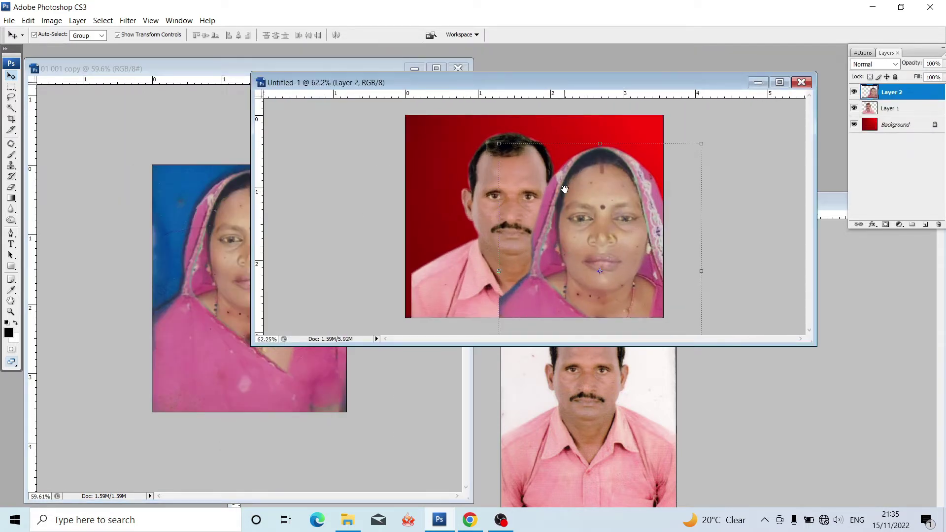
pyautogui.hotkey('ctrl', '0')
# Step: Nudge the woman, try shrinking both photos together, undo, and move the woman up-right
pyautogui.hotkey('shift', 'Right')
pyautogui.hotkey('shift', 'Right')
pyautogui.hotkey('shift', 'Right')
pyautogui.hotkey('shift', 'Up')
pyautogui.hotkey('shift', 'Up')
pyautogui.hotkey('shift', 'Up')
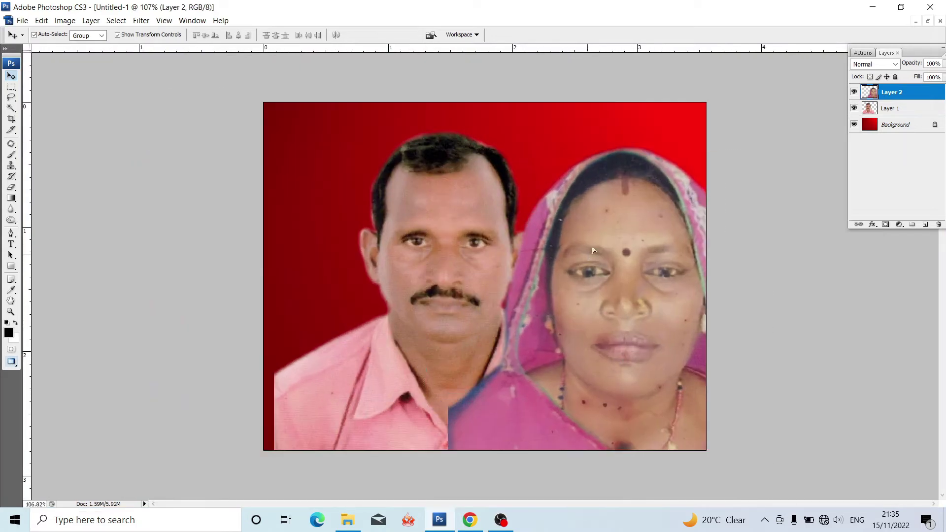
pyautogui.keyDown('shift'); pyautogui.click(277, 219); pyautogui.keyUp('shift')
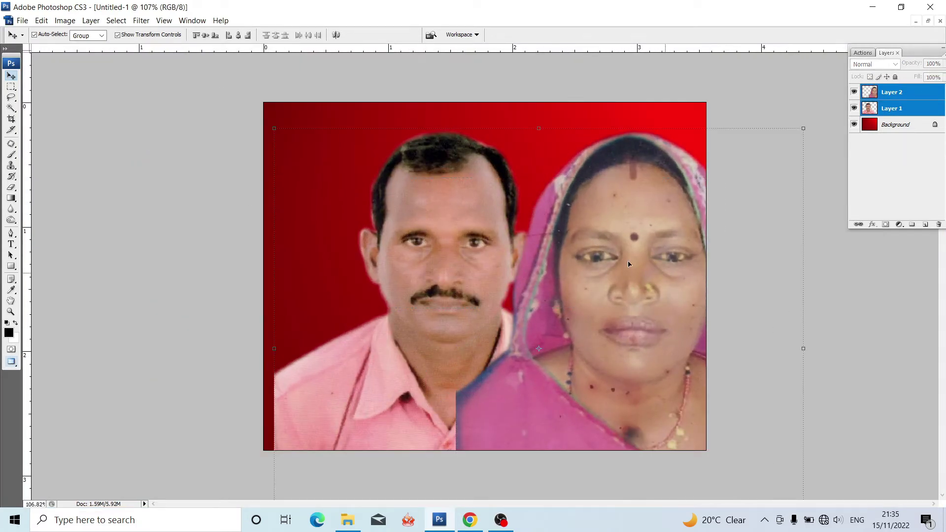
pyautogui.hotkey('alt', 'shift')
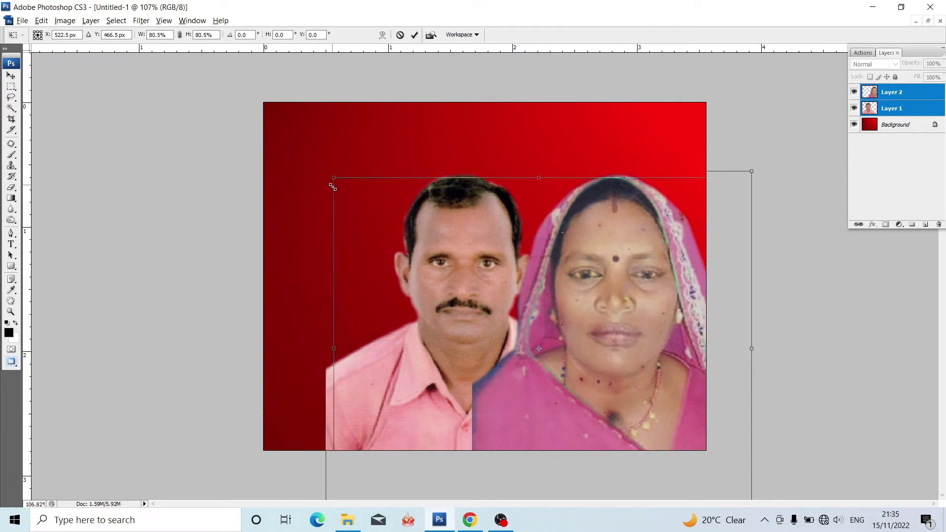
pyautogui.moveTo(277, 131); pyautogui.dragTo(338, 178)
pyautogui.press('Return')
pyautogui.hotkey('ctrl', 'z')
pyautogui.moveTo(437, 329); pyautogui.dragTo(506, 315)
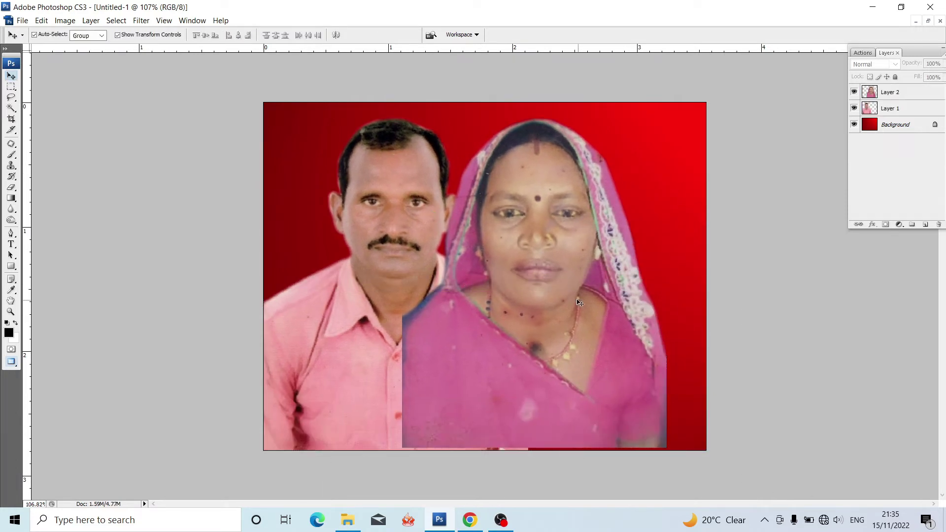
# Step: Shrink the man's and woman's photos and move the woman beside the man
pyautogui.click(397, 216)
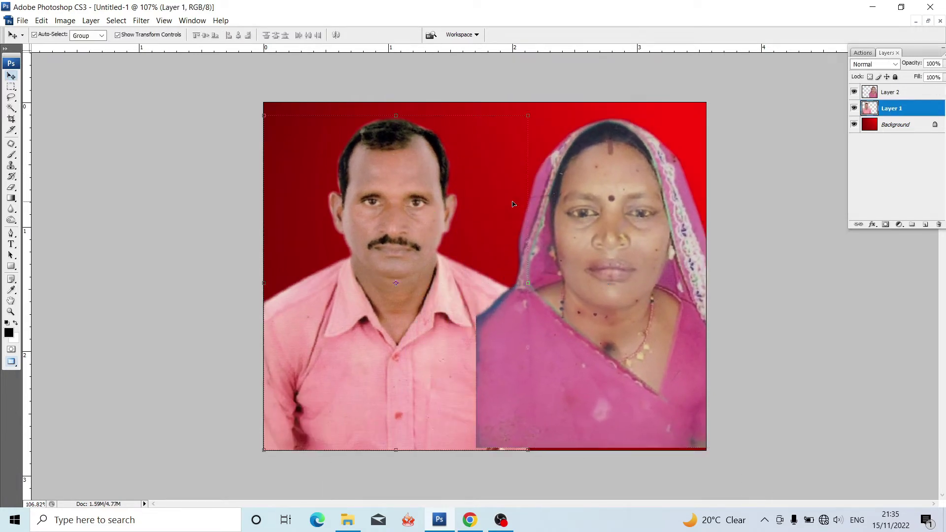
pyautogui.moveTo(527, 114); pyautogui.dragTo(516, 130)
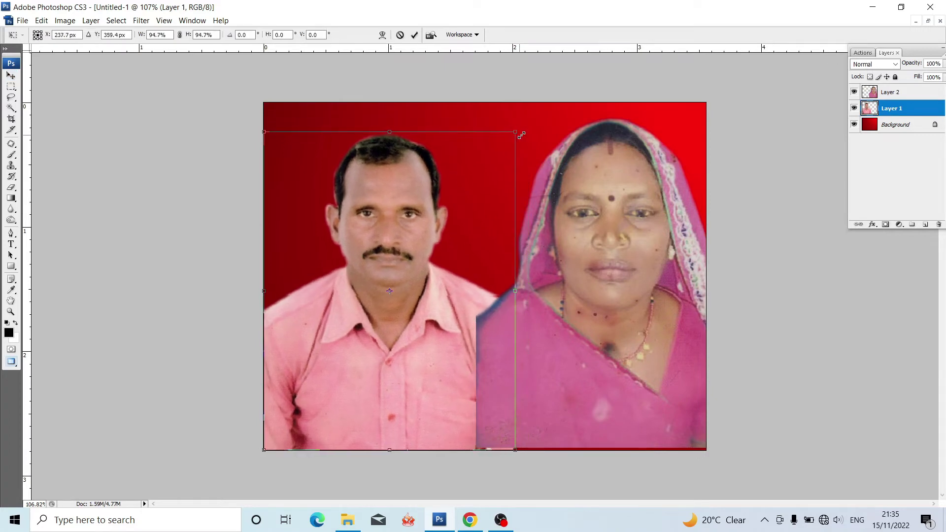
pyautogui.press('Return')
pyautogui.press('f')
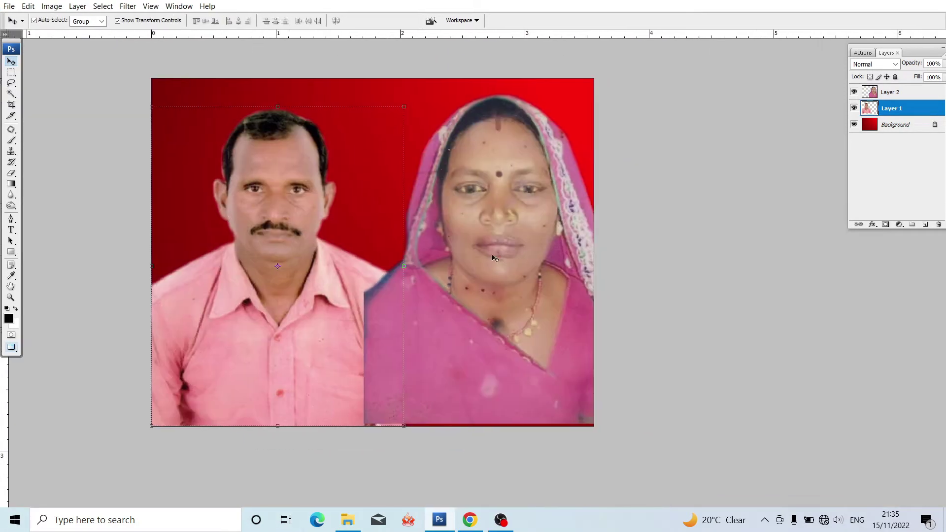
pyautogui.click(383, 186)
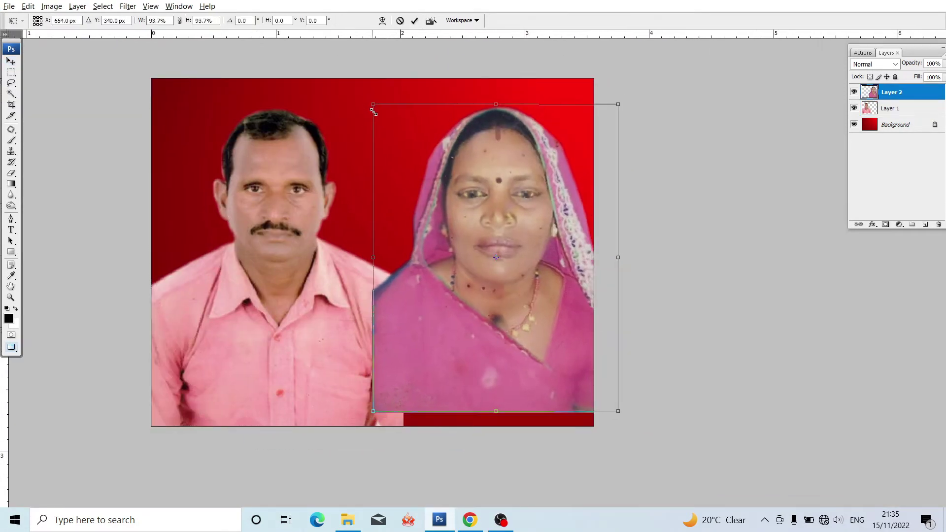
pyautogui.moveTo(365, 93); pyautogui.dragTo(387, 120)
pyautogui.press('Return')
pyautogui.scroll(1, 511, 250)
pyautogui.moveTo(511, 250); pyautogui.dragTo(488, 296)
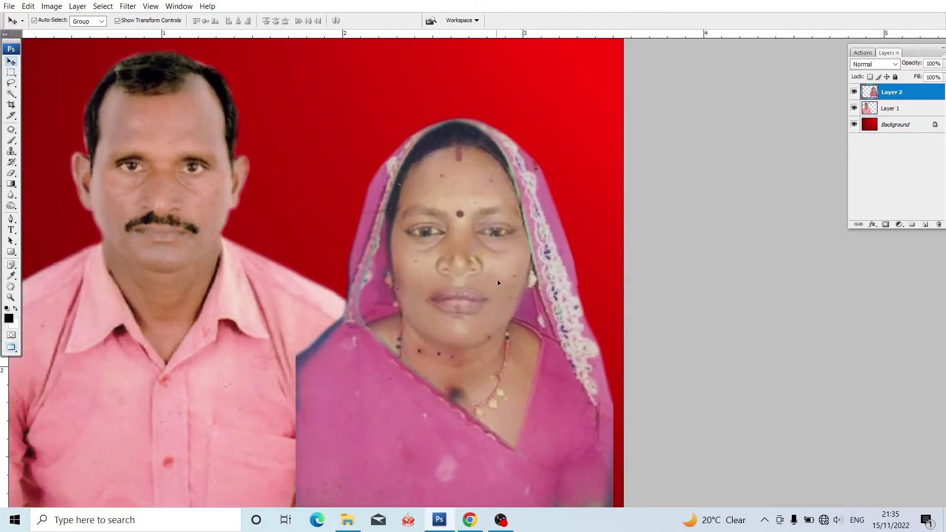
pyautogui.scroll(-1, 302, 209)
# Step: Shrink the man slightly and enlarge the woman slightly to fill the right side
pyautogui.click(302, 209)
pyautogui.scroll(-1, 302, 209)
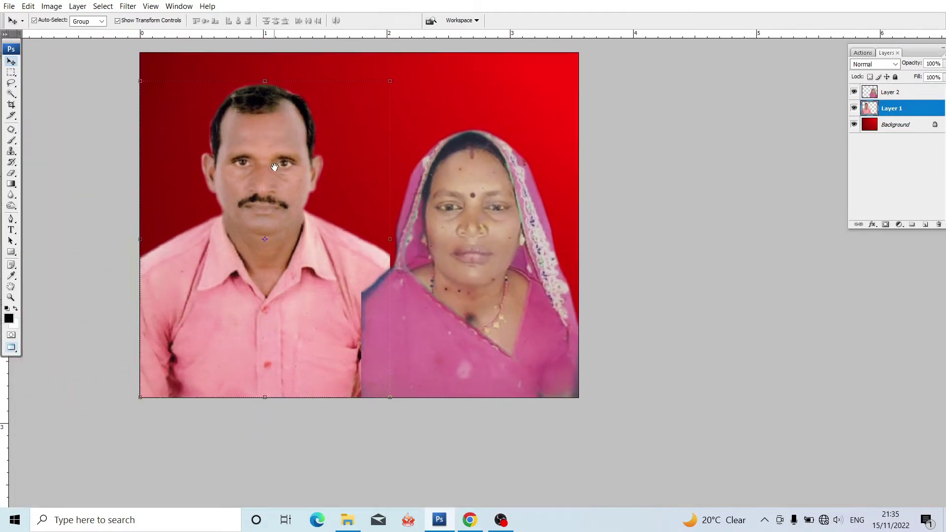
pyautogui.moveTo(446, 106); pyautogui.dragTo(442, 112)
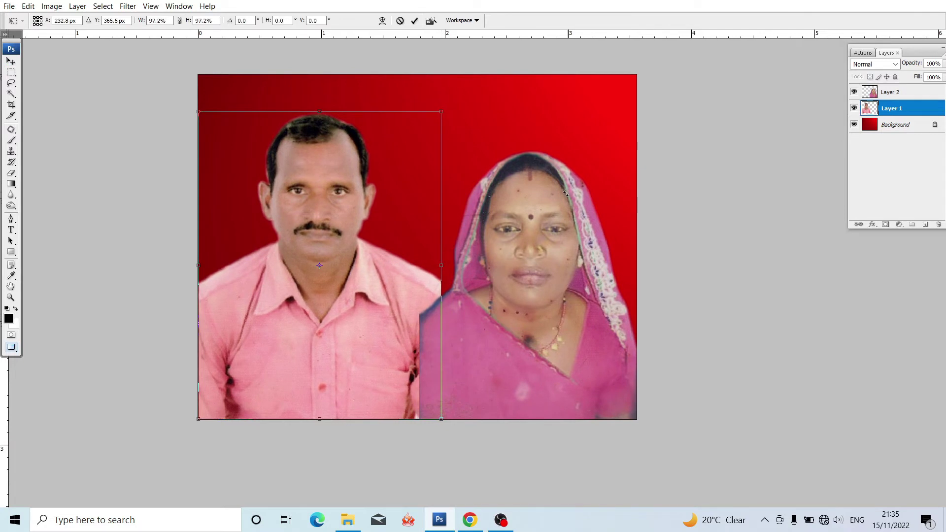
pyautogui.press('Return')
pyautogui.click(579, 240)
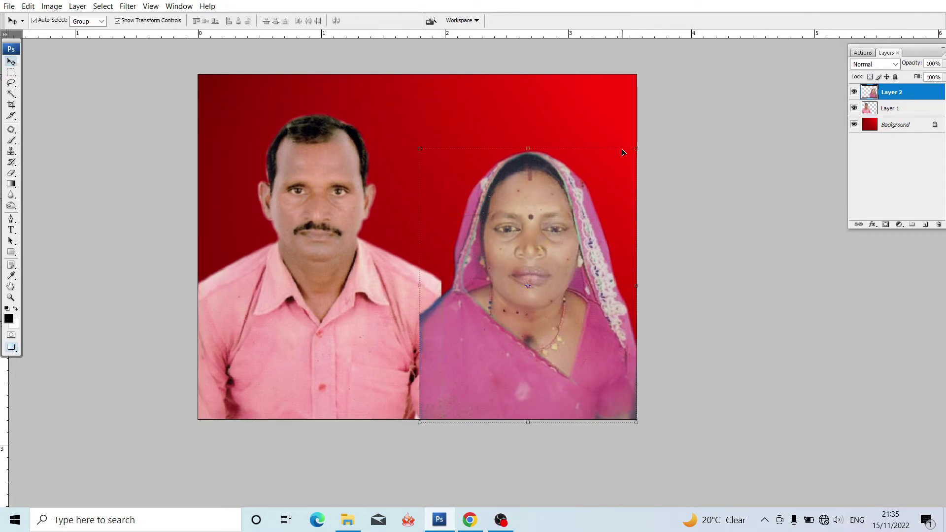
pyautogui.moveTo(635, 147); pyautogui.dragTo(658, 142)
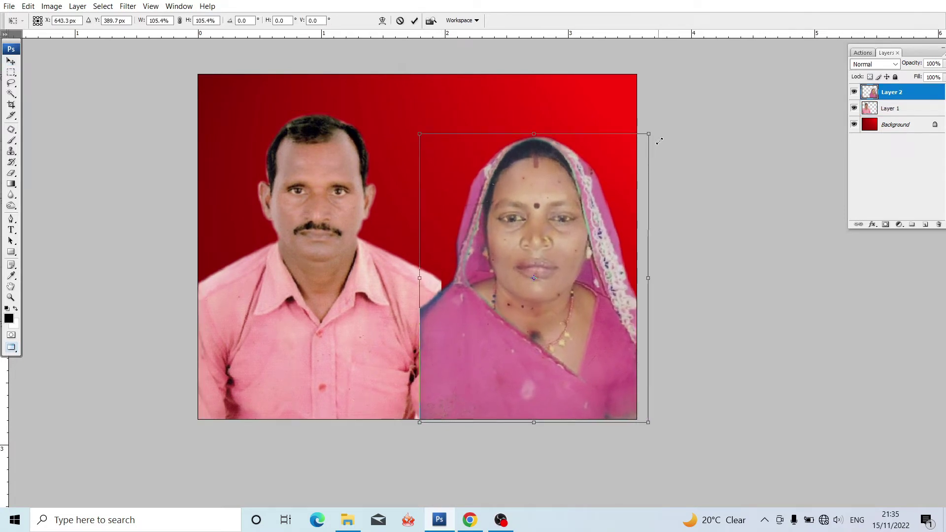
pyautogui.press('Return')
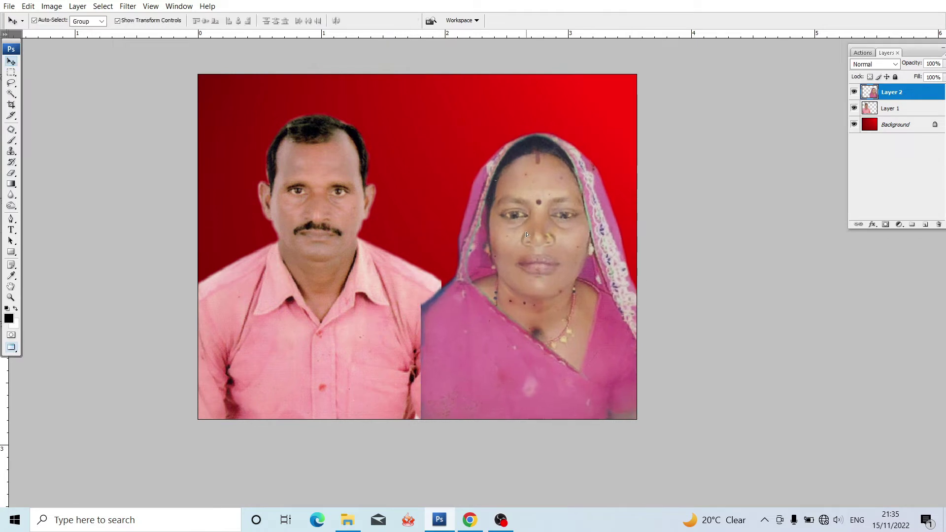
pyautogui.moveTo(527, 234); pyautogui.dragTo(525, 239)
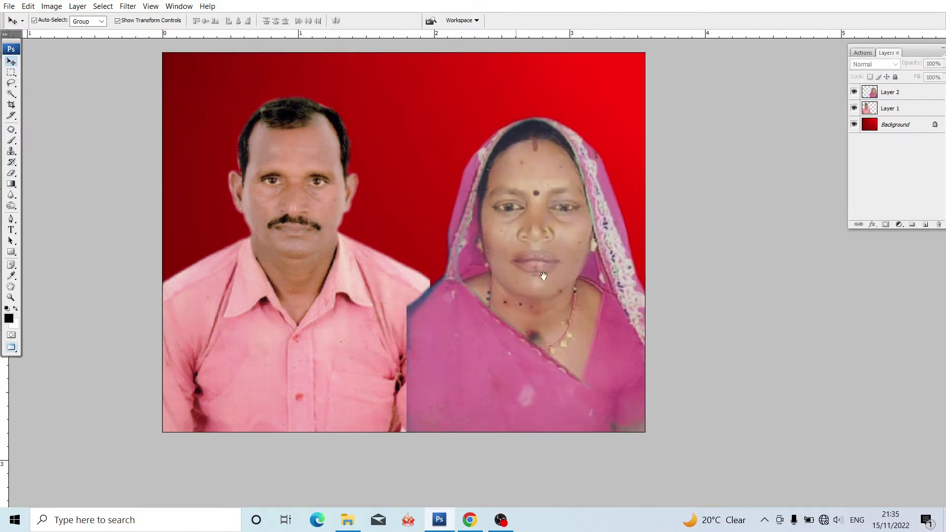
# Step: Cancel a leftward stretch of the man and zoom in on the seam between the photos
pyautogui.scroll(1, 450, 249)
pyautogui.click(387, 209)
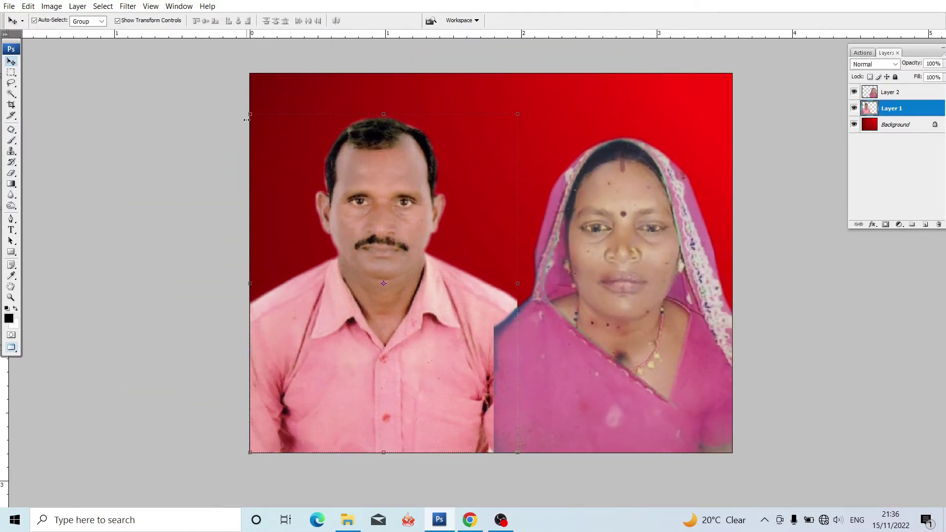
pyautogui.moveTo(246, 120); pyautogui.dragTo(241, 120)
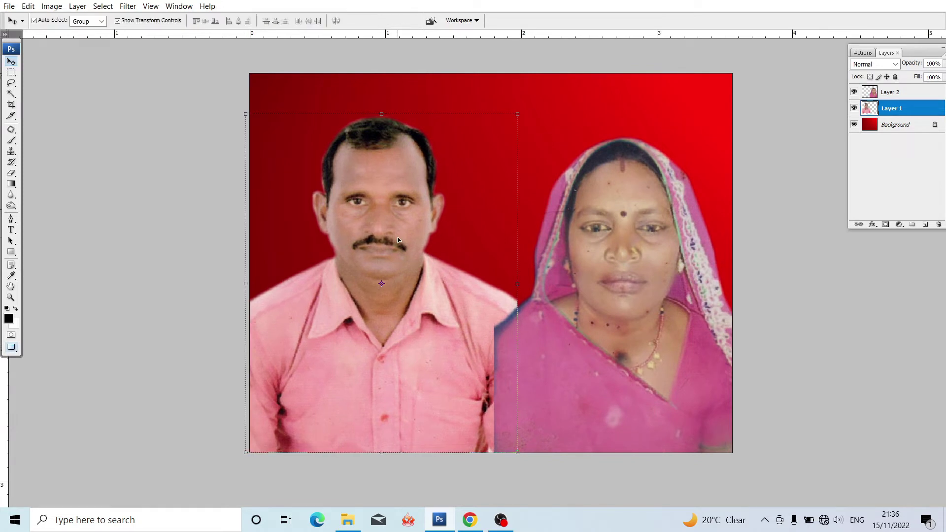
pyautogui.press('Escape')
pyautogui.click(499, 143)
pyautogui.click(376, 189)
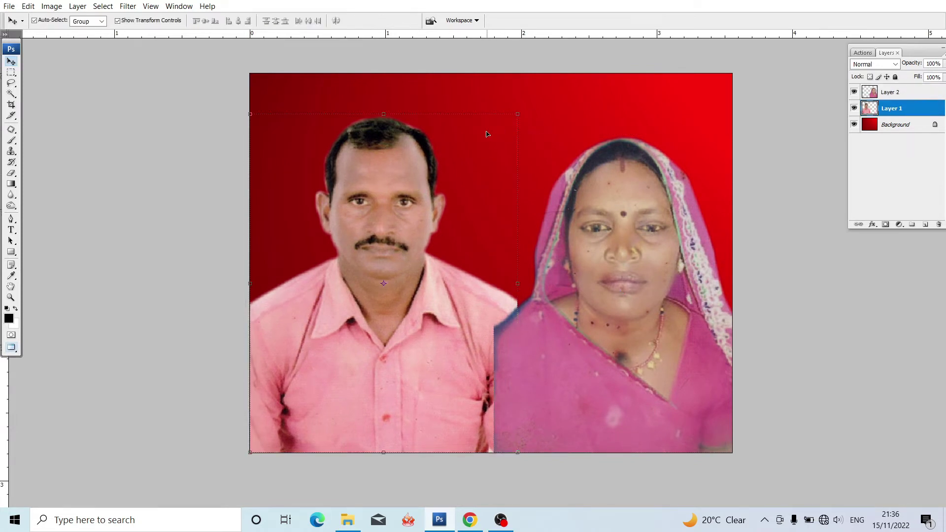
pyautogui.click(590, 349)
pyautogui.moveTo(591, 348); pyautogui.dragTo(503, 312)
pyautogui.hotkey('ctrl', '+')
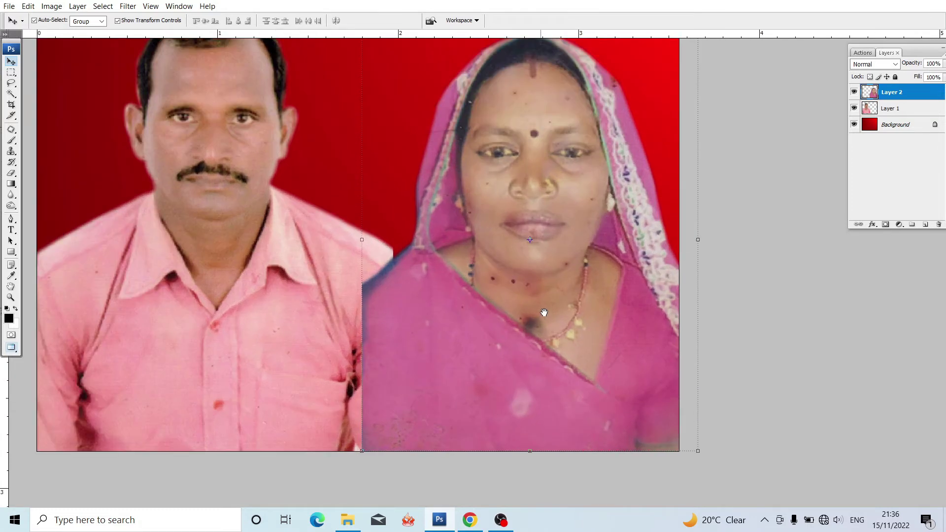
pyautogui.hotkey('ctrl', '+')
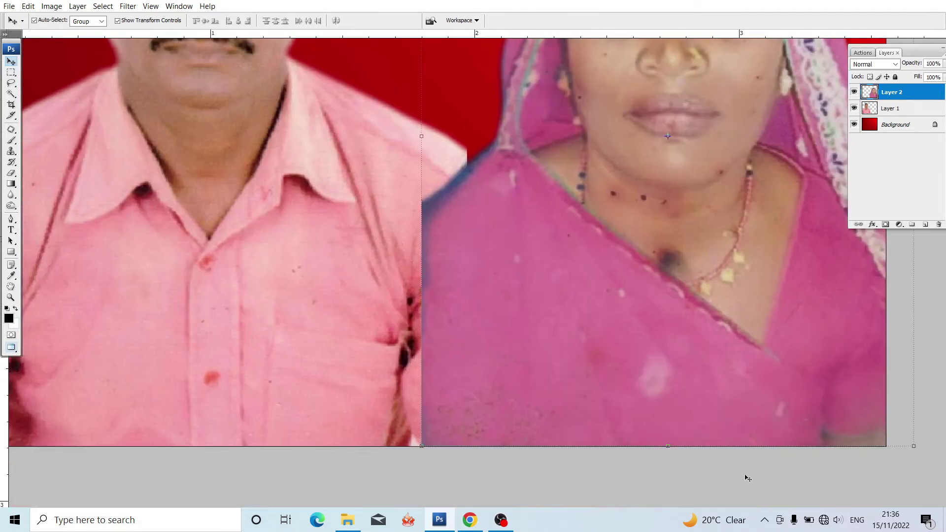
# Step: Select the Eraser with about 37% opacity and 47% flow, zoomed in on the seam
pyautogui.click(11, 173)
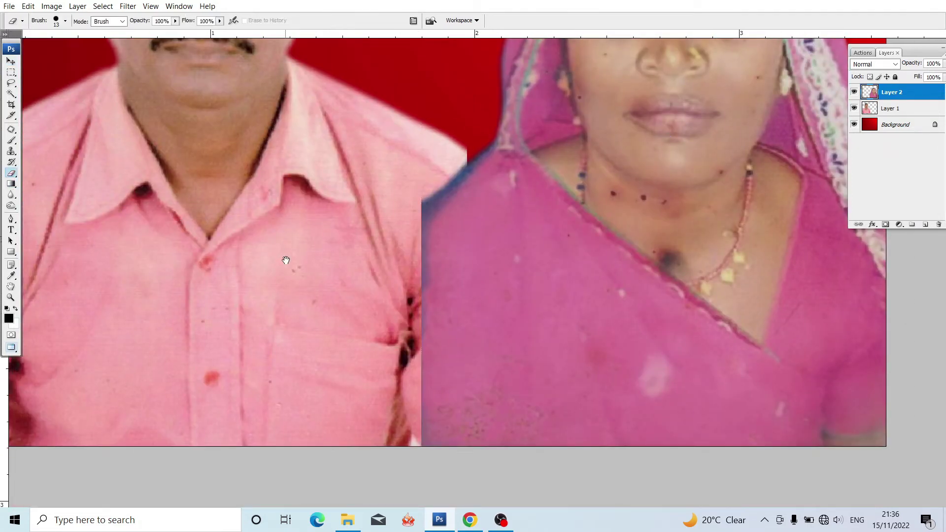
pyautogui.moveTo(286, 261); pyautogui.dragTo(266, 255)
pyautogui.moveTo(62, 197); pyautogui.dragTo(51, 241)
pyautogui.hotkey('ctrl', '+')
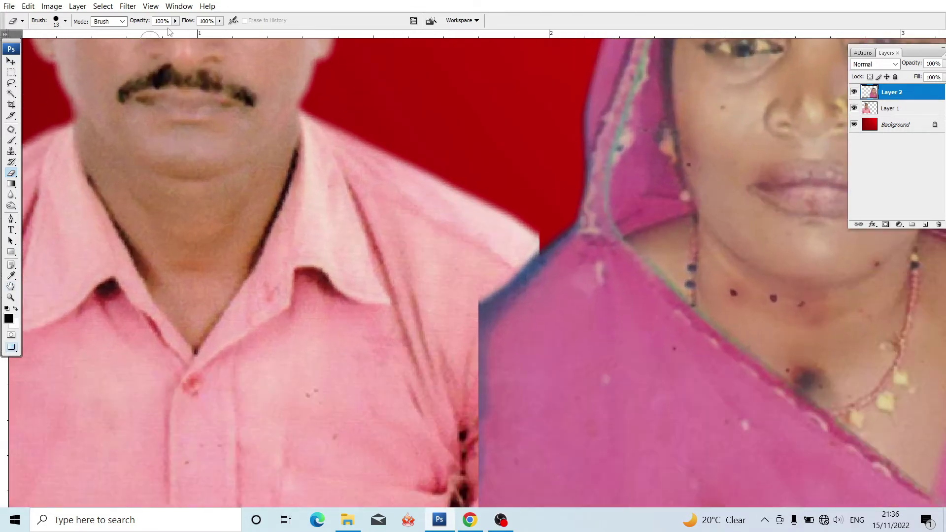
pyautogui.click(176, 21)
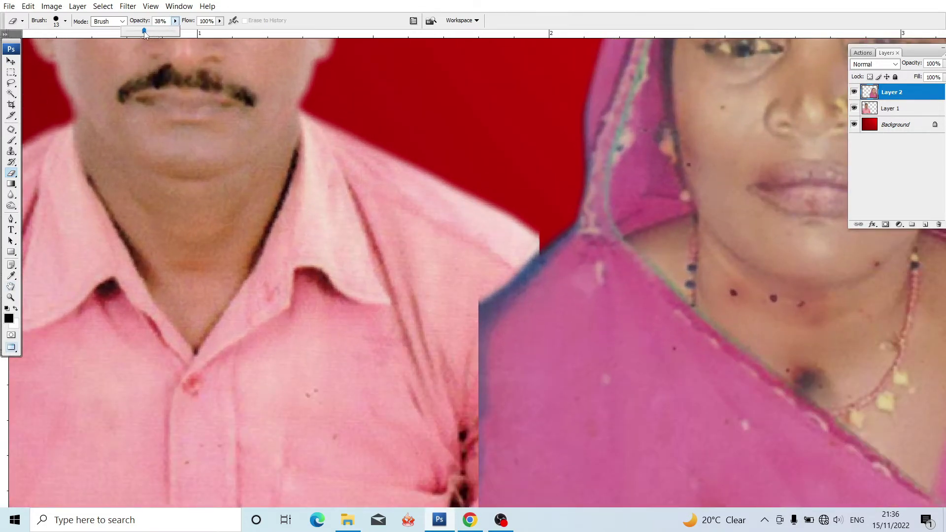
pyautogui.click(219, 21)
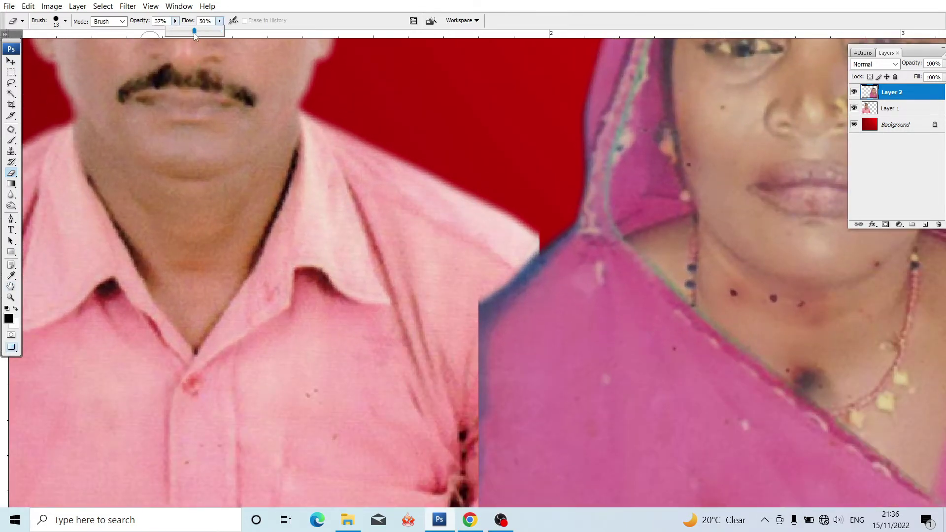
# Step: Erase the blue sari edge along the seam with a larger soft brush
pyautogui.moveTo(374, 281); pyautogui.dragTo(315, 178)
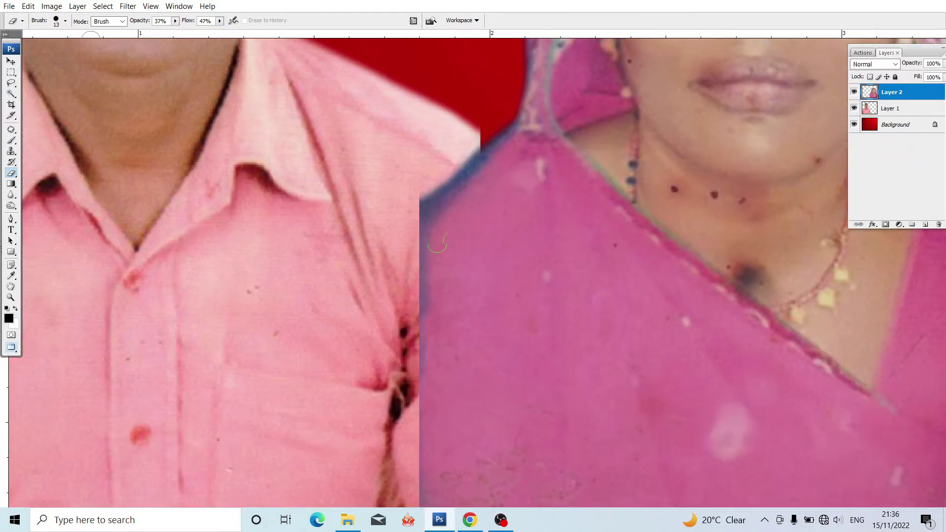
pyautogui.scroll(-1, 456, 228)
pyautogui.moveTo(401, 195); pyautogui.dragTo(413, 476)
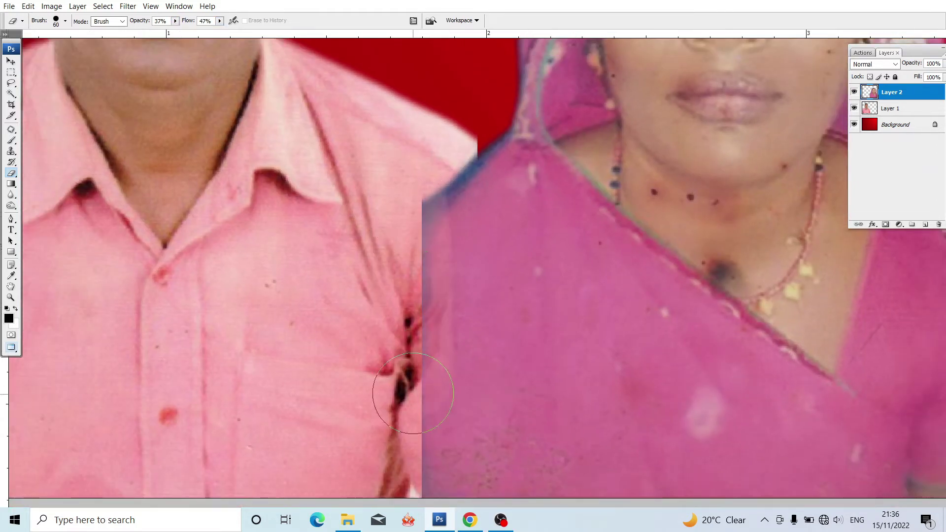
pyautogui.rightClick(331, 176)
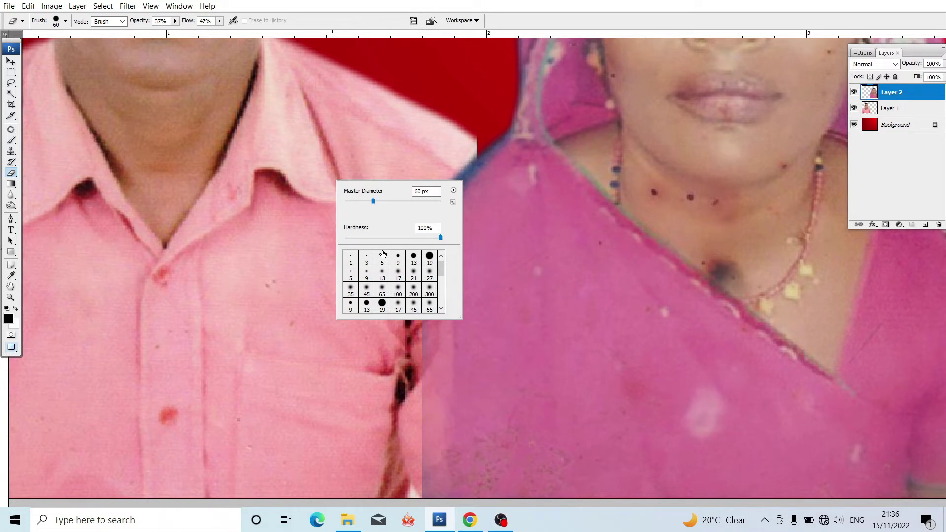
pyautogui.doubleClick(397, 274)
pyautogui.press(']')
pyautogui.press(']')
pyautogui.press(']')
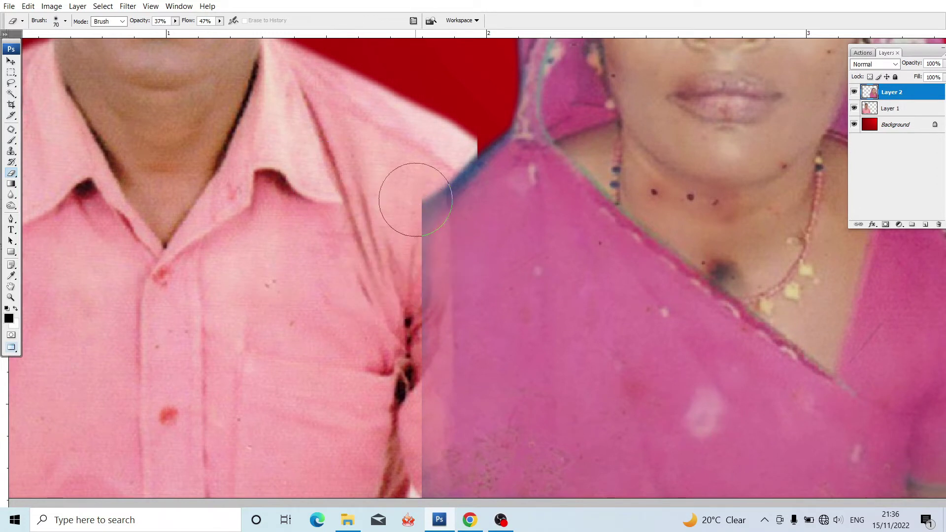
pyautogui.moveTo(412, 209)
pyautogui.mouseDown()
pyautogui.moveTo(425, 457)
pyautogui.moveTo(392, 155)
pyautogui.moveTo(422, 158)
pyautogui.moveTo(416, 116)
pyautogui.moveTo(434, 152)
pyautogui.mouseUp()
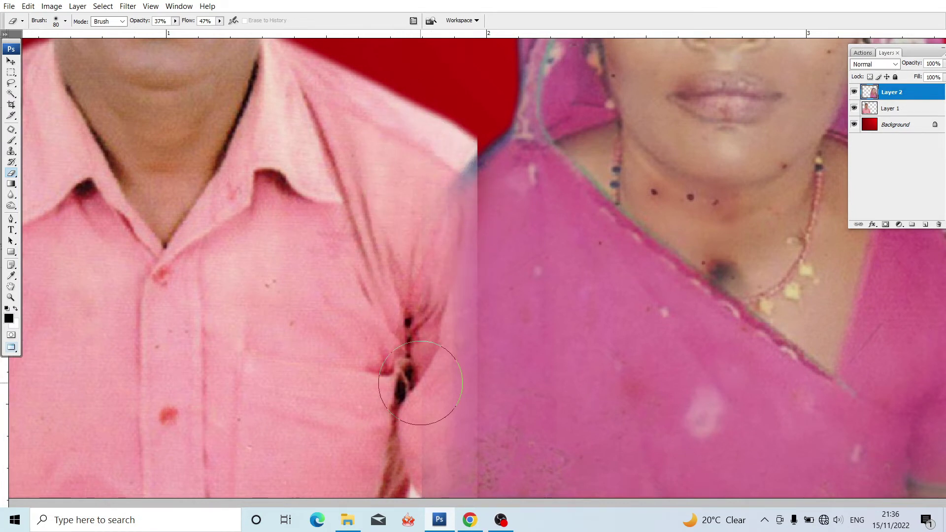
# Step: Return to the Move tool and pan to review the blended photos down to the bottom edge
pyautogui.scroll(-2, 412, 391)
pyautogui.scroll(-2, 401, 376)
pyautogui.scroll(-2, 391, 328)
pyautogui.scroll(2, 63, 262)
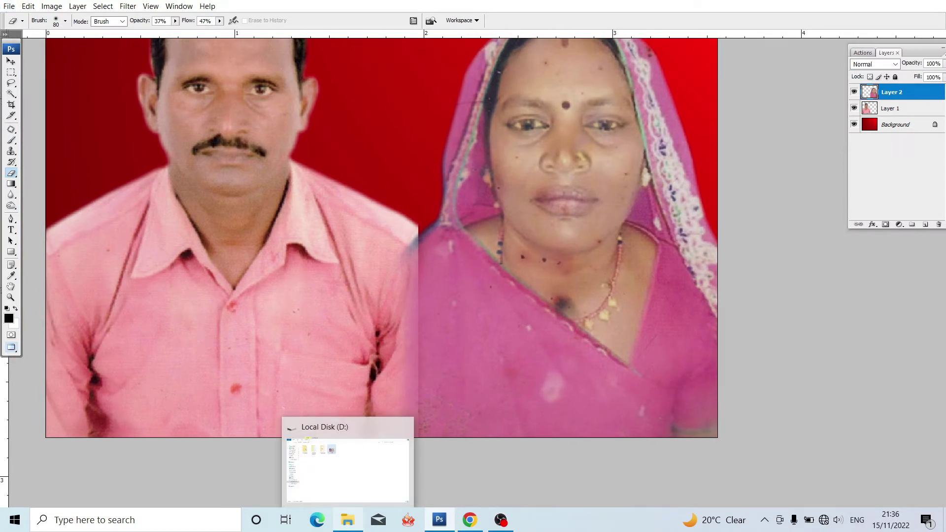
pyautogui.scroll(-1, 894, 370)
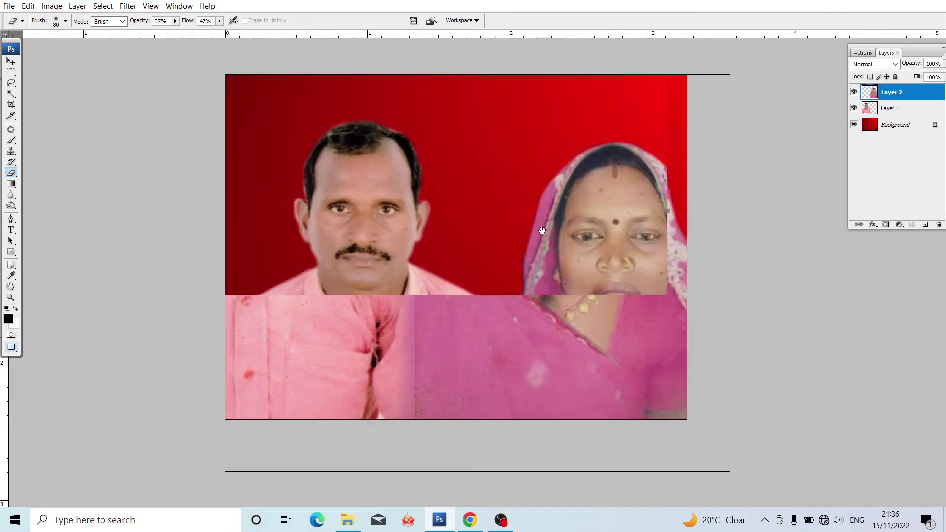
pyautogui.scroll(2, 249, 221)
pyautogui.click(10, 61)
pyautogui.moveTo(409, 334); pyautogui.dragTo(362, 241)
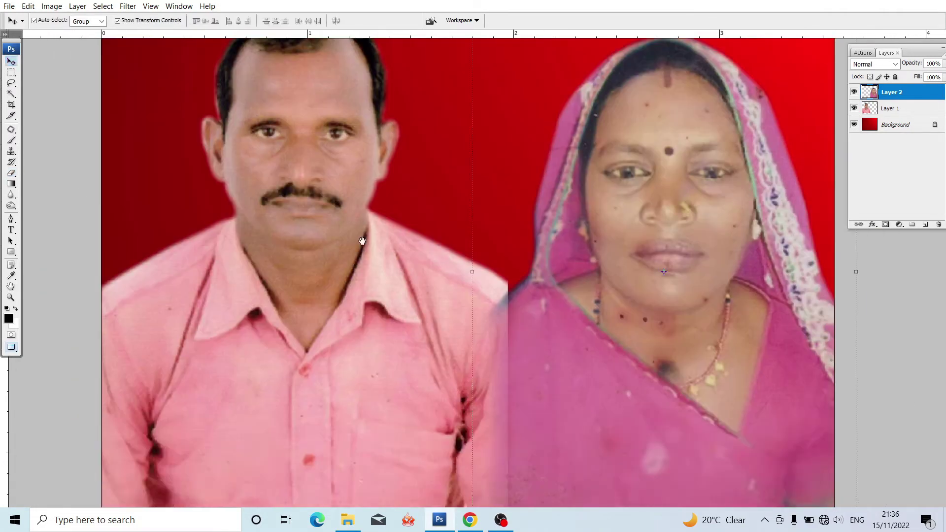
pyautogui.moveTo(534, 348); pyautogui.dragTo(2, 354)
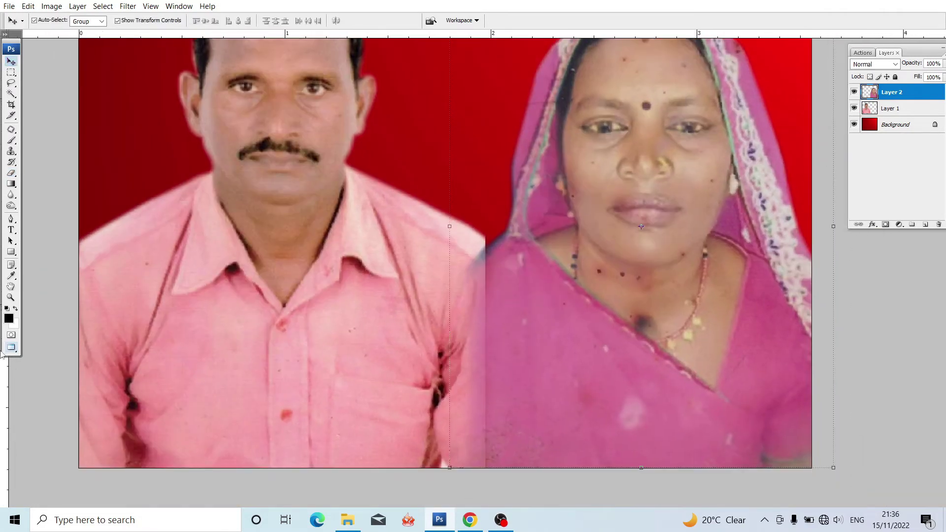
# Step: Stretch the man's layer rightward with Free Transform toward the woman and commit it
pyautogui.click(12, 72)
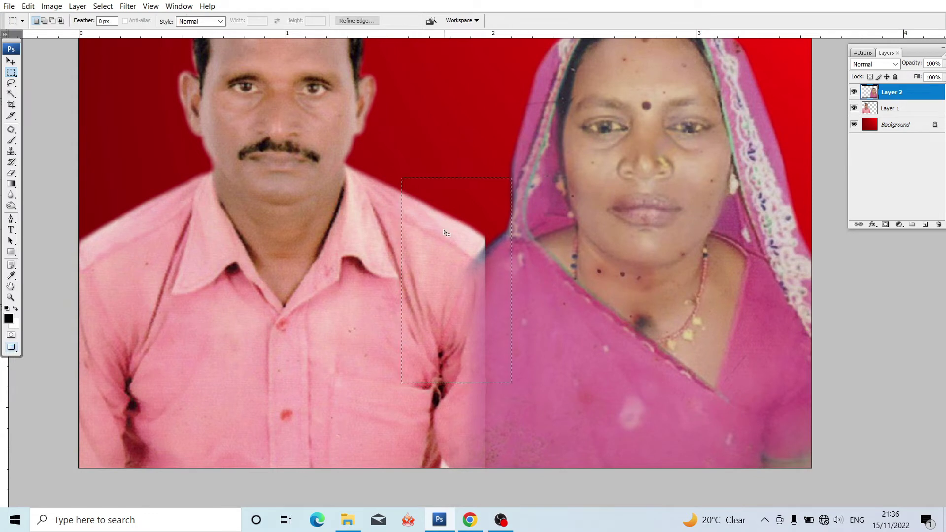
pyautogui.click(680, 104)
pyautogui.click(906, 113)
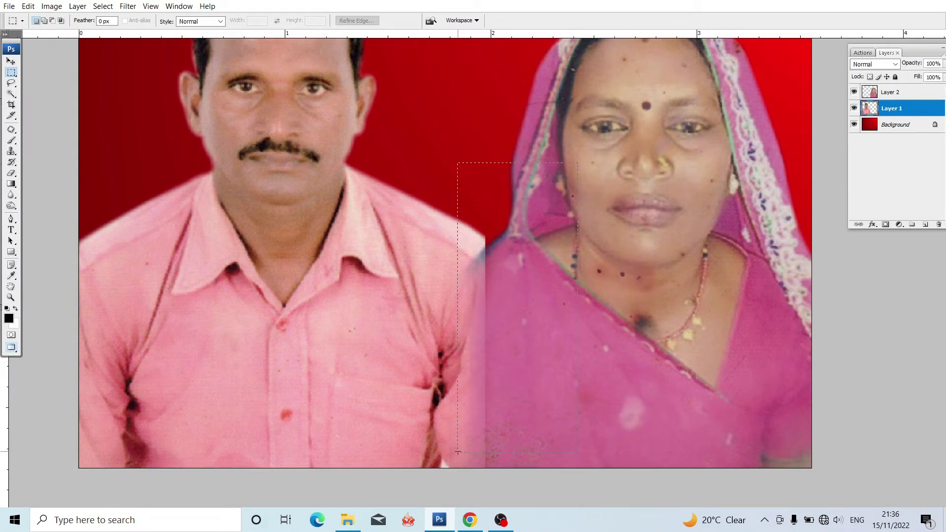
pyautogui.hotkey('ctrl', 't')
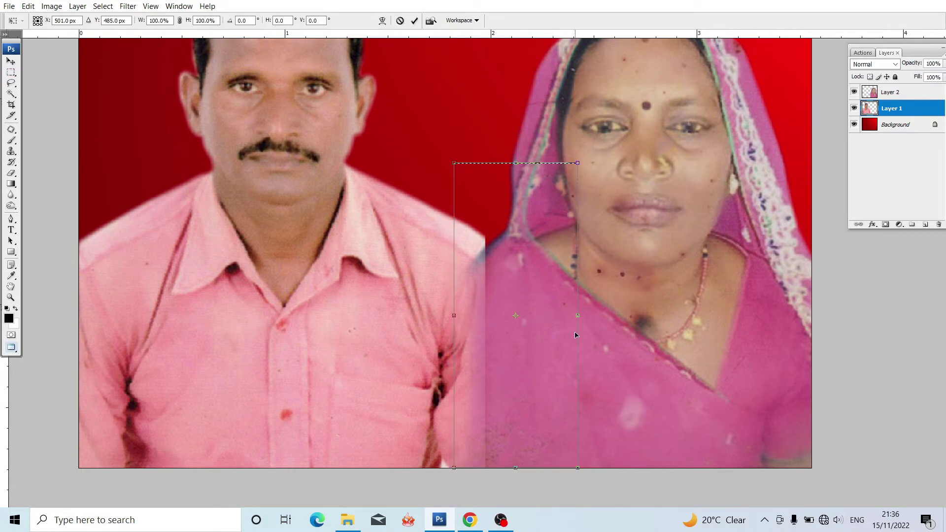
pyautogui.moveTo(579, 315); pyautogui.dragTo(666, 315)
pyautogui.press('Return')
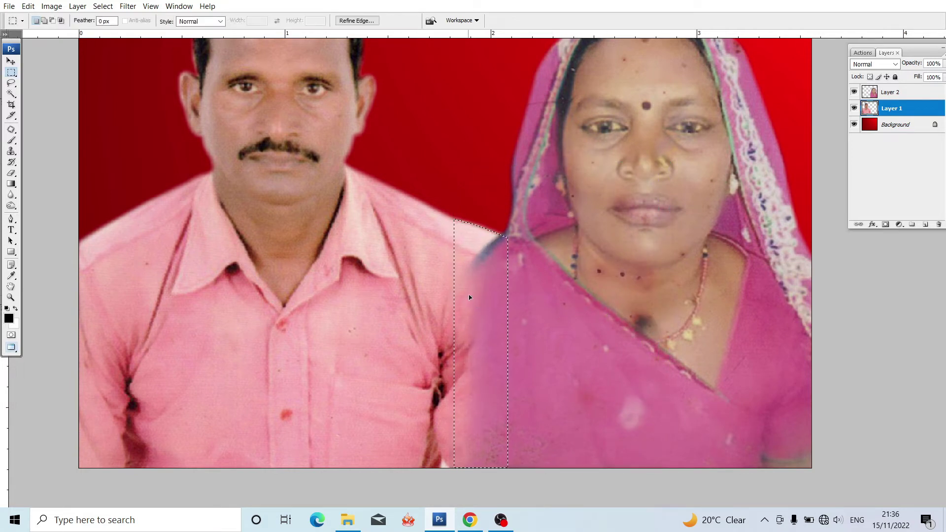
# Step: Zoom in on both faces and fit the image to check the stretched seam
pyautogui.hotkey('ctrl', '-')
pyautogui.hotkey('ctrl', '+')
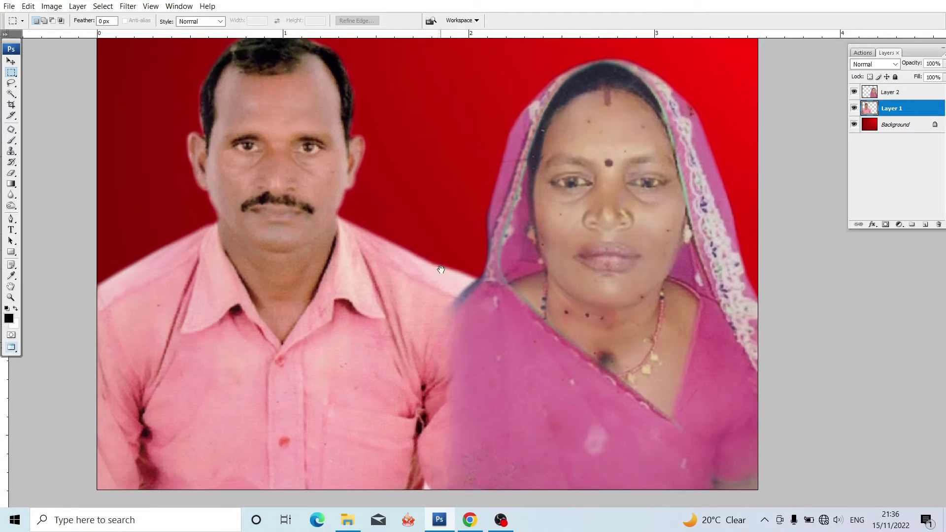
pyautogui.hotkey('ctrl', '+')
pyautogui.hotkey('ctrl', '0')
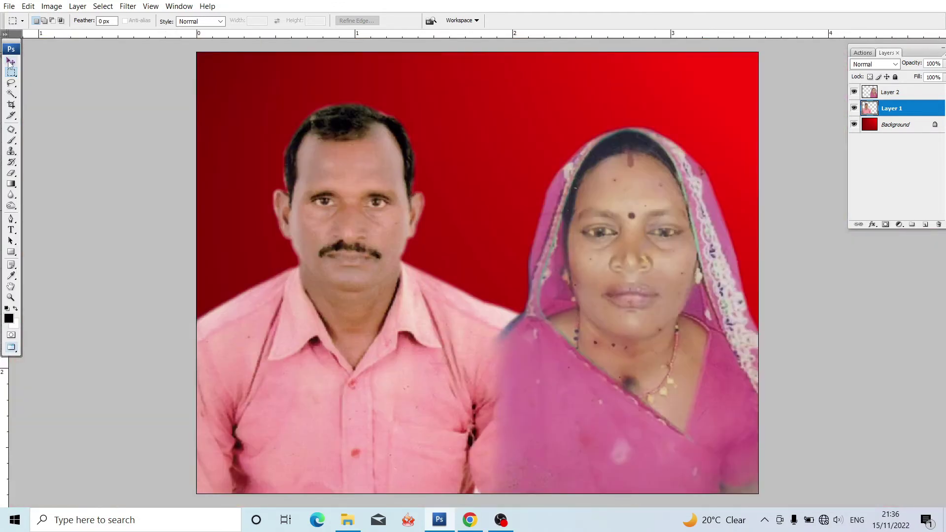
pyautogui.click(10, 62)
pyautogui.hotkey('ctrl', '+')
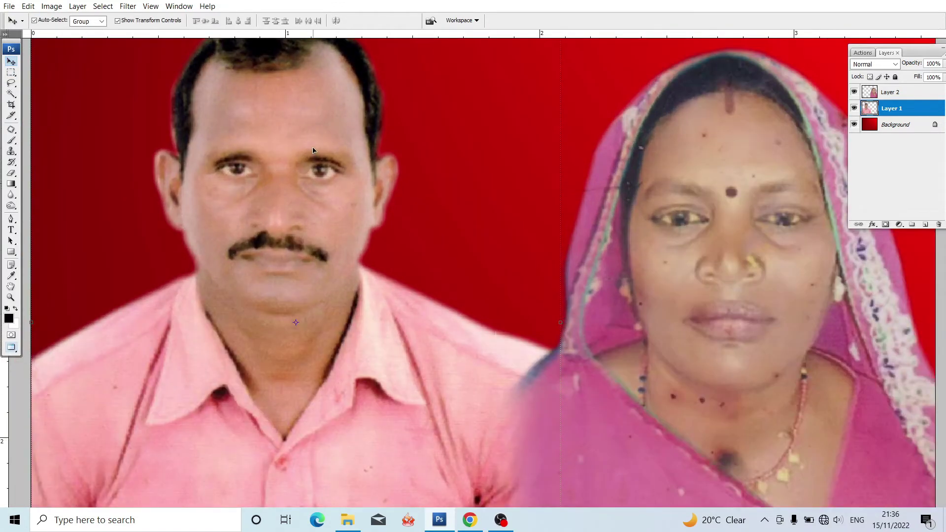
pyautogui.hotkey('ctrl', '-')
pyautogui.hotkey('ctrl', '-')
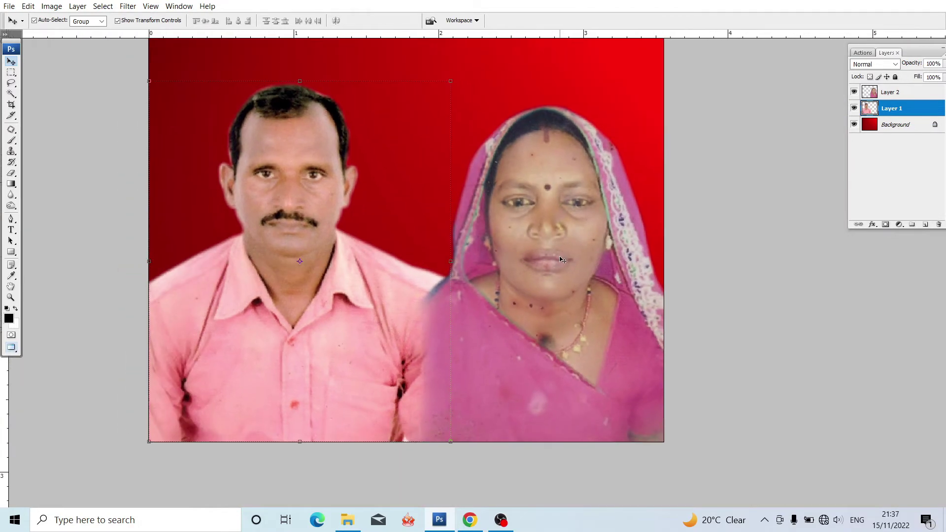
pyautogui.hotkey('ctrl', '+')
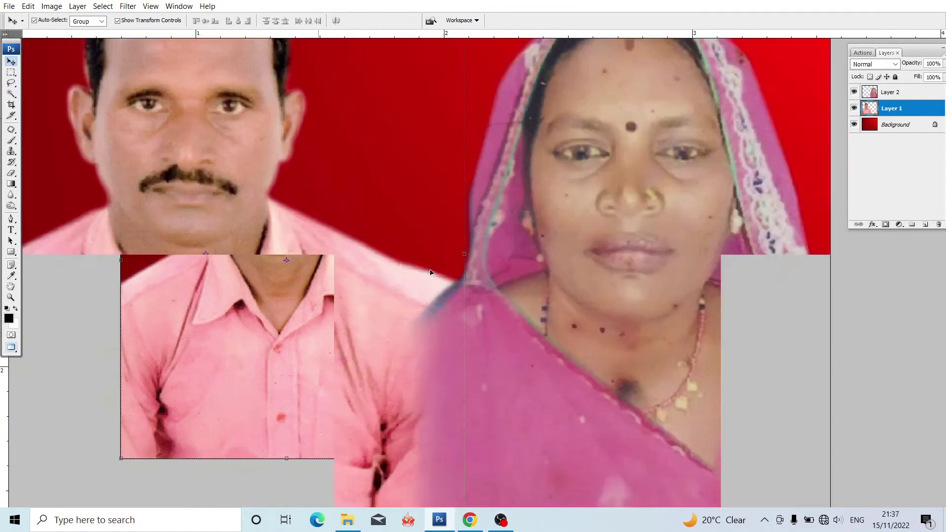
pyautogui.hotkey('ctrl', '+')
pyautogui.moveTo(397, 254); pyautogui.dragTo(429, 270)
pyautogui.hotkey('ctrl', '-')
pyautogui.hotkey('ctrl', '-')
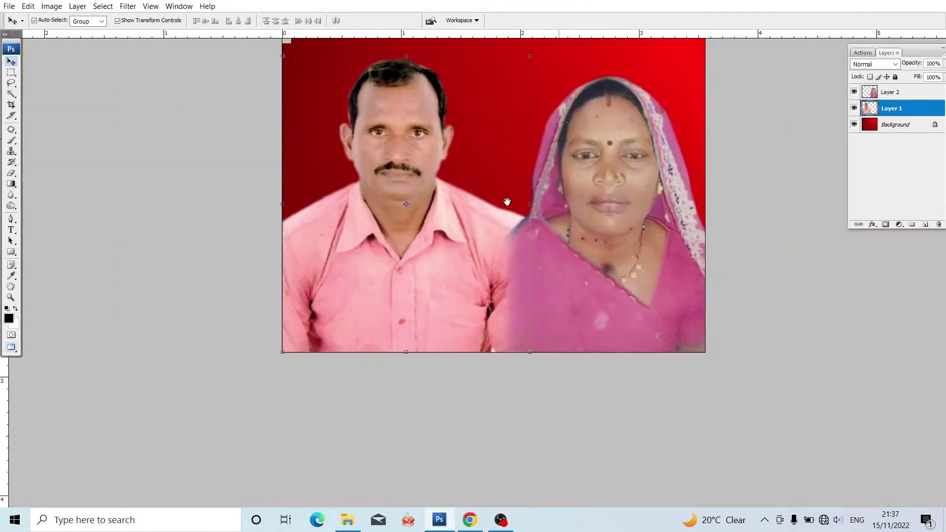
pyautogui.click(549, 178)
pyautogui.hotkey('ctrl', '+')
pyautogui.hotkey('ctrl', '-')
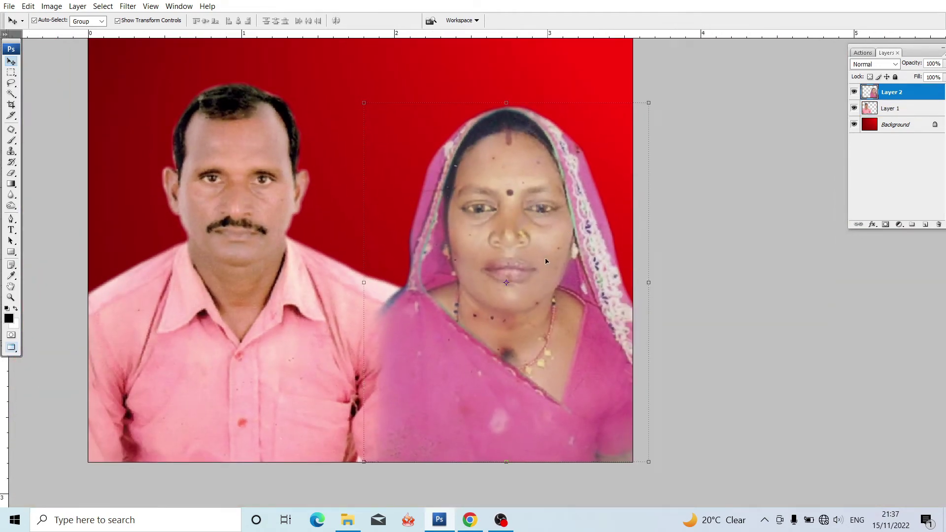
pyautogui.hotkey('ctrl', '+')
pyautogui.hotkey('ctrl', '+')
pyautogui.hotkey('ctrl', '+')
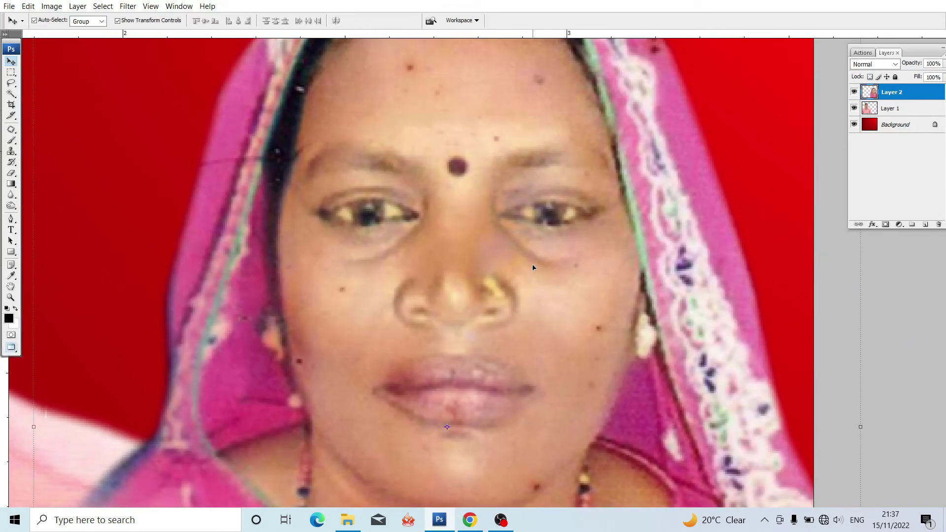
pyautogui.scroll(-2, 532, 255)
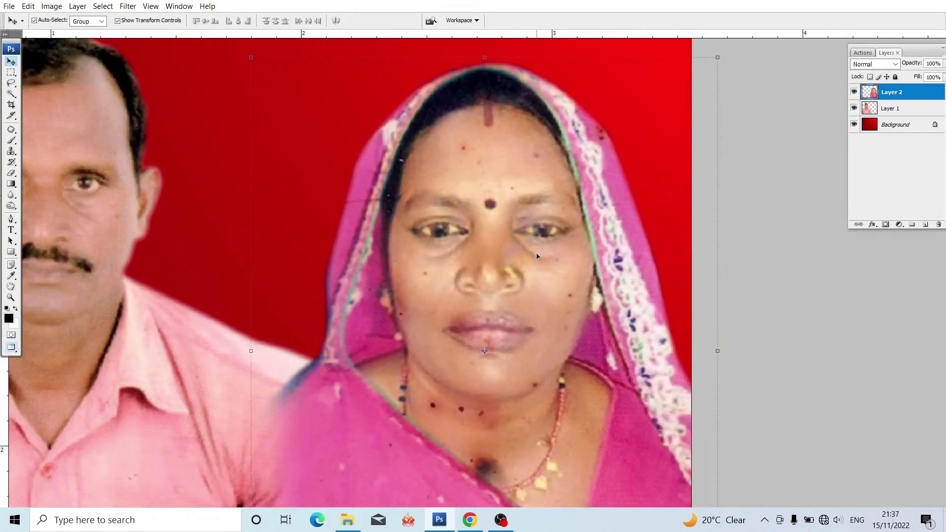
pyautogui.scroll(-2, 538, 254)
pyautogui.scroll(2, 394, 197)
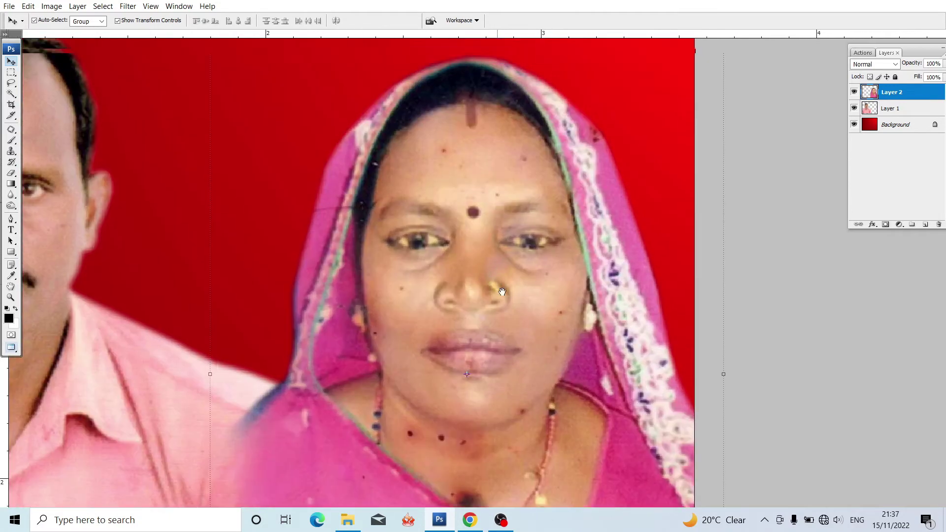
pyautogui.scroll(2, 394, 197)
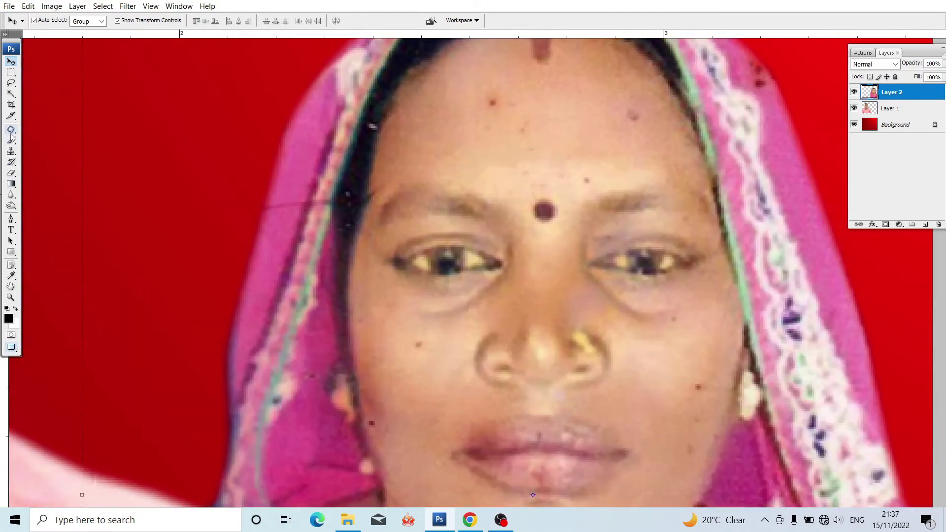
# Step: Patch two spots on the woman's forehead with clean skin using the Patch tool
pyautogui.click(11, 130)
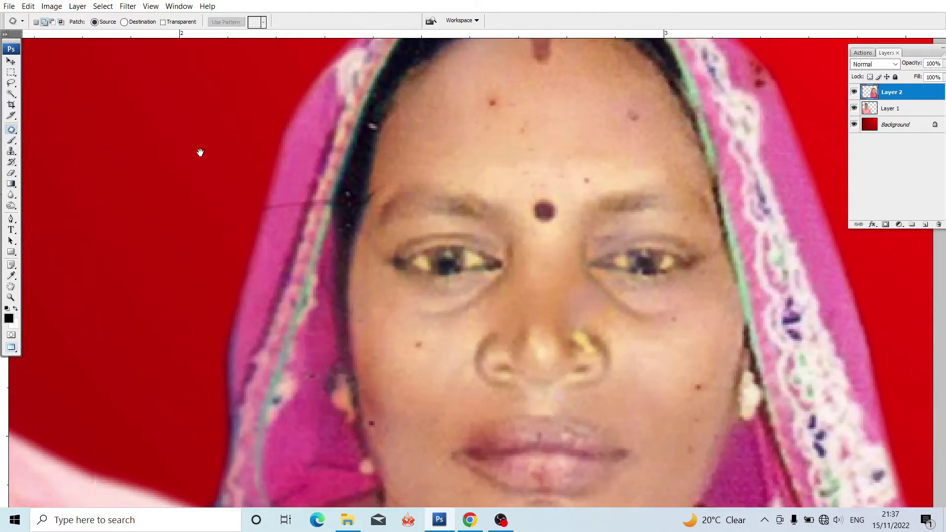
pyautogui.scroll(1, 201, 152)
pyautogui.scroll(1, 275, 220)
pyautogui.scroll(1, 466, 189)
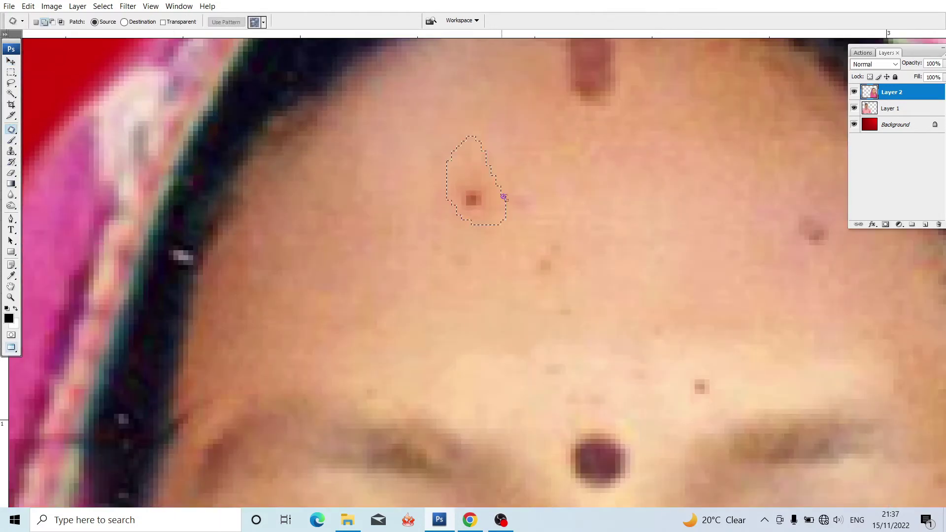
pyautogui.moveTo(504, 197); pyautogui.dragTo(587, 264)
pyautogui.scroll(-1, 422, 243)
pyautogui.moveTo(645, 212); pyautogui.dragTo(422, 243)
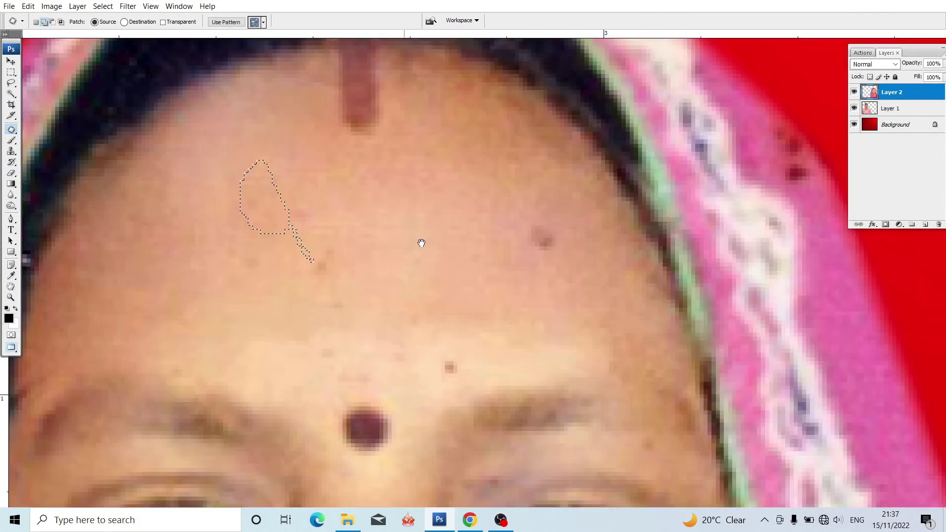
pyautogui.scroll(-1, 566, 228)
pyautogui.scroll(-1, 566, 228)
# Step: Pan the view down over the woman's eyes, nose and lips
pyautogui.moveTo(551, 370); pyautogui.dragTo(526, 209)
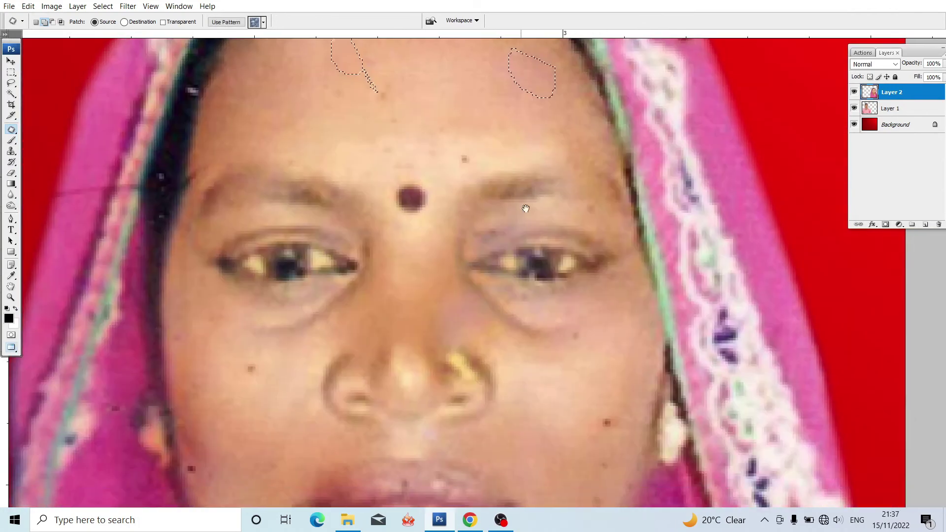
pyautogui.scroll(1, 580, 362)
pyautogui.moveTo(580, 362); pyautogui.dragTo(548, 232)
pyautogui.scroll(-1, 580, 247)
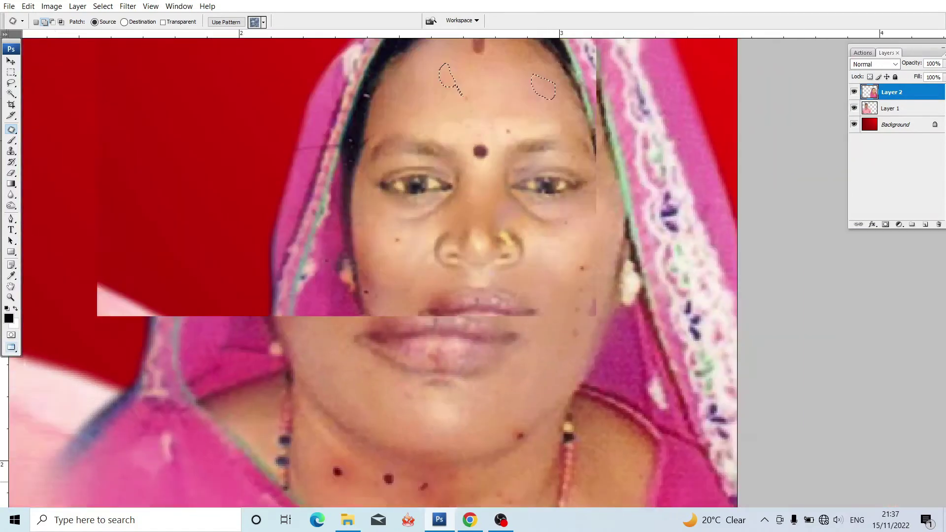
pyautogui.scroll(-1, 580, 248)
pyautogui.press('c')
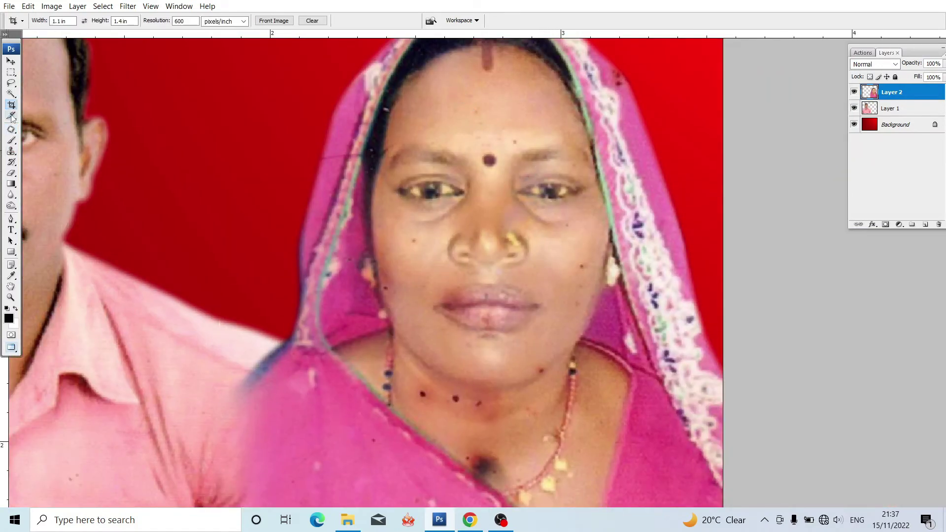
pyautogui.click(13, 131)
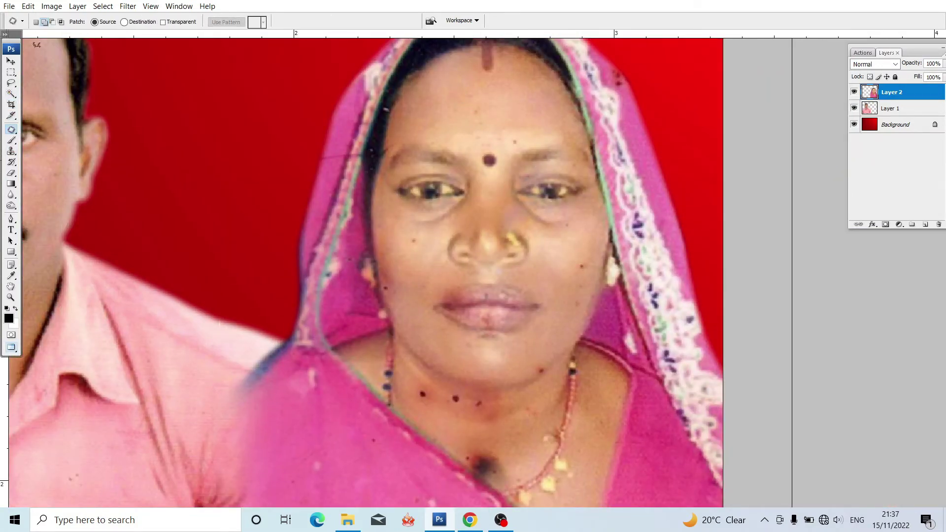
pyautogui.scroll(1, 37, 45)
pyautogui.scroll(1, 594, 225)
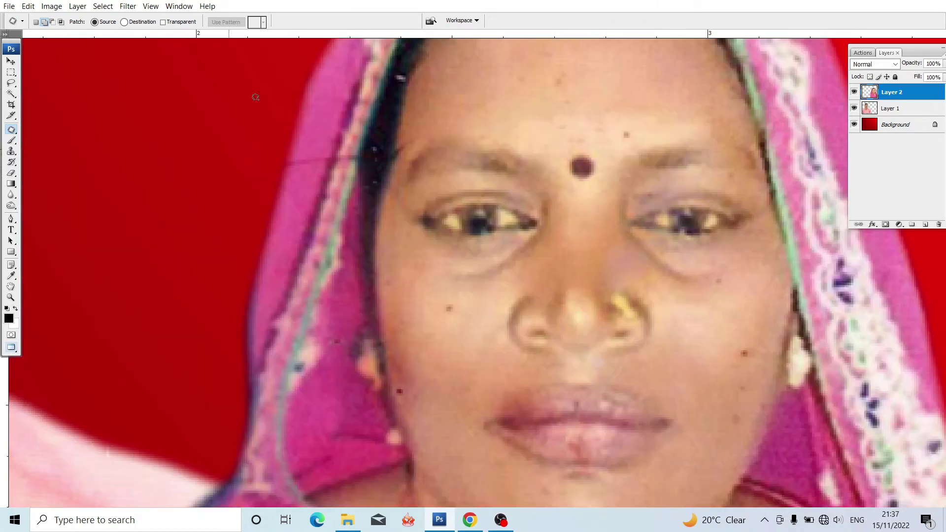
pyautogui.scroll(-3, 287, 281)
pyautogui.press('c')
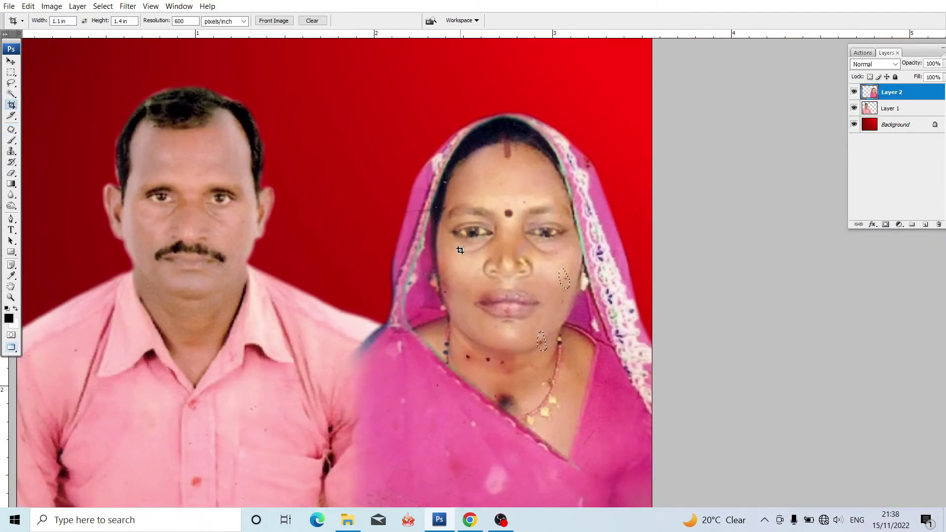
# Step: Paint skin tone over the right cheek with an enlarged brush, then undo the stroke
pyautogui.click(11, 62)
pyautogui.scroll(2, 493, 246)
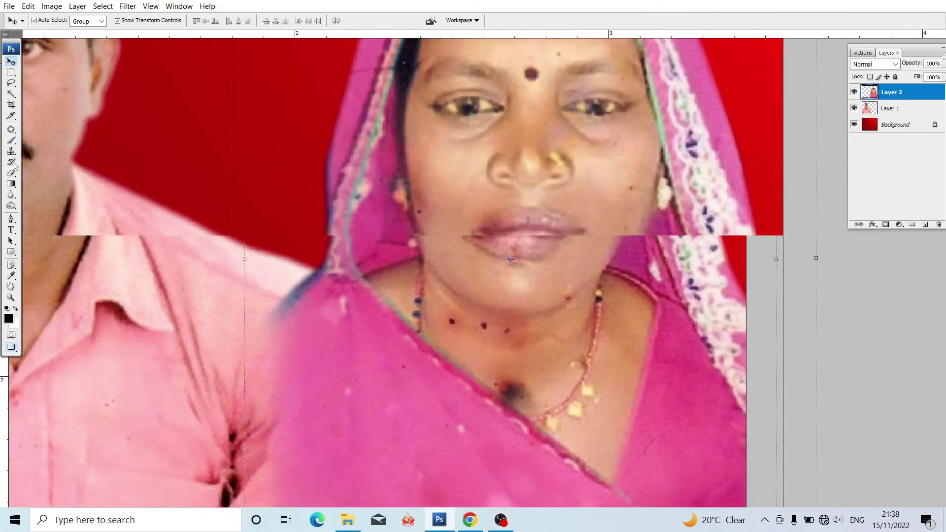
pyautogui.press('b')
pyautogui.scroll(1, 469, 243)
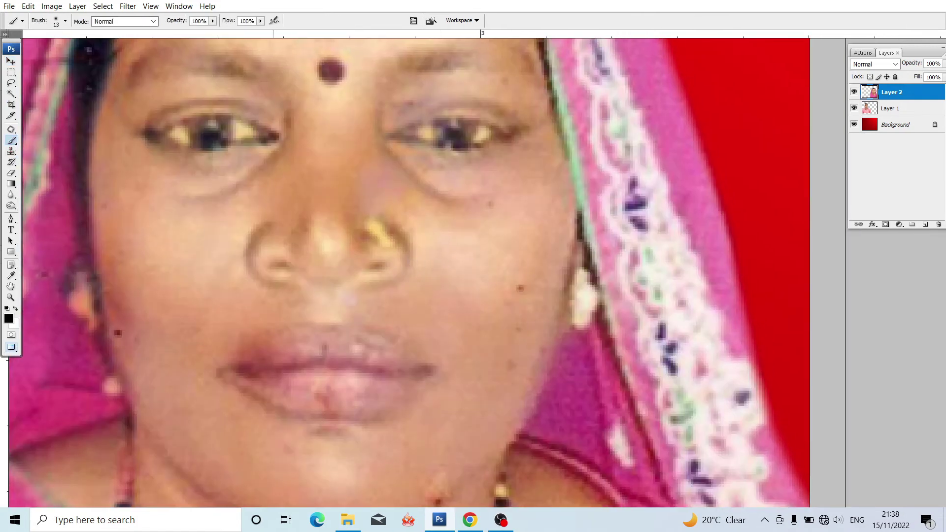
pyautogui.scroll(1, 486, 230)
pyautogui.scroll(1, 503, 262)
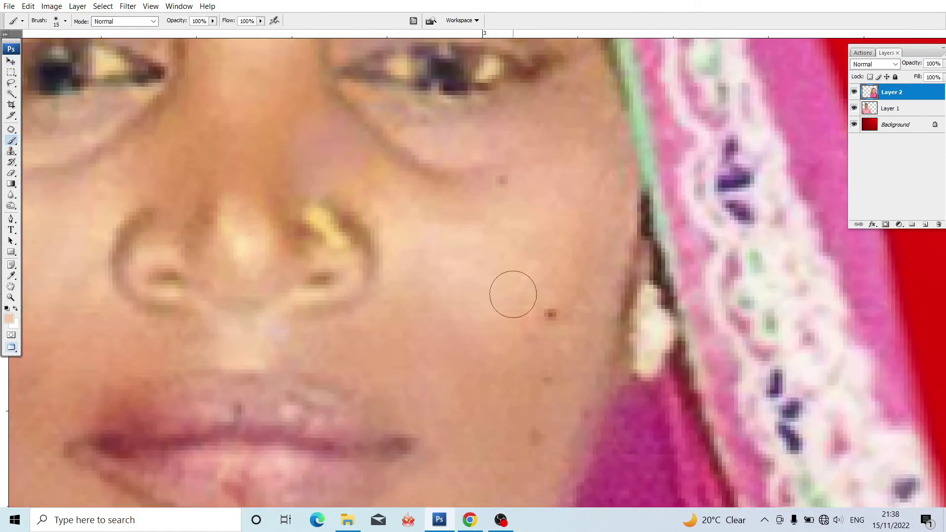
pyautogui.scroll(-1, 513, 294)
pyautogui.press(']')
pyautogui.press(']')
pyautogui.moveTo(553, 256); pyautogui.dragTo(517, 397)
pyautogui.scroll(-1, 517, 396)
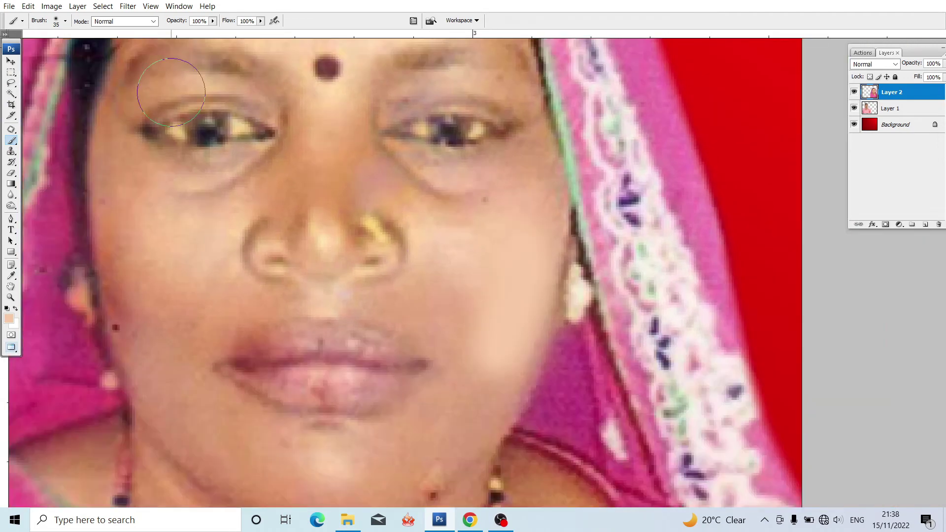
pyautogui.hotkey('ctrl', 'z')
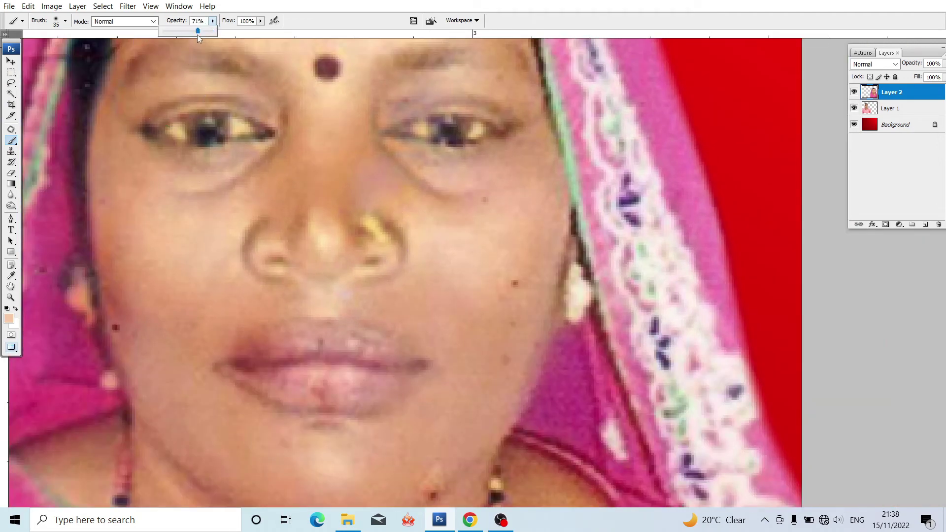
# Step: Lower brush flow to 47% and paint lighter skin over the dark neck spots at size 35
pyautogui.click(261, 21)
pyautogui.moveTo(234, 31); pyautogui.dragTo(233, 31)
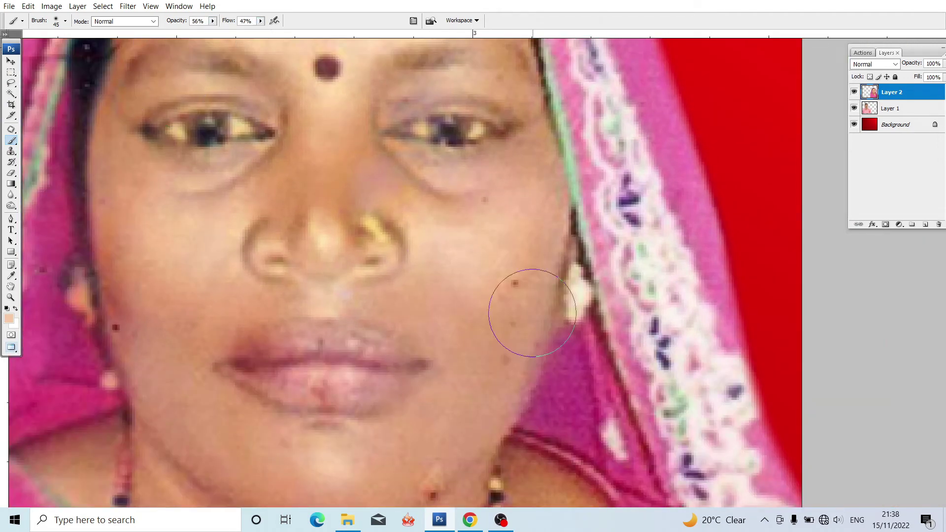
pyautogui.press(']')
pyautogui.scroll(-1, 469, 247)
pyautogui.press('[')
pyautogui.scroll(-1, 468, 246)
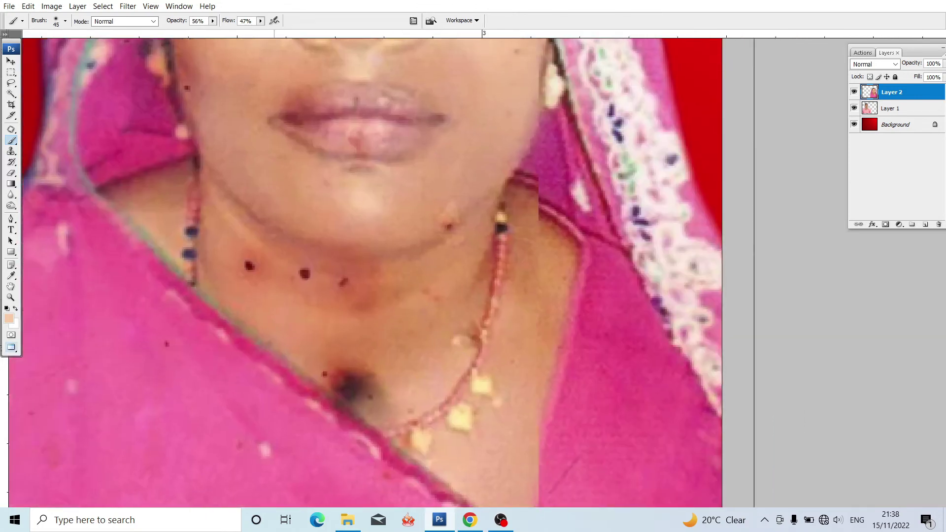
pyautogui.scroll(2, 197, 253)
pyautogui.moveTo(196, 254); pyautogui.dragTo(303, 266)
# Step: Recentre the photo and zoom in closely on the woman's neck moles
pyautogui.scroll(-2, 236, 253)
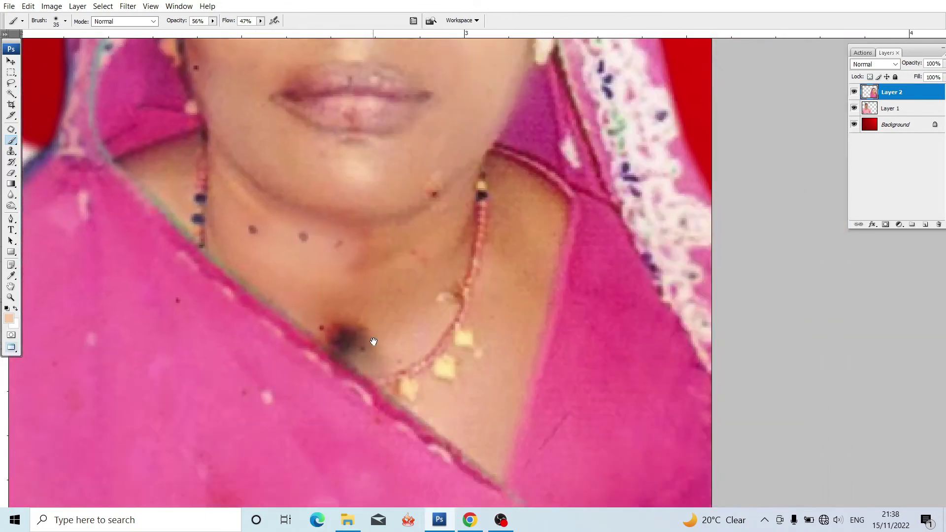
pyautogui.scroll(-2, 355, 291)
pyautogui.scroll(-1, 349, 296)
pyautogui.scroll(-1, 296, 213)
pyautogui.moveTo(297, 213); pyautogui.dragTo(391, 226)
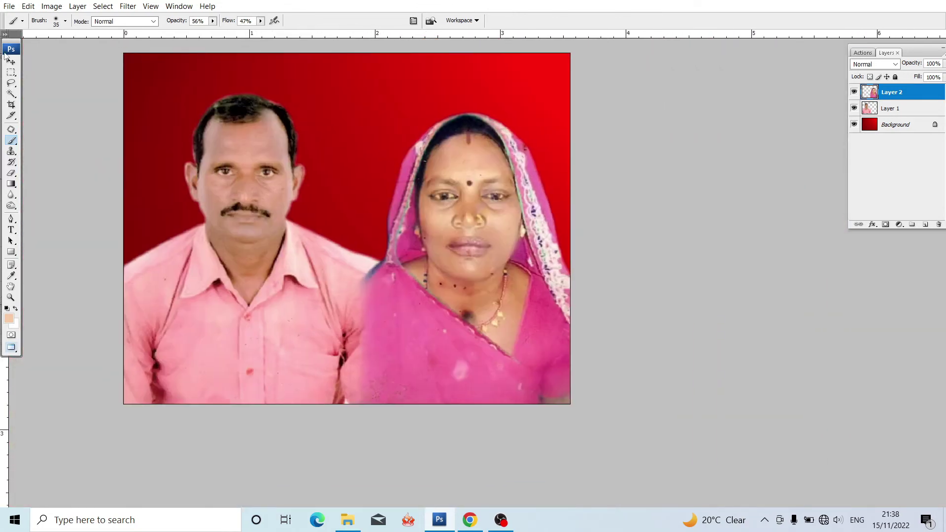
pyautogui.click(12, 73)
pyautogui.hotkey('ctrl', '+')
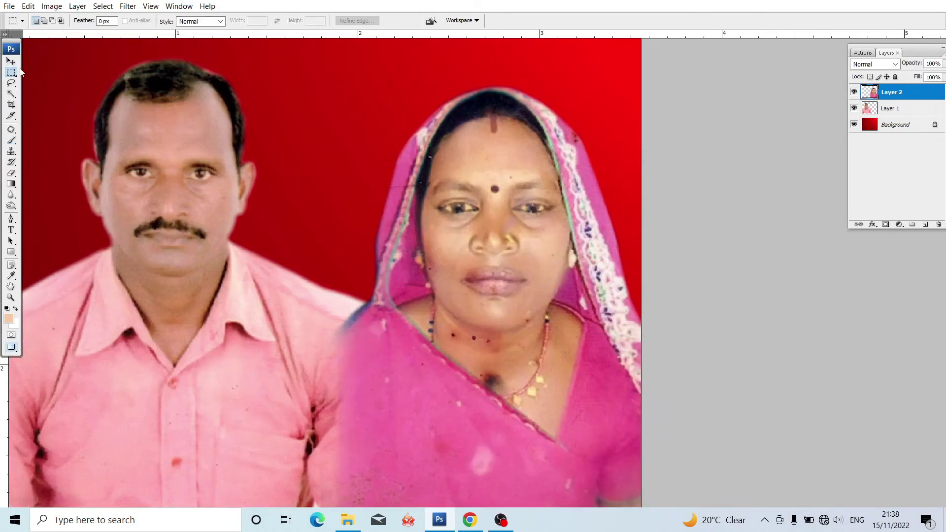
pyautogui.click(11, 62)
pyautogui.scroll(-1, 348, 217)
pyautogui.scroll(-1, 348, 217)
pyautogui.scroll(3, 432, 324)
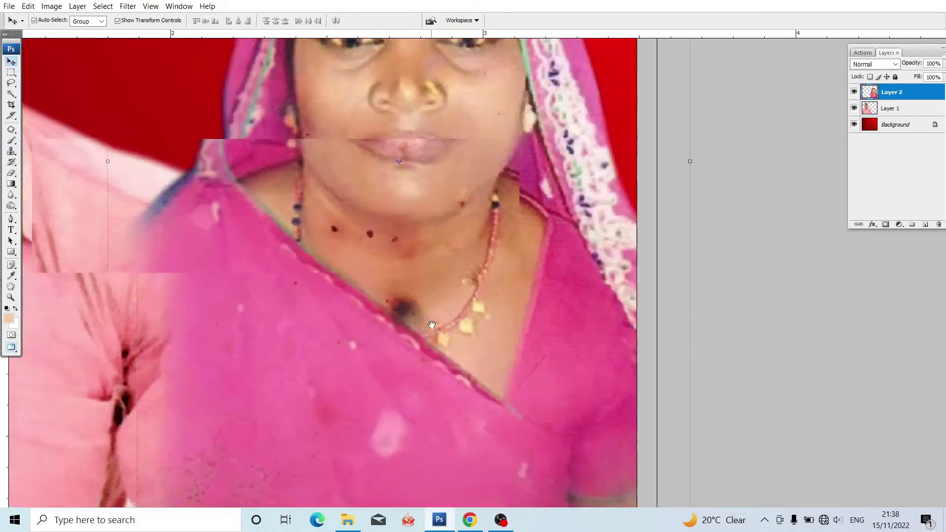
pyautogui.scroll(2, 369, 284)
pyautogui.scroll(2, 262, 290)
pyautogui.hotkey('ctrl', '+')
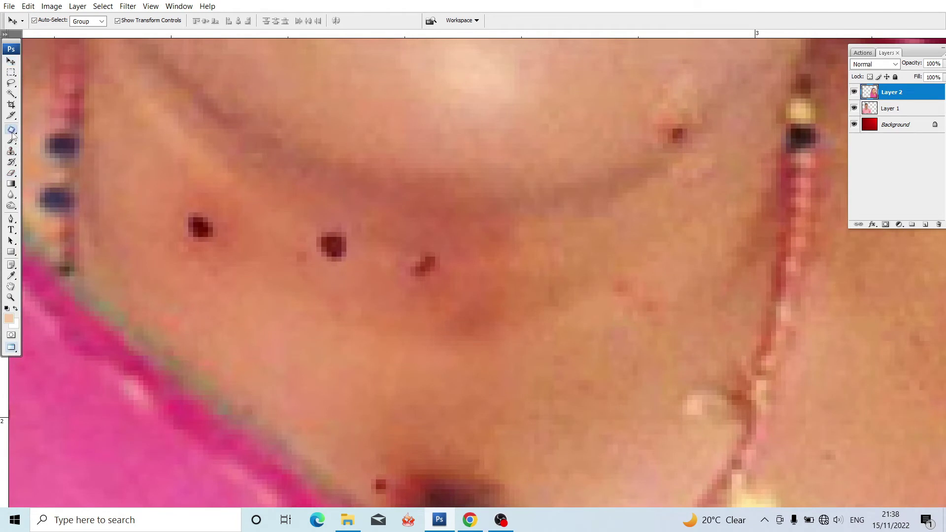
# Step: Outline the two neck moles and patch them with nearby clean skin
pyautogui.click(11, 130)
pyautogui.scroll(1, 216, 203)
pyautogui.moveTo(197, 249); pyautogui.dragTo(252, 256)
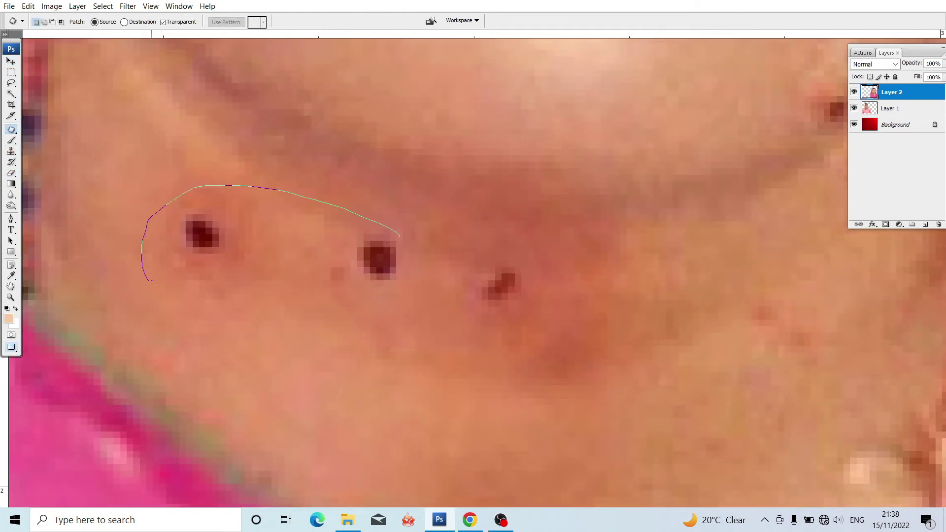
pyautogui.moveTo(400, 236); pyautogui.dragTo(401, 272)
pyautogui.click(45, 21)
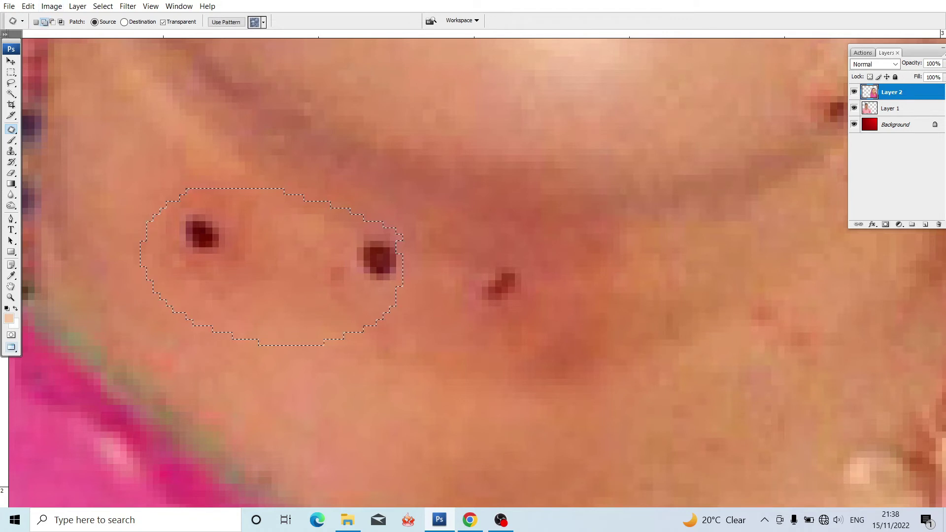
pyautogui.moveTo(342, 228)
pyautogui.mouseDown()
pyautogui.moveTo(556, 251)
pyautogui.moveTo(511, 293)
pyautogui.mouseUp()
# Step: Re-outline the two neck moles, patch them with clean skin, and deselect
pyautogui.hotkey('ctrl', '-')
pyautogui.hotkey('ctrl', '-')
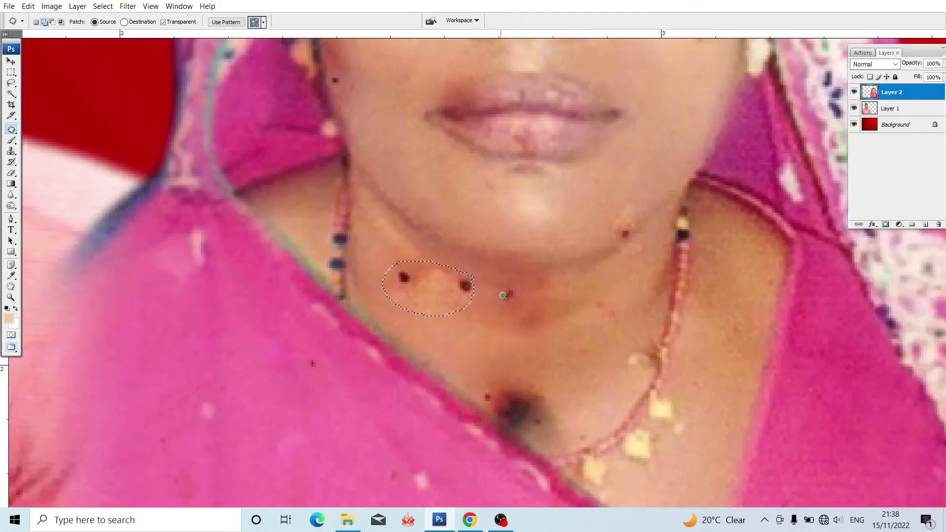
pyautogui.scroll(-1, 484, 252)
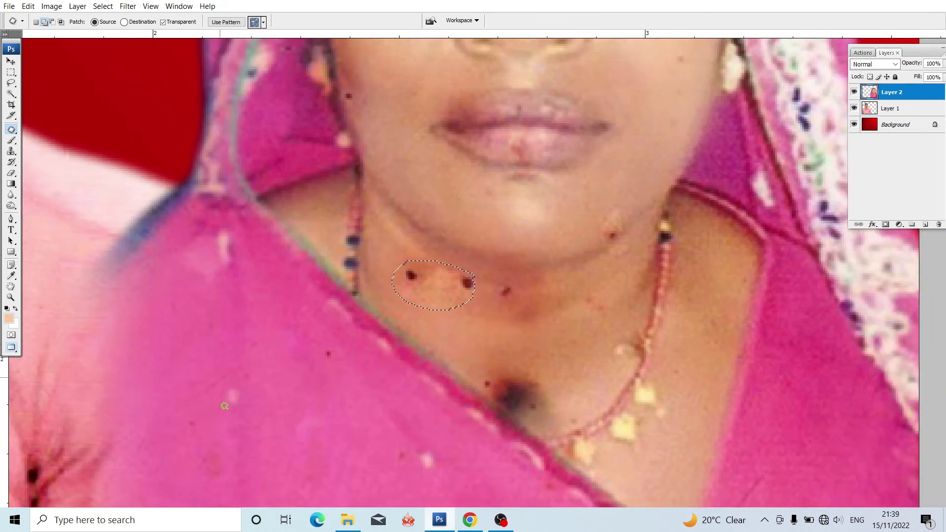
pyautogui.scroll(1, 357, 293)
pyautogui.press('c')
pyautogui.scroll(-1, 343, 241)
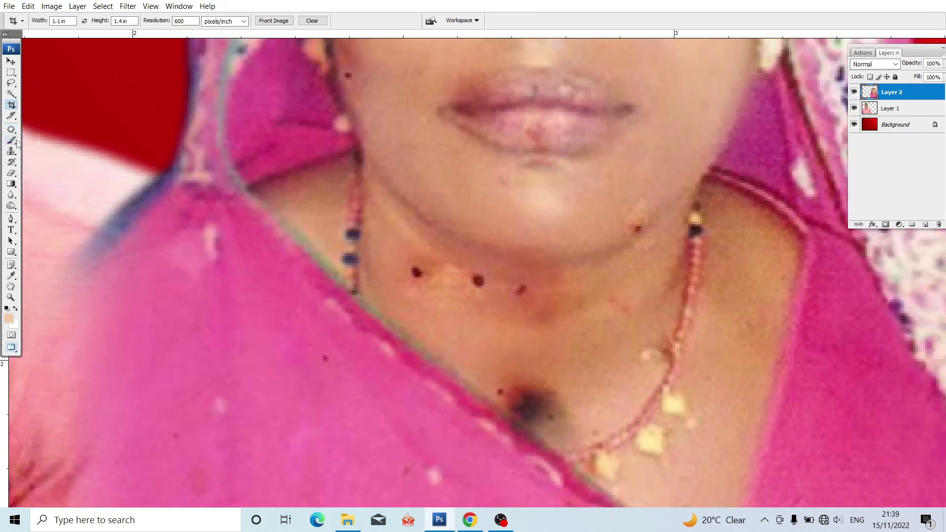
pyautogui.click(12, 140)
pyautogui.scroll(1, 55, 74)
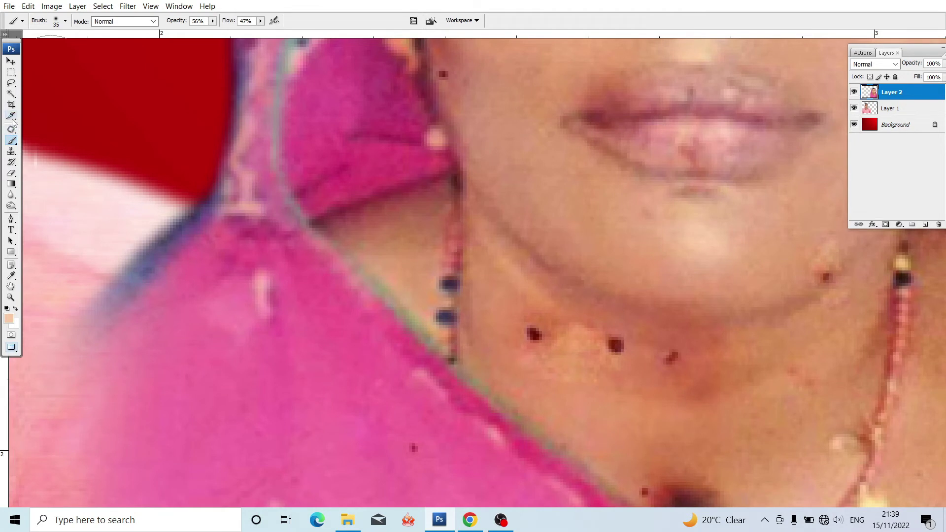
pyautogui.scroll(1, 103, 46)
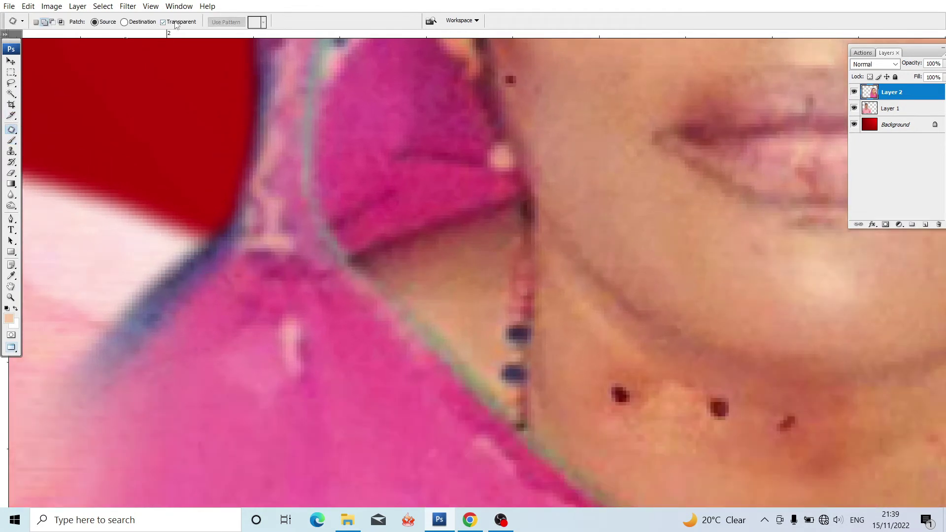
pyautogui.scroll(1, 382, 246)
pyautogui.moveTo(353, 246); pyautogui.dragTo(359, 249)
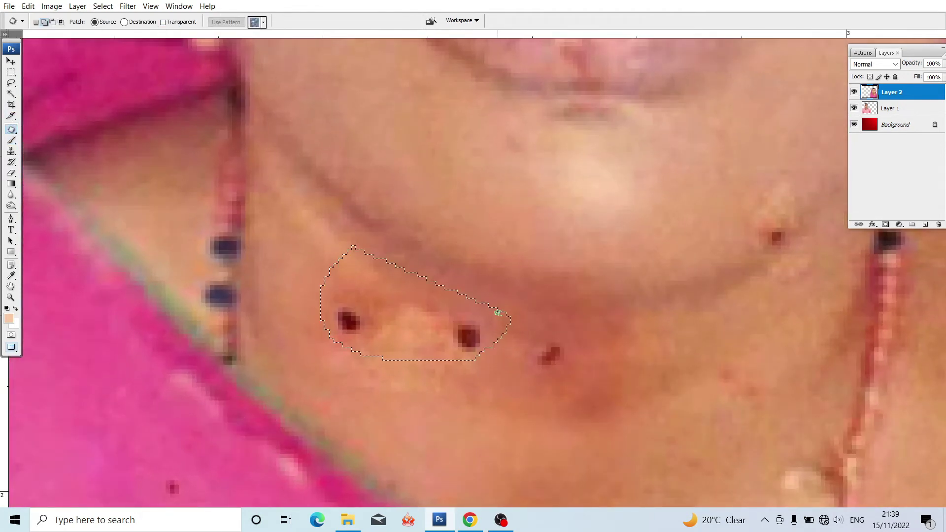
pyautogui.moveTo(431, 326); pyautogui.dragTo(522, 353)
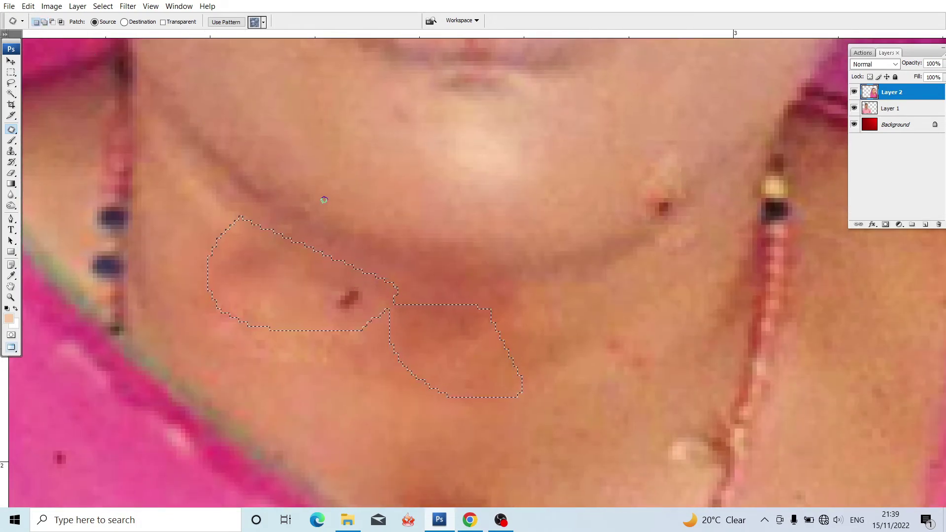
pyautogui.click(514, 304)
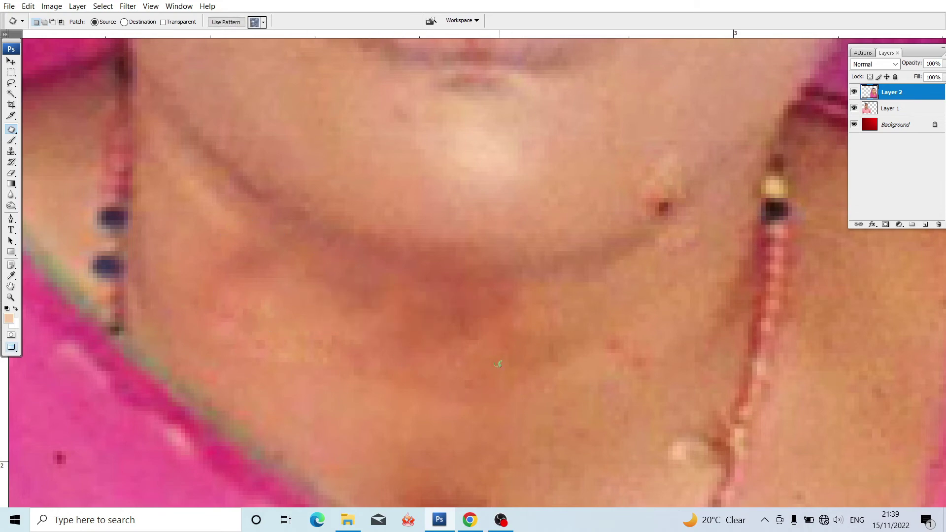
# Step: Patch the dark mark at the woman's neckline with clean skin
pyautogui.hotkey('ctrl', '-')
pyautogui.moveTo(444, 197); pyautogui.dragTo(443, 223)
pyautogui.hotkey('ctrl', '-')
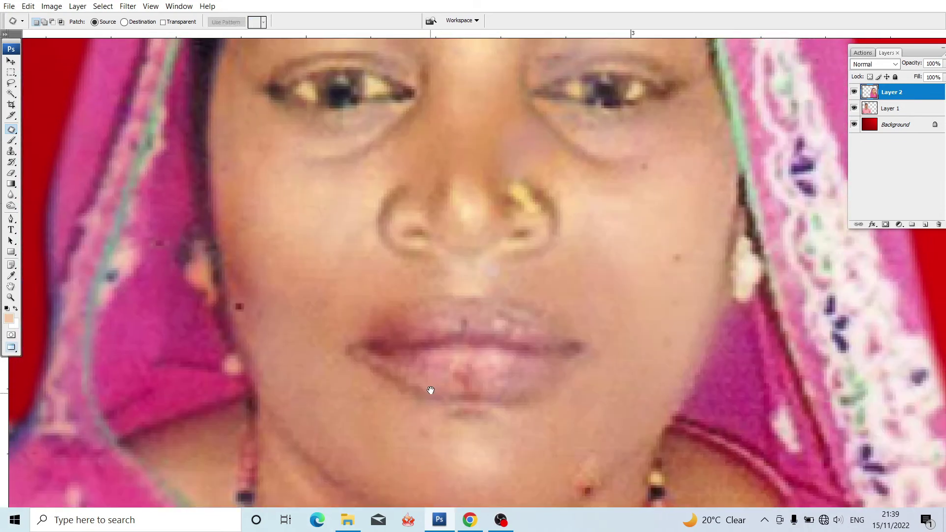
pyautogui.hotkey('ctrl', '+')
pyautogui.hotkey('ctrl', '+')
pyautogui.moveTo(215, 248); pyautogui.dragTo(242, 351)
pyautogui.hotkey('ctrl', '-')
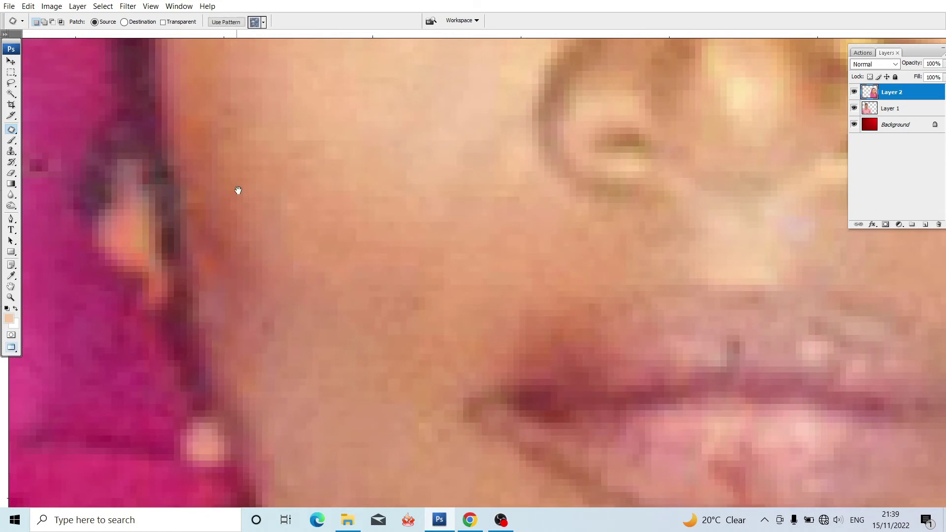
pyautogui.hotkey('ctrl', '-')
pyautogui.hotkey('ctrl', '-')
pyautogui.hotkey('ctrl', '+')
pyautogui.hotkey('ctrl', '+')
pyautogui.hotkey('ctrl', '+')
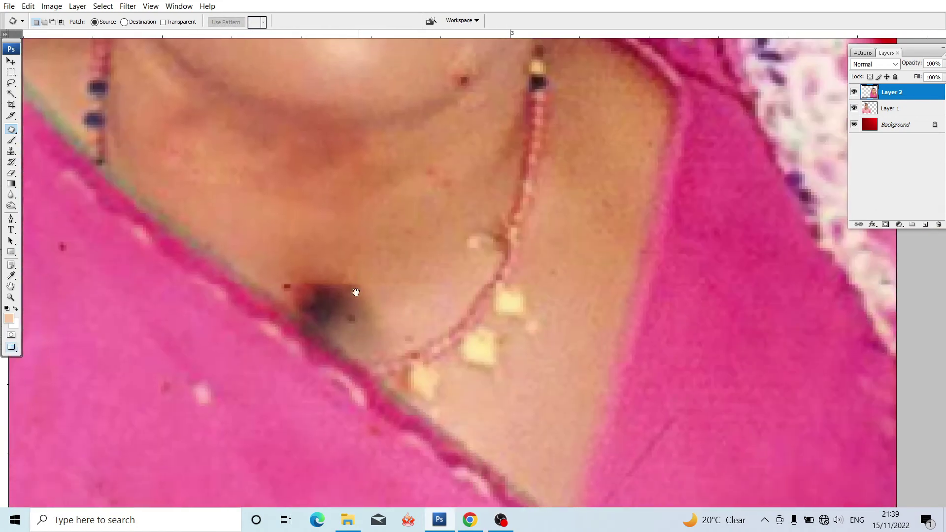
pyautogui.moveTo(292, 268); pyautogui.dragTo(343, 250)
pyautogui.moveTo(395, 342); pyautogui.dragTo(343, 250)
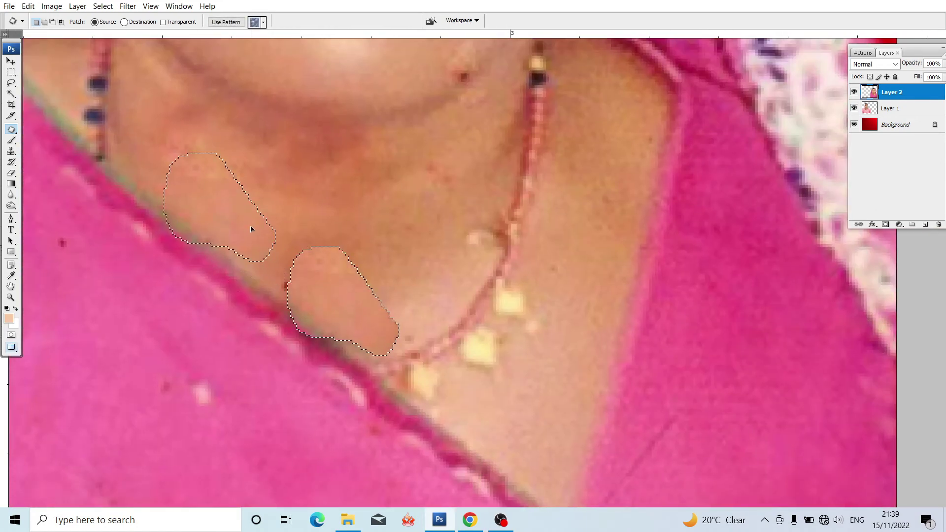
pyautogui.moveTo(325, 300); pyautogui.dragTo(253, 231)
# Step: Zoom out to view both people, then back in on the woman's face
pyautogui.hotkey('ctrl', '-')
pyautogui.hotkey('ctrl', '-')
pyautogui.hotkey('ctrl', '-')
pyautogui.hotkey('ctrl', '+')
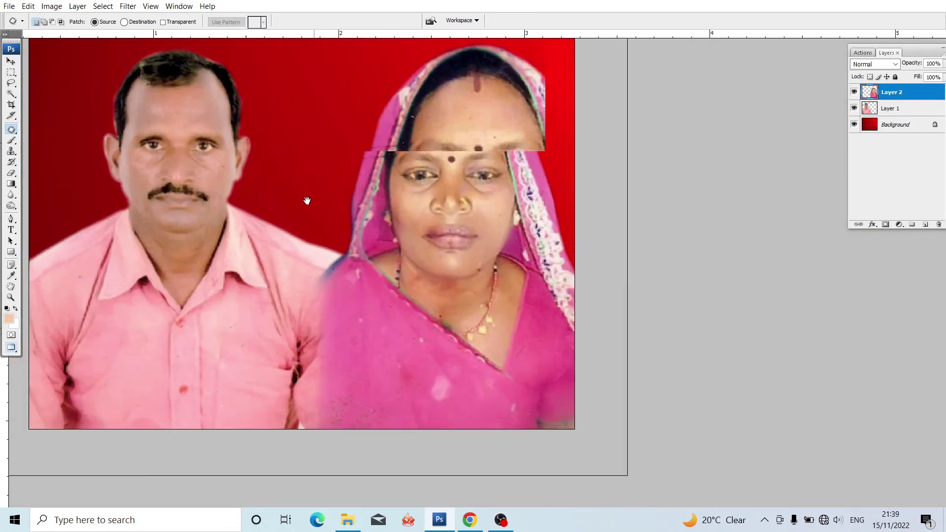
pyautogui.hotkey('ctrl', '+')
pyautogui.hotkey('ctrl', '-')
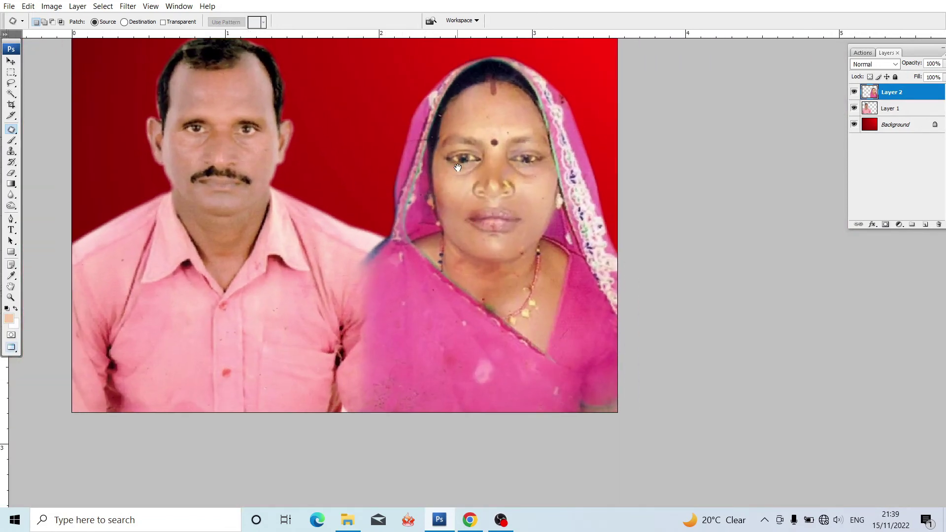
pyautogui.hotkey('ctrl', '+')
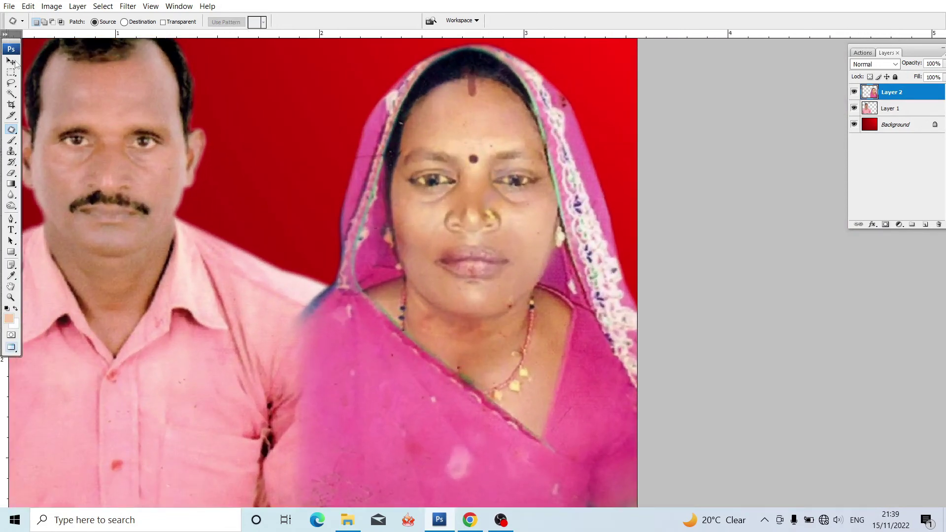
pyautogui.click(15, 61)
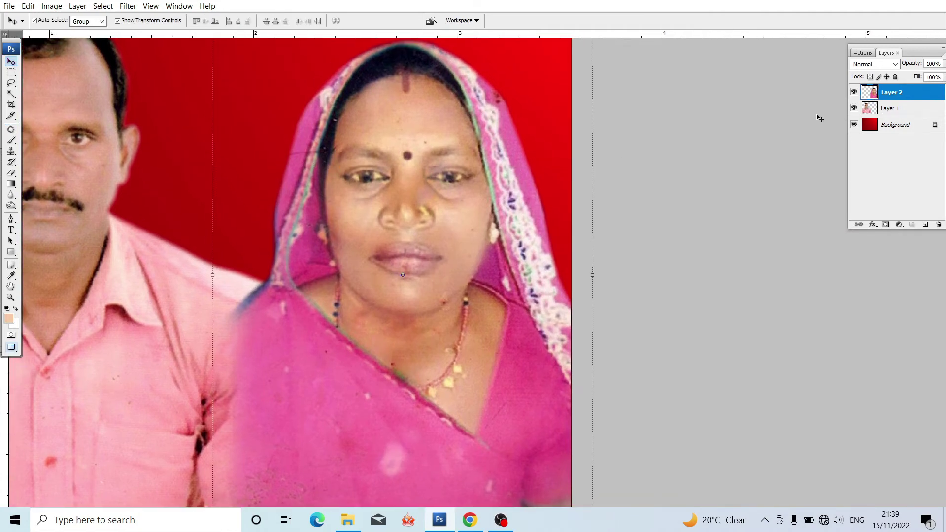
# Step: Apply Imagenomic Portraiture to the woman, masking to a skin tone sampled from her face
pyautogui.click(127, 6)
pyautogui.moveTo(149, 292)
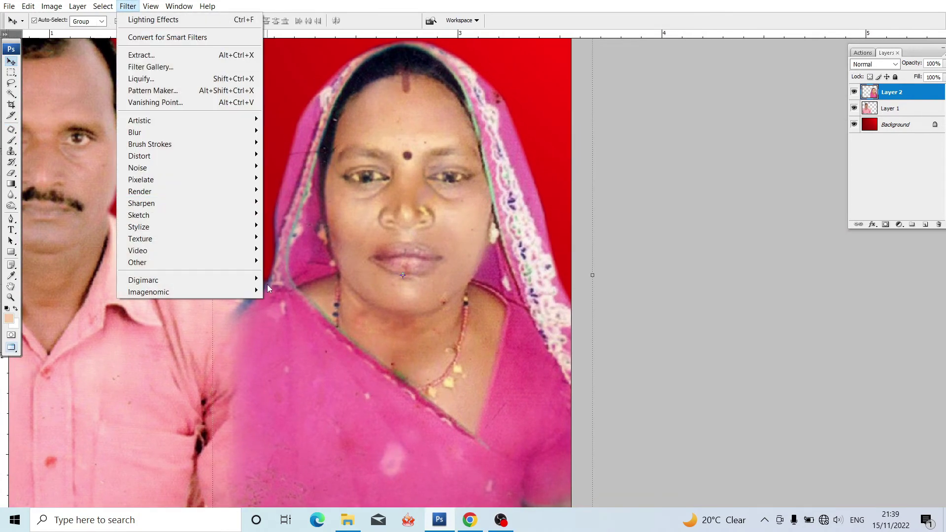
pyautogui.click(276, 290)
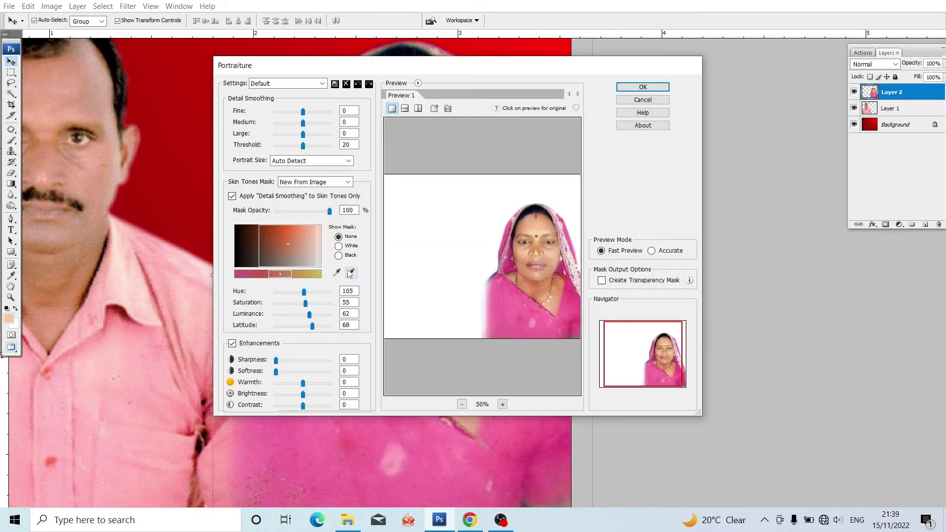
pyautogui.click(351, 273)
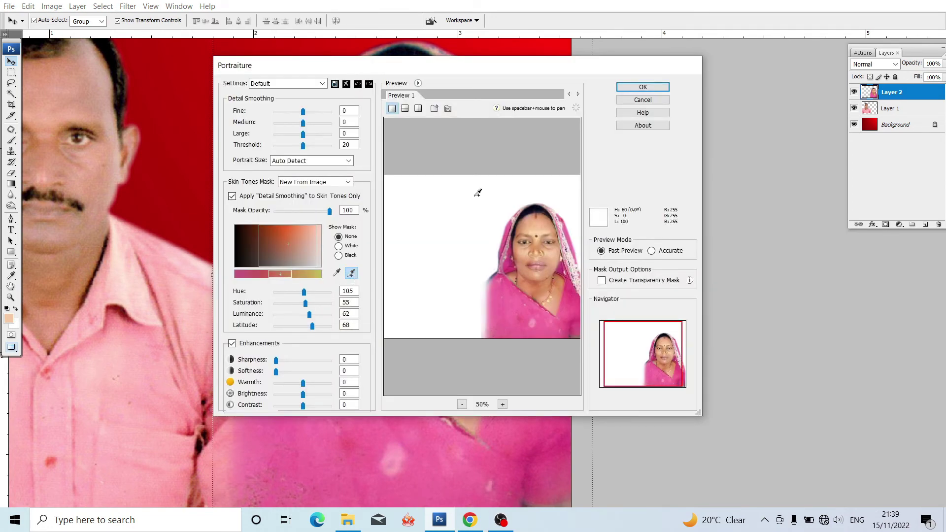
pyautogui.click(528, 222)
pyautogui.click(662, 89)
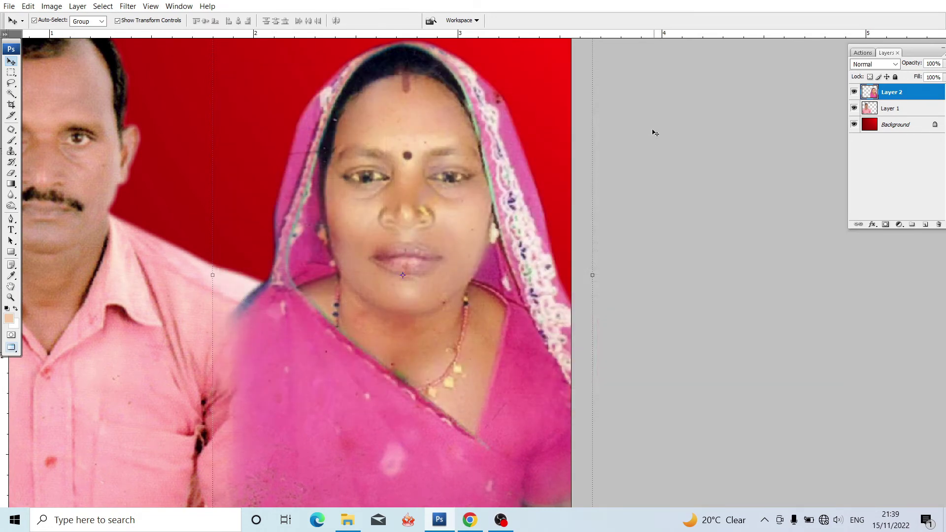
pyautogui.hotkey('ctrl', '-')
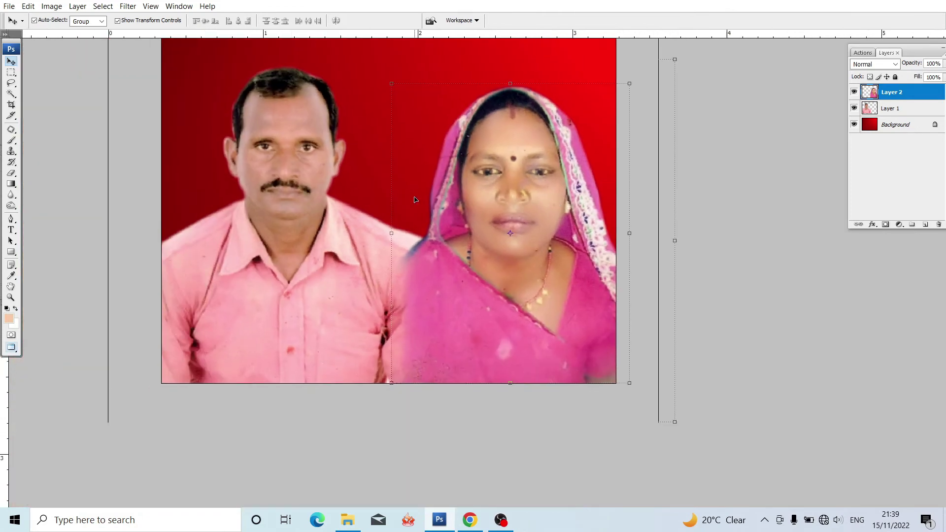
# Step: Outline the stray line across the woman's headscarf with the Patch tool
pyautogui.hotkey('ctrl', '+')
pyautogui.hotkey('ctrl', '+')
pyautogui.hotkey('ctrl', '+')
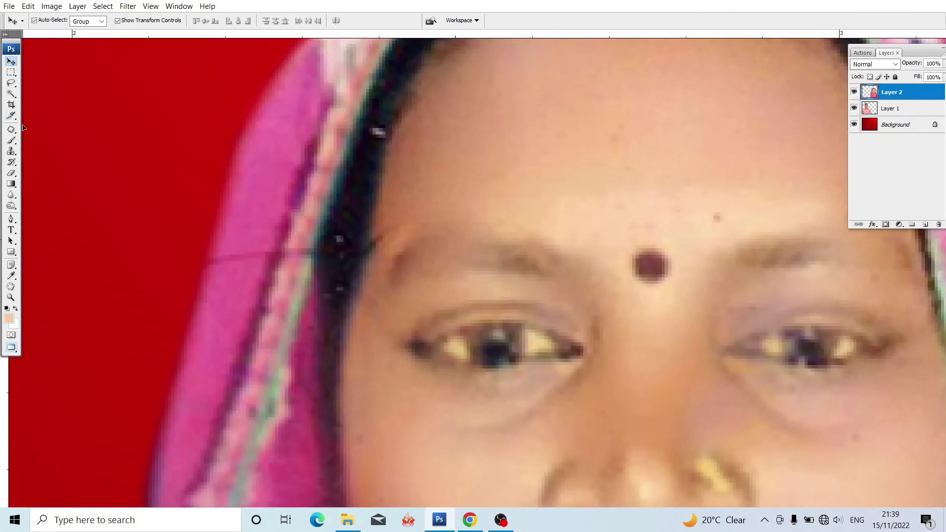
pyautogui.click(11, 130)
pyautogui.hotkey('ctrl', '+')
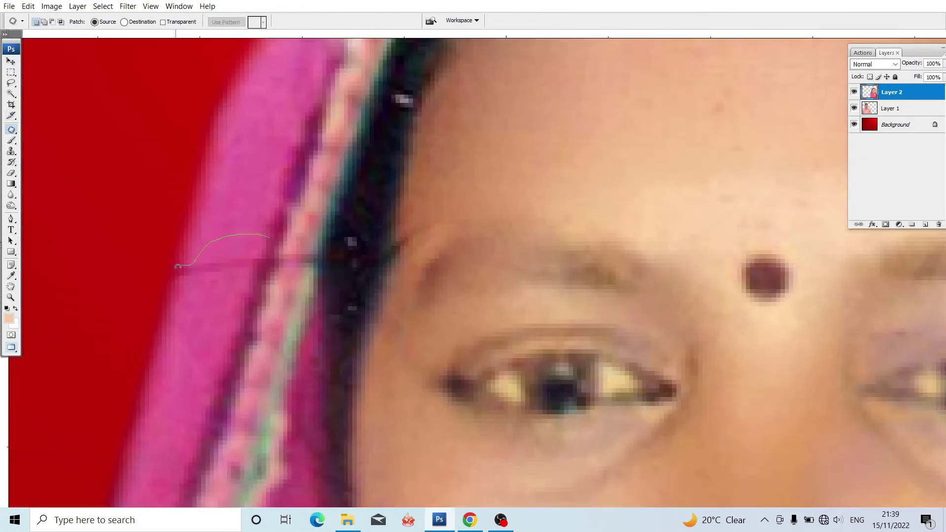
pyautogui.moveTo(347, 259); pyautogui.dragTo(382, 244)
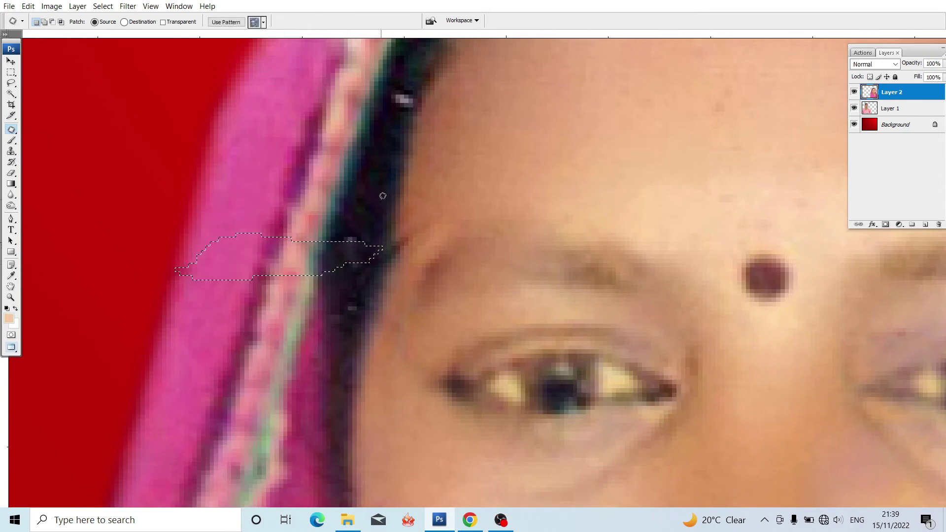
pyautogui.moveTo(374, 122); pyautogui.dragTo(336, 227)
pyautogui.scroll(1, 352, 217)
pyautogui.scroll(-2, 397, 196)
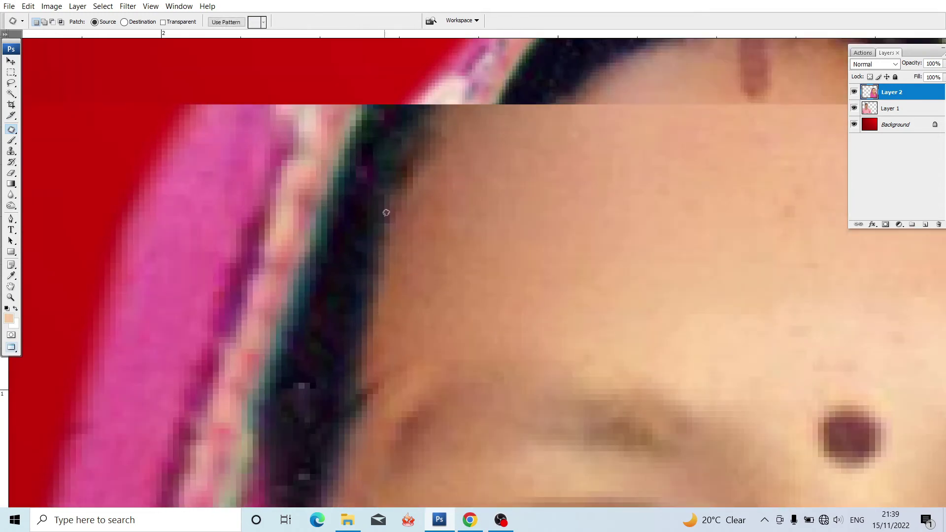
pyautogui.scroll(-2, 387, 211)
pyautogui.scroll(-2, 374, 217)
pyautogui.scroll(-1, 339, 224)
pyautogui.scroll(-2, 339, 225)
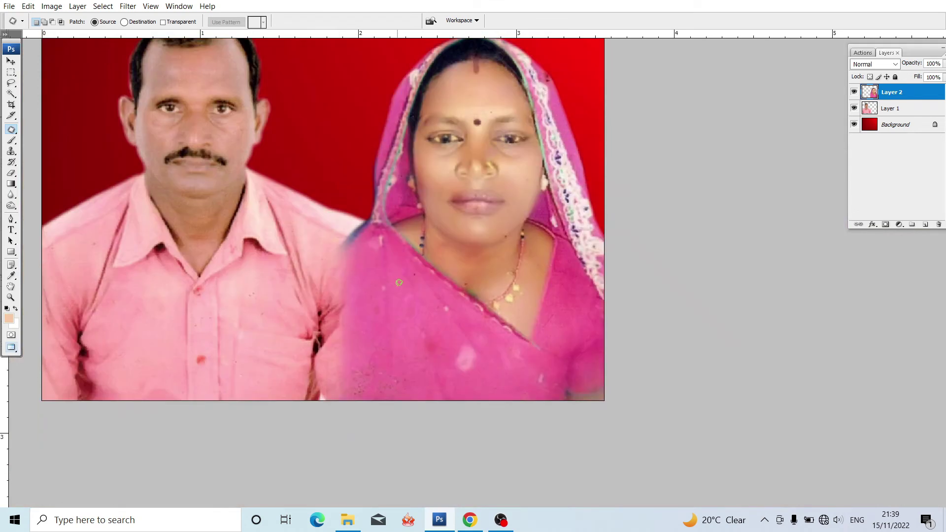
pyautogui.scroll(-1, 360, 250)
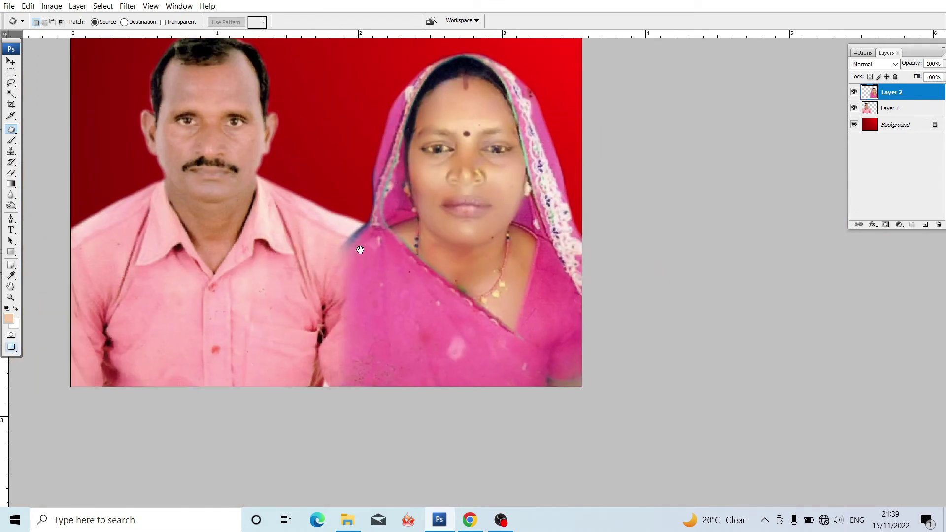
pyautogui.scroll(-1, 360, 250)
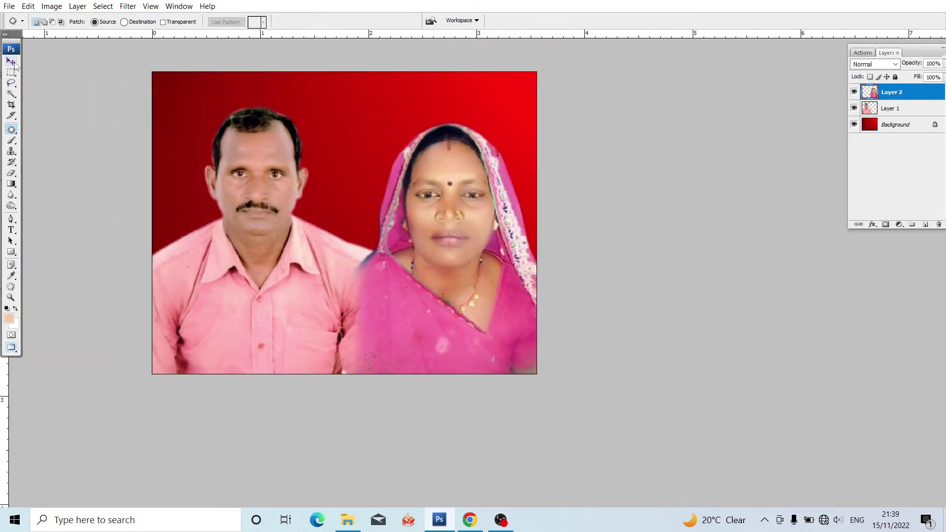
# Step: Select the woman's layer and shift it up so her face lines up
pyautogui.click(11, 62)
pyautogui.scroll(3, 266, 207)
pyautogui.click(242, 127)
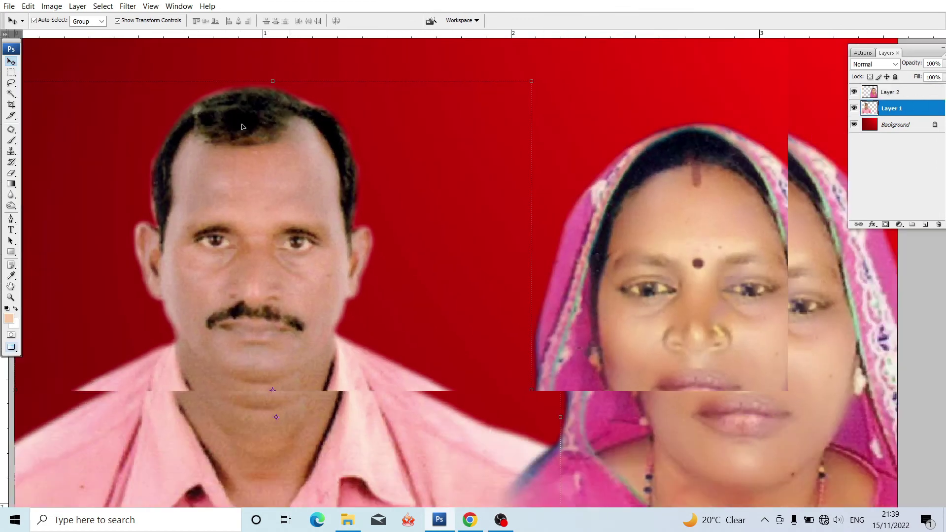
pyautogui.scroll(-3, 378, 258)
pyautogui.click(430, 252)
pyautogui.scroll(1, 430, 253)
pyautogui.scroll(1, 430, 253)
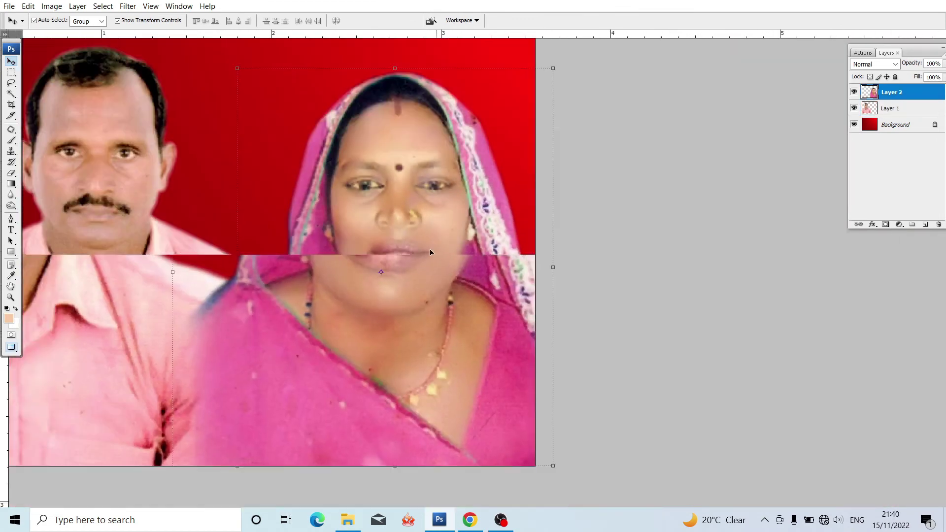
pyautogui.moveTo(430, 252); pyautogui.dragTo(434, 217)
pyautogui.scroll(1, 433, 217)
pyautogui.scroll(1, 433, 217)
pyautogui.scroll(1, 434, 217)
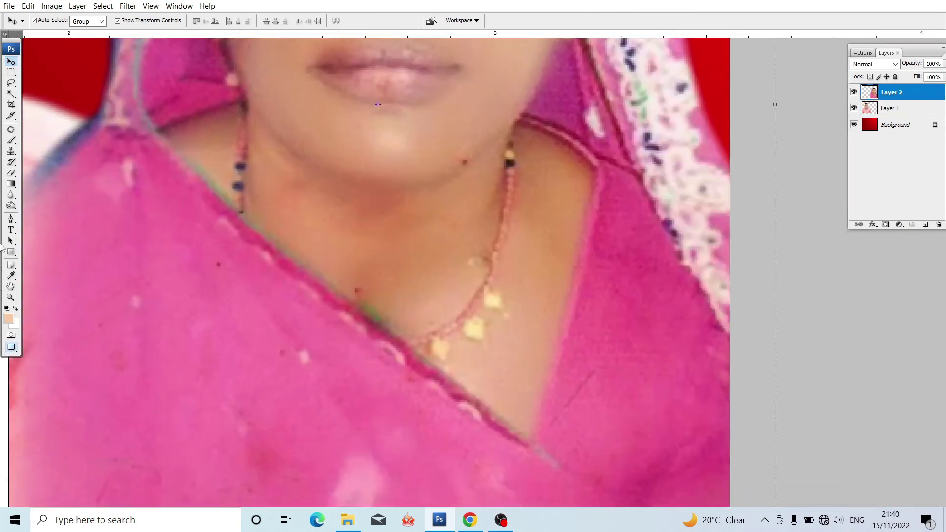
# Step: Enlarge a soft brush to paint skin tone over the neck seam
pyautogui.click(11, 141)
pyautogui.scroll(1, 246, 238)
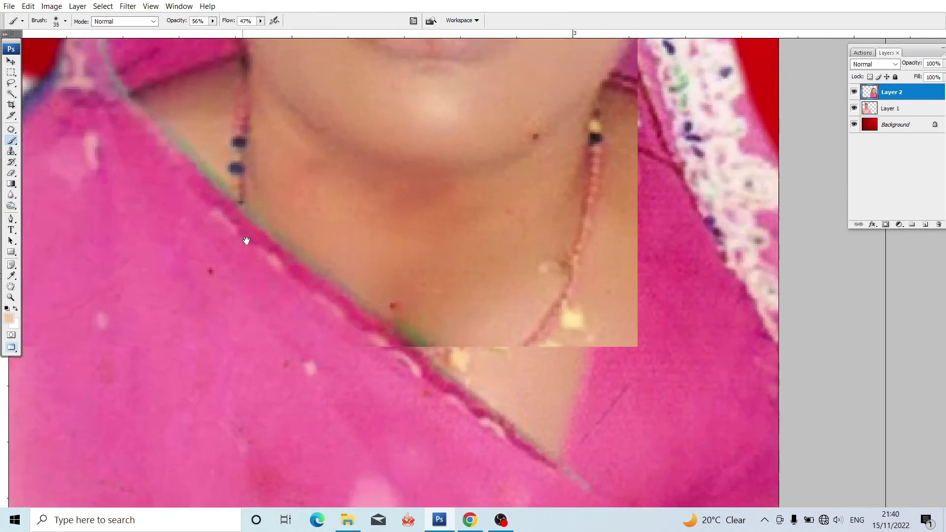
pyautogui.scroll(1, 296, 238)
pyautogui.scroll(1, 297, 239)
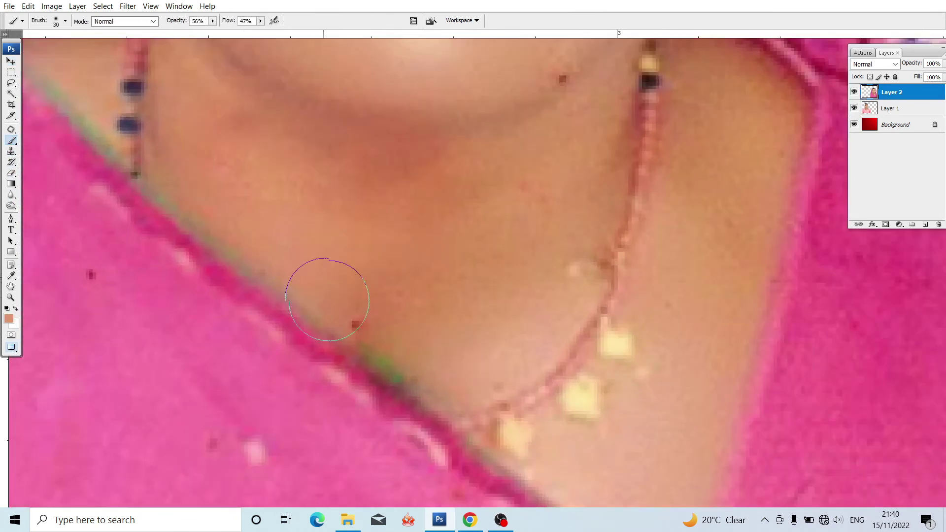
pyautogui.press(']')
pyautogui.scroll(-1, 340, 285)
pyautogui.press(']')
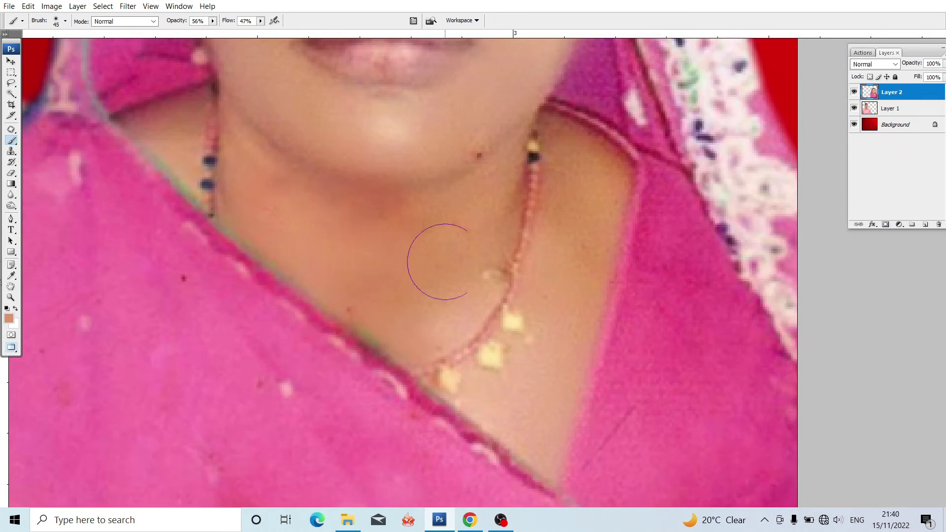
pyautogui.scroll(-3, 440, 257)
pyautogui.scroll(1, 296, 197)
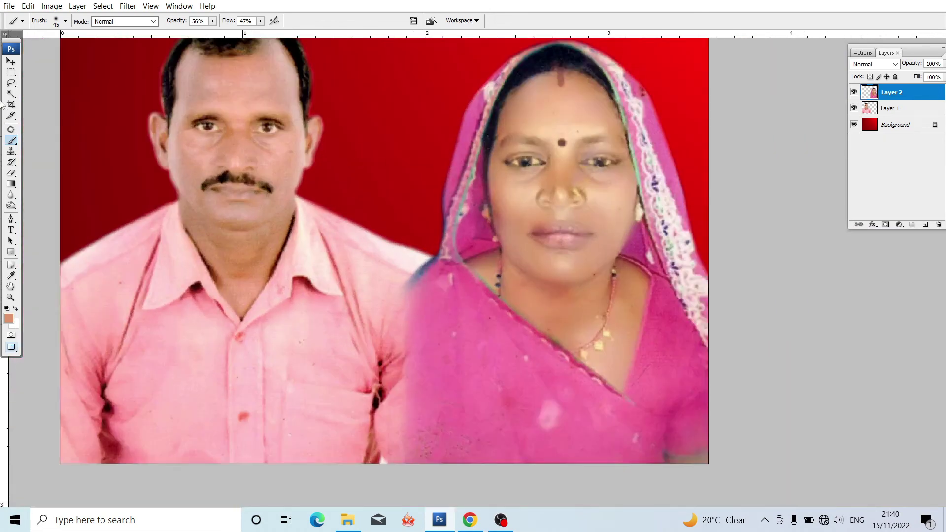
pyautogui.click(11, 62)
# Step: Select the man's layer (Layer 1) and bring the top of his head into view
pyautogui.scroll(2, 221, 168)
pyautogui.click(222, 168)
pyautogui.scroll(2, 305, 217)
pyautogui.scroll(2, 285, 196)
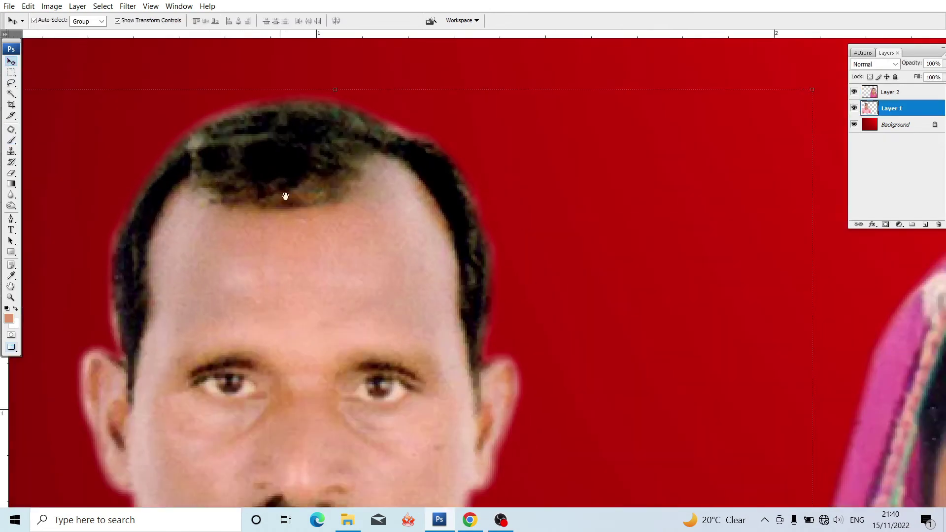
pyautogui.moveTo(285, 196); pyautogui.dragTo(286, 381)
pyautogui.scroll(1, 444, 295)
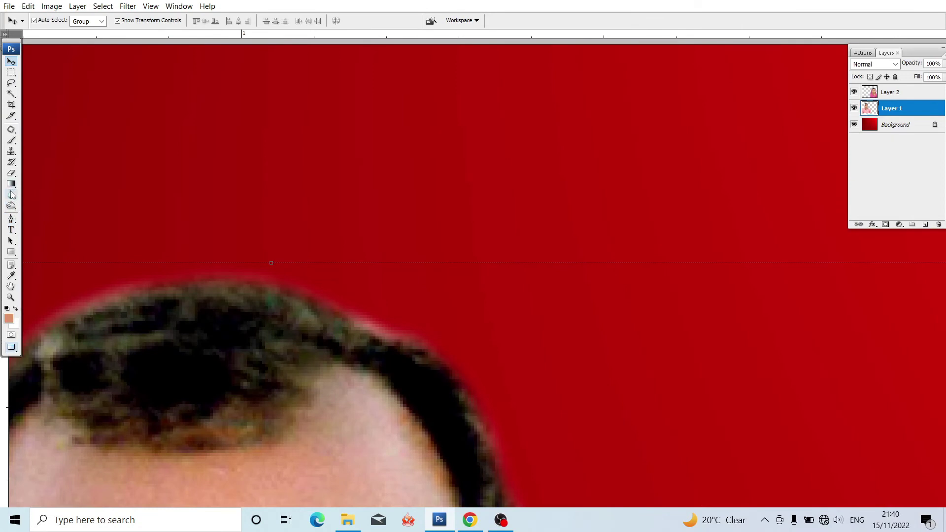
# Step: Burn the man's hair on top and along the left side, resizing the brush as needed
pyautogui.click(11, 206)
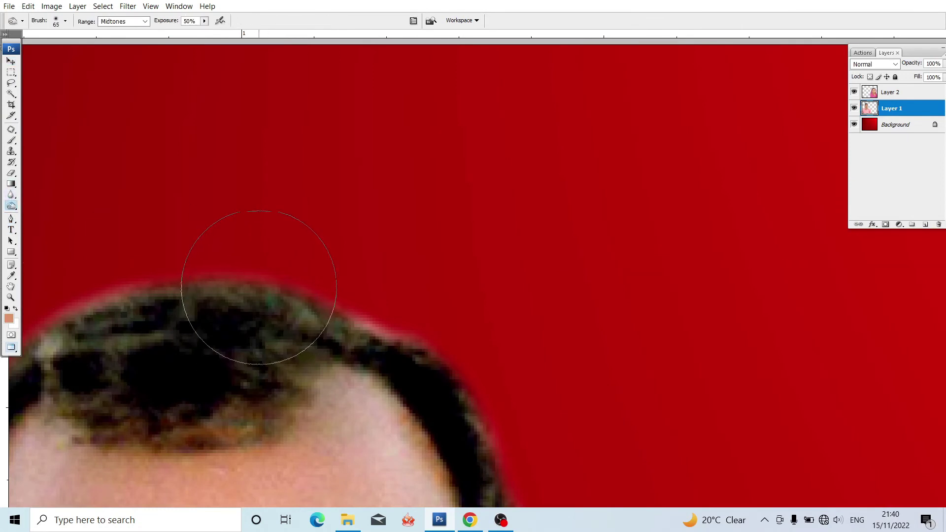
pyautogui.moveTo(176, 265)
pyautogui.mouseDown()
pyautogui.moveTo(461, 364)
pyautogui.moveTo(290, 333)
pyautogui.mouseUp()
pyautogui.press('[')
pyautogui.press('[')
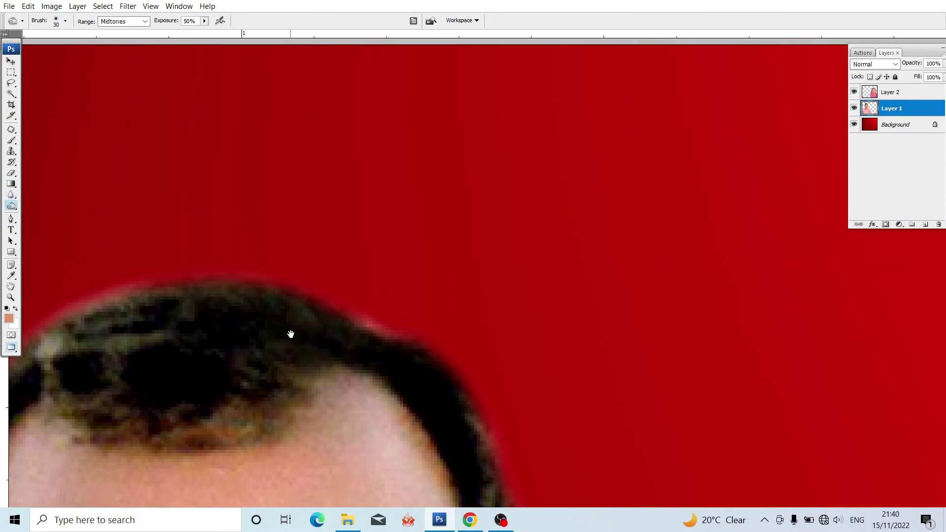
pyautogui.scroll(-2, 290, 296)
pyautogui.hscroll(-2, 290, 295)
pyautogui.moveTo(182, 249)
pyautogui.mouseDown()
pyautogui.moveTo(89, 317)
pyautogui.moveTo(197, 180)
pyautogui.moveTo(120, 274)
pyautogui.moveTo(112, 437)
pyautogui.moveTo(354, 159)
pyautogui.moveTo(613, 123)
pyautogui.moveTo(725, 374)
pyautogui.mouseUp()
pyautogui.press(']')
pyautogui.scroll(-1, 251, 163)
pyautogui.hotkey('ctrl', '-')
pyautogui.hotkey('ctrl', '-')
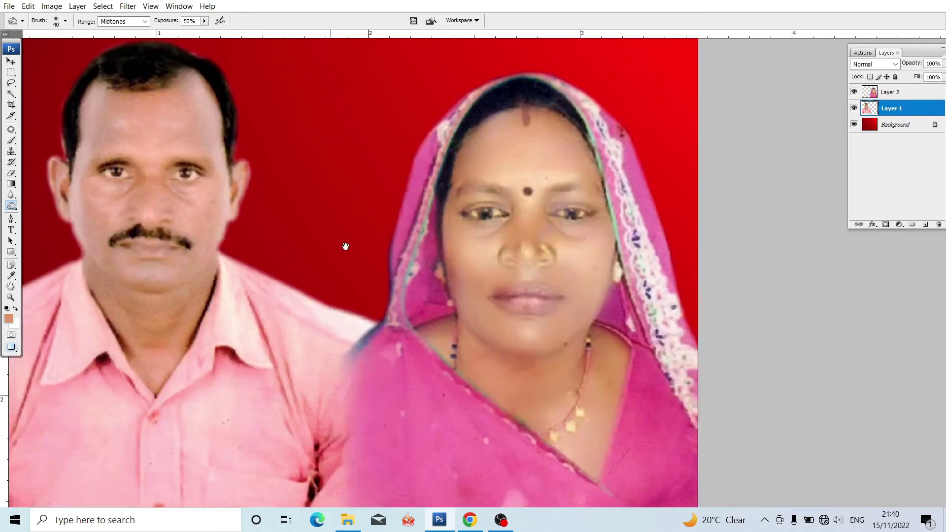
pyautogui.hotkey('ctrl', '-')
pyautogui.hotkey('ctrl', '-')
# Step: Merge the man's and woman's layers (Layer 1 and Layer 2) into a single layer
pyautogui.click(14, 62)
pyautogui.hotkey('ctrl', '-')
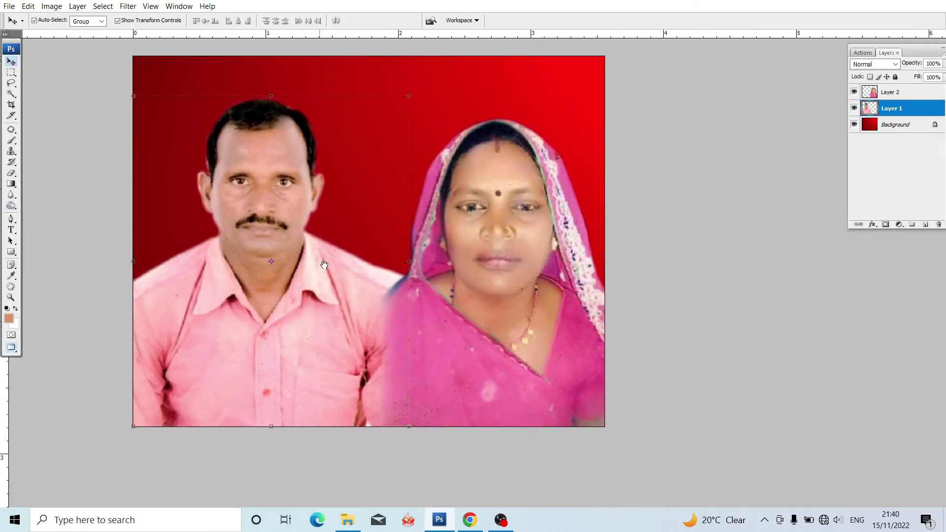
pyautogui.click(486, 280)
pyautogui.click(267, 274)
pyautogui.click(405, 282)
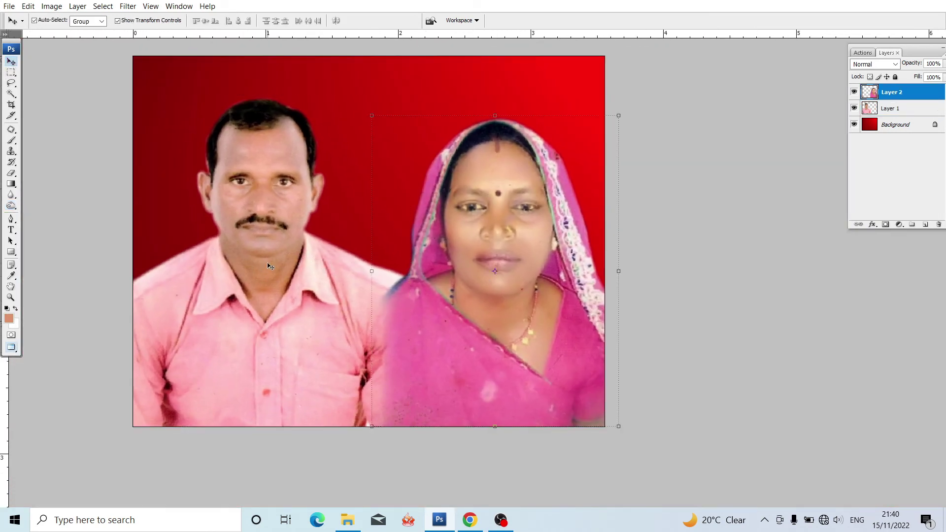
pyautogui.keyDown('shift'); pyautogui.click(890, 109); pyautogui.keyUp('shift')
pyautogui.rightClick(892, 109)
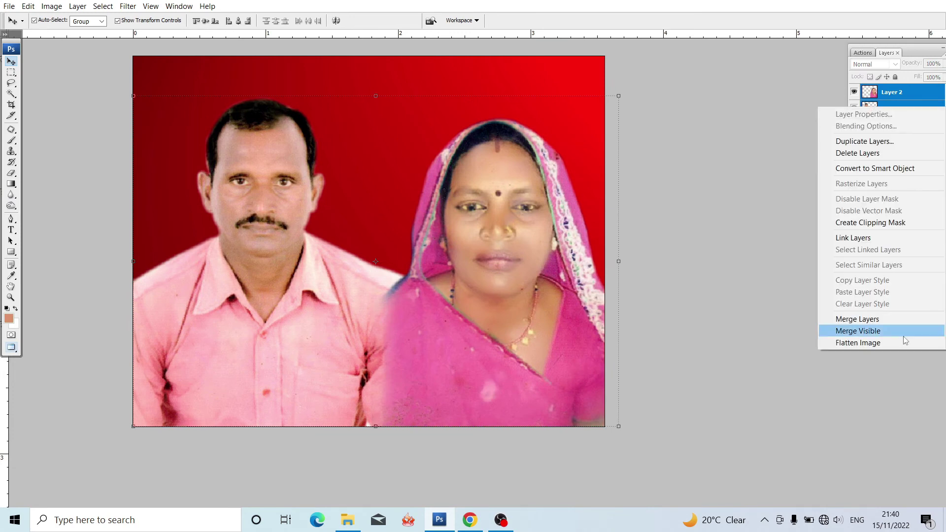
pyautogui.click(870, 318)
# Step: Apply Imagenomic Portraiture skin smoothing to the merged photo, sampling extra skin tone
pyautogui.scroll(1, 522, 197)
pyautogui.scroll(1, 522, 198)
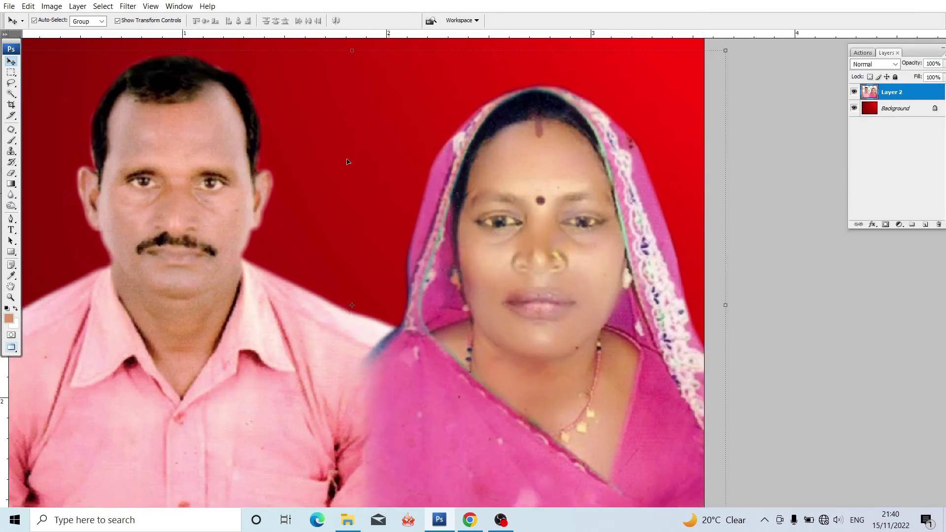
pyautogui.click(128, 6)
pyautogui.moveTo(149, 291)
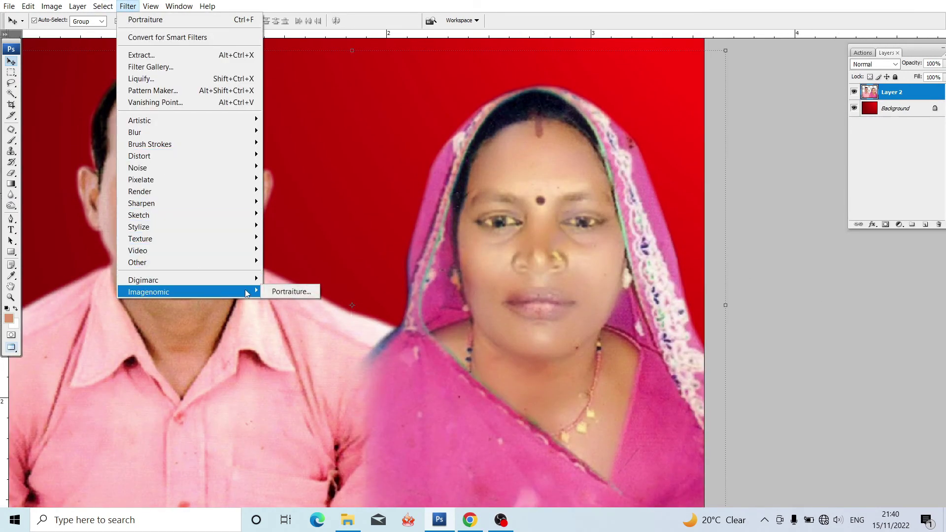
pyautogui.click(283, 292)
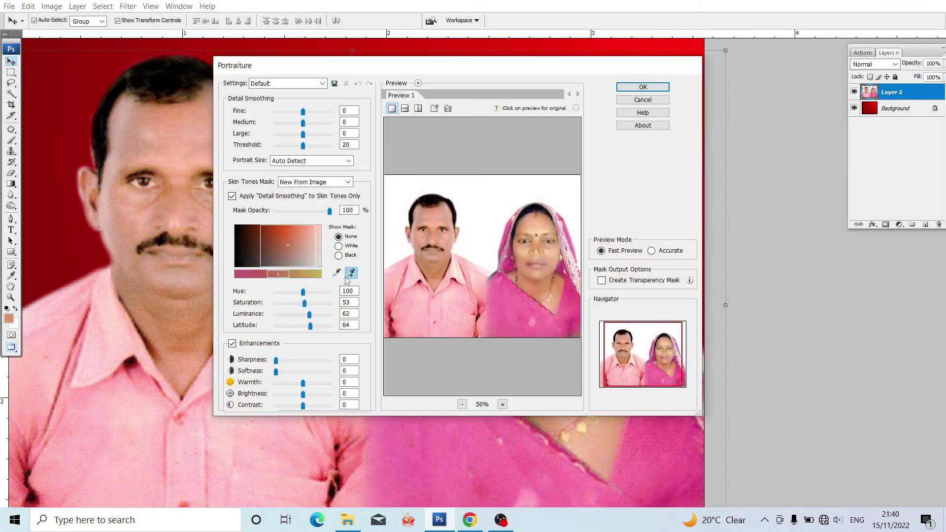
pyautogui.click(433, 225)
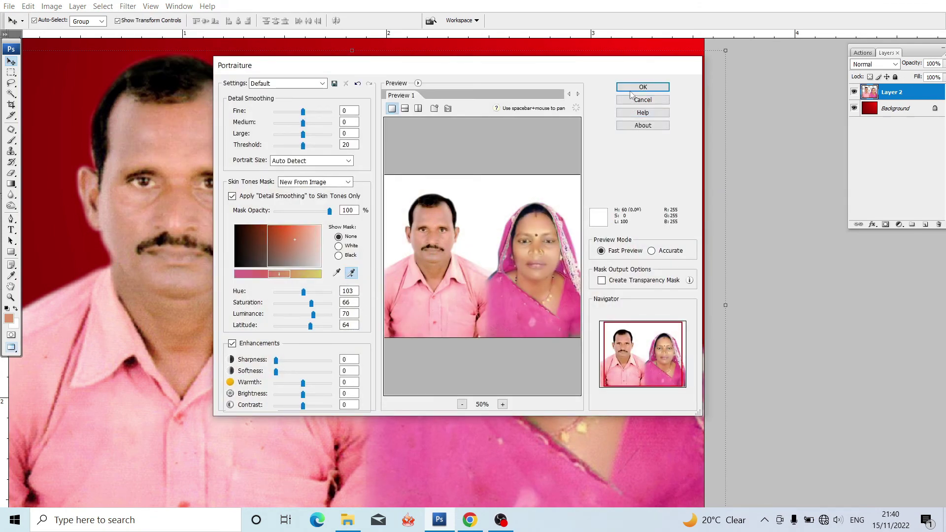
pyautogui.click(632, 89)
pyautogui.scroll(-2, 631, 89)
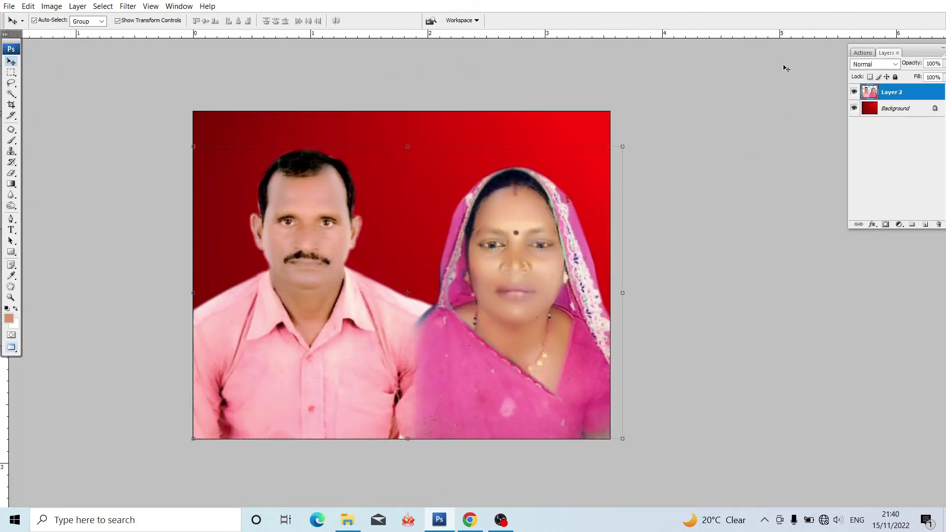
# Step: Run the Brightness + Contrast action from the Actions list and confirm it
pyautogui.click(864, 53)
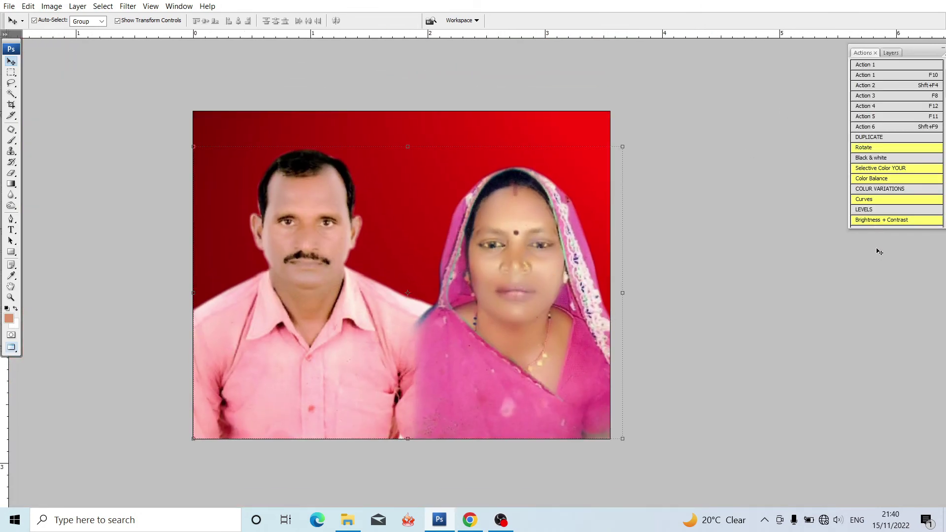
pyautogui.click(876, 222)
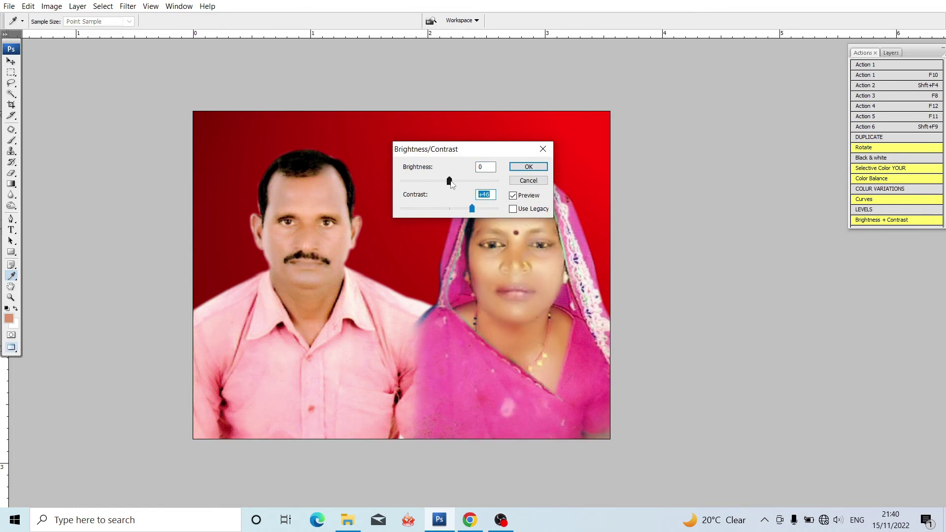
pyautogui.press('Return')
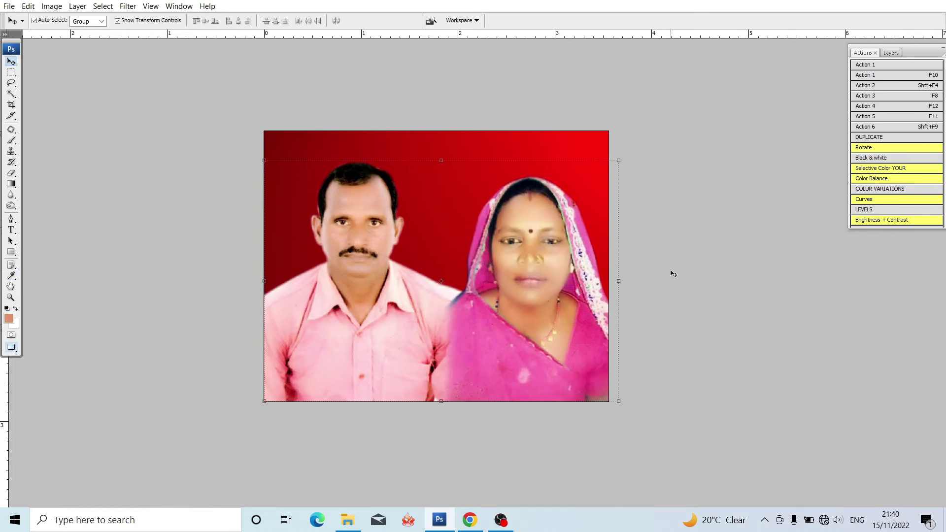
# Step: Enlarge the merged photo to about 103% and nudge it slightly down on the canvas
pyautogui.moveTo(264, 161); pyautogui.dragTo(253, 154)
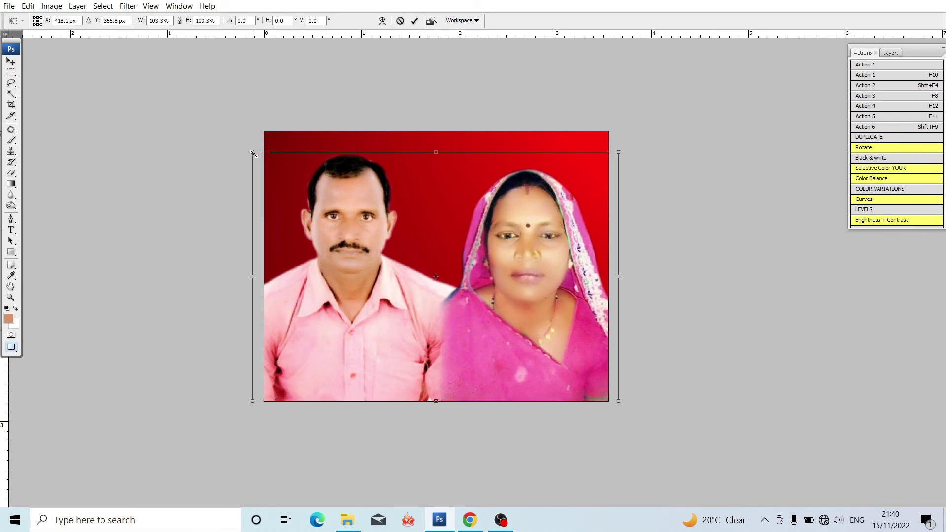
pyautogui.press('Return')
pyautogui.moveTo(319, 192); pyautogui.dragTo(321, 201)
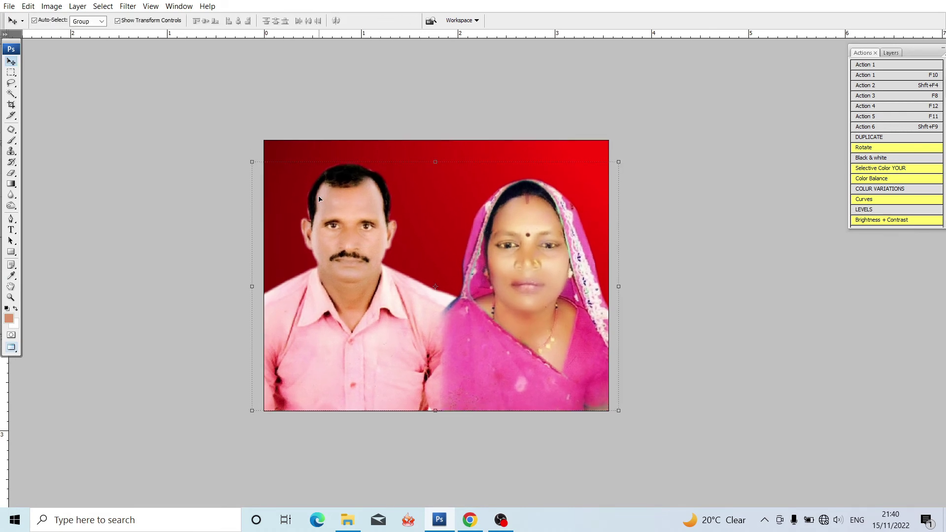
pyautogui.scroll(-1, 320, 200)
pyautogui.scroll(1, 321, 200)
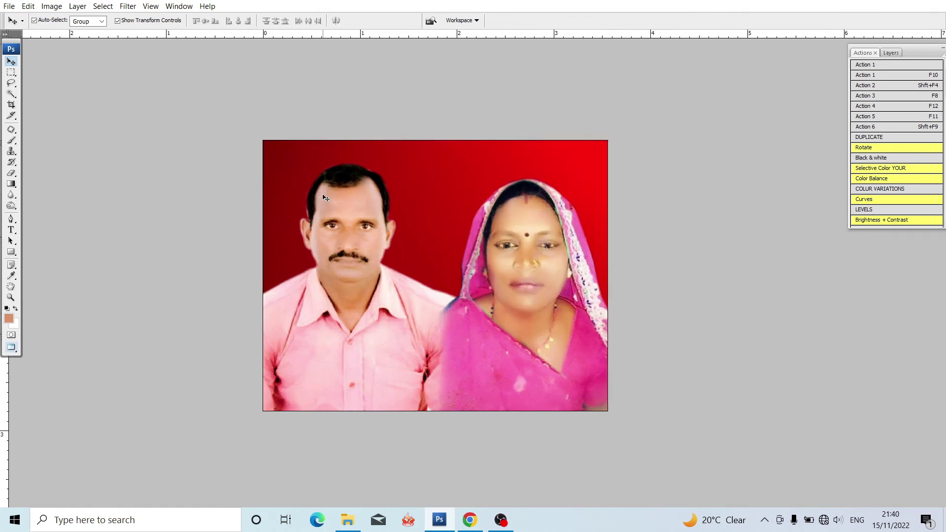
pyautogui.scroll(1, 324, 198)
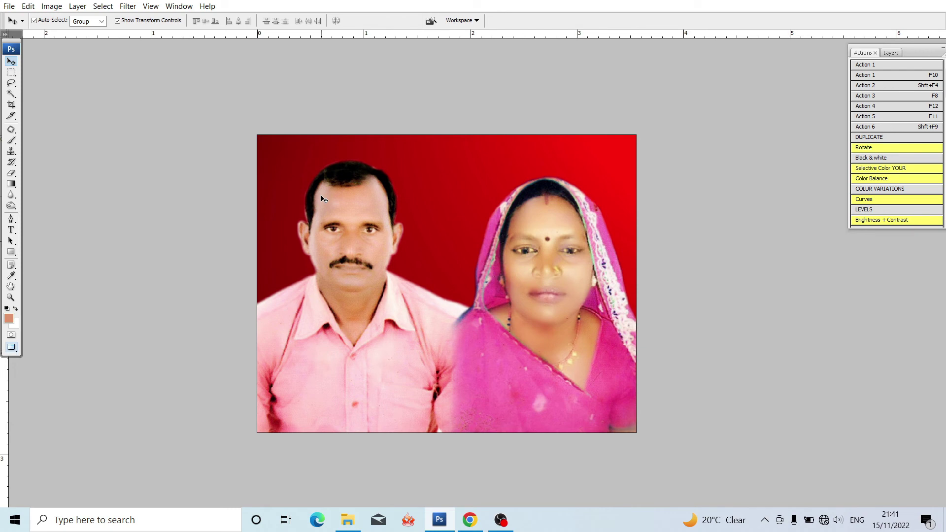
pyautogui.scroll(-1, 354, 163)
pyautogui.scroll(1, 354, 164)
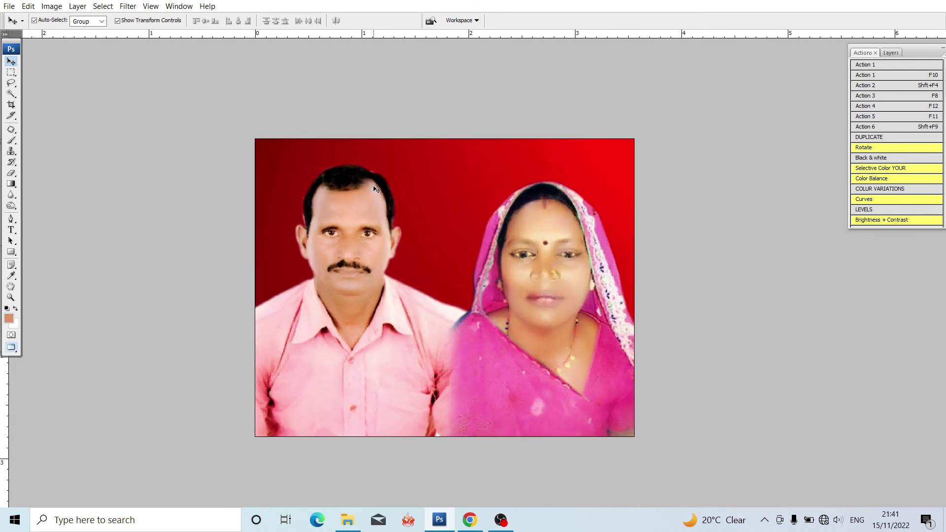
pyautogui.press('f')
pyautogui.scroll(-1, 377, 189)
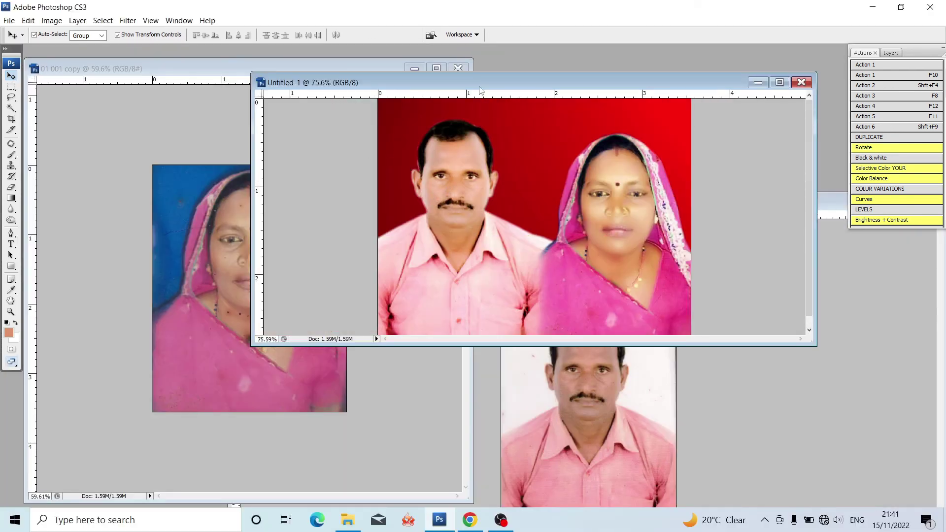
# Step: Close 01 001.jpg and 01 001 copy without saving, leaving only the couple photo
pyautogui.moveTo(493, 83); pyautogui.dragTo(318, 140)
pyautogui.click(781, 305)
pyautogui.hotkey('ctrl', 'w')
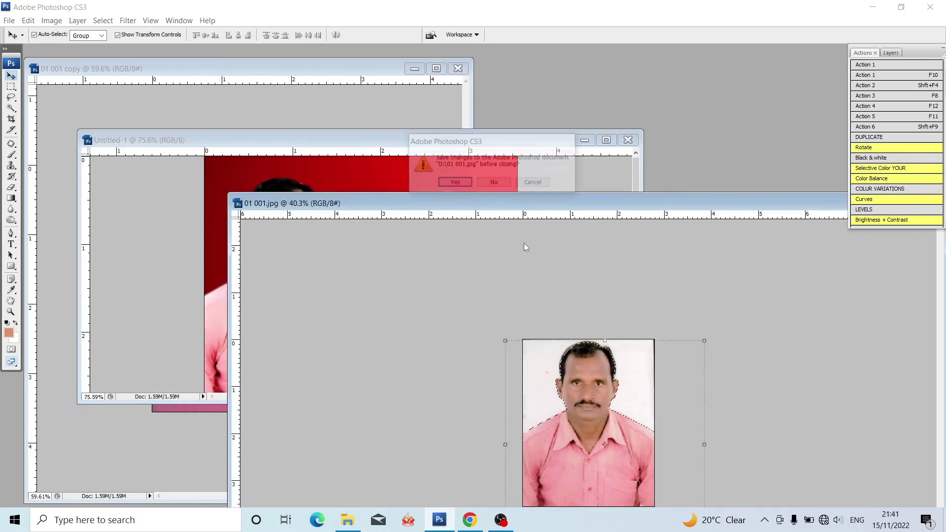
pyautogui.click(485, 180)
pyautogui.moveTo(483, 143); pyautogui.dragTo(656, 142)
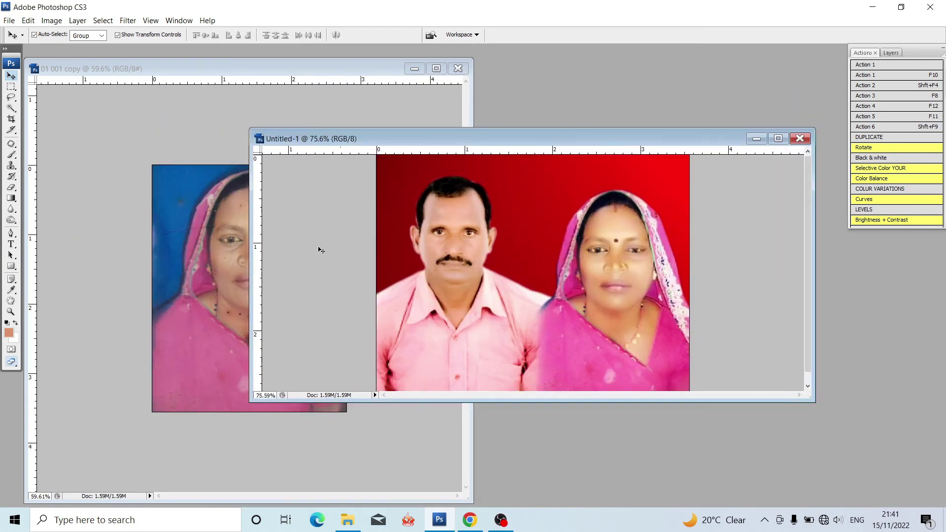
pyautogui.click(246, 295)
pyautogui.hotkey('ctrl', 'w')
pyautogui.click(490, 183)
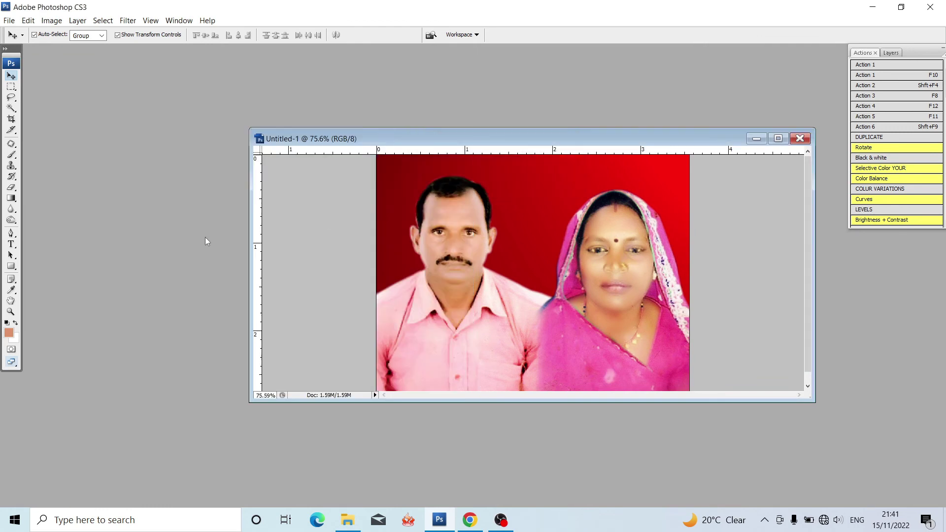
# Step: Save a copy of the couple photo as JPEG '011' on Local Disk (D:)
pyautogui.hotkey('ctrl', 'alt', 's')
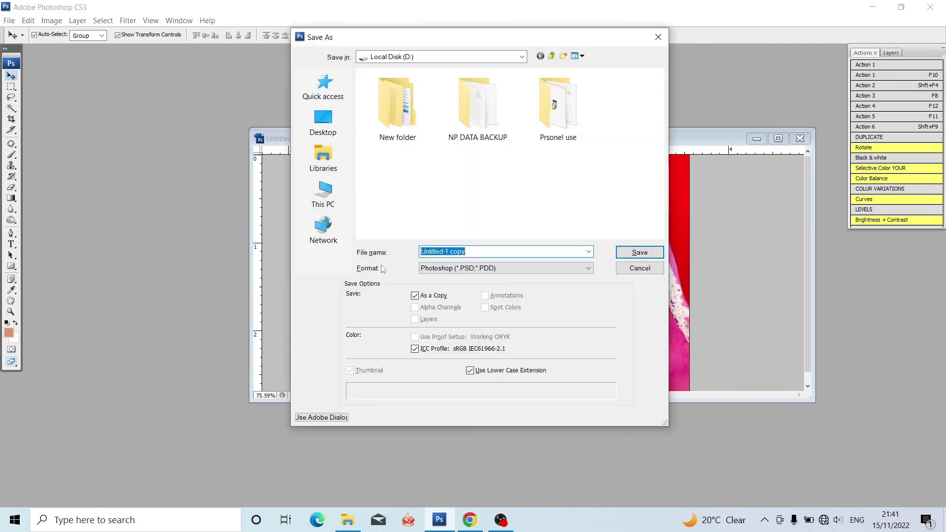
pyautogui.click(323, 194)
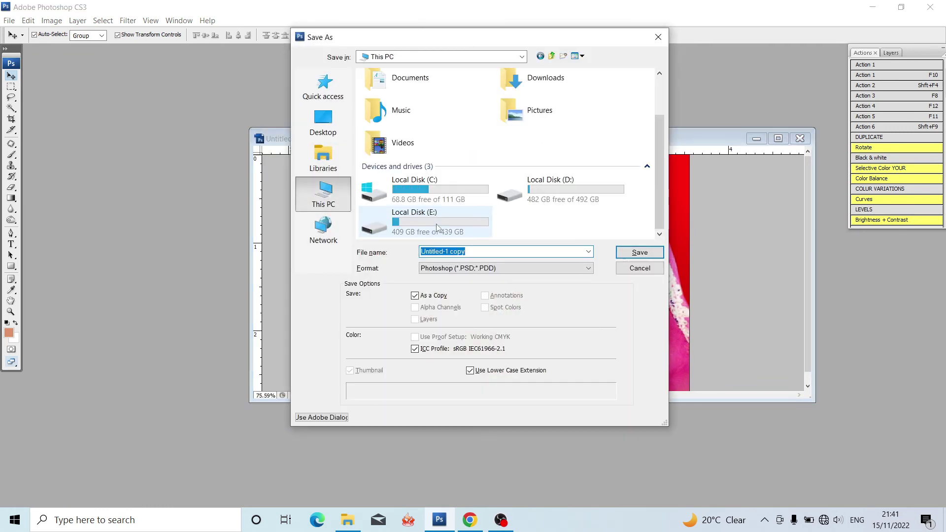
pyautogui.doubleClick(542, 195)
pyautogui.click(476, 251)
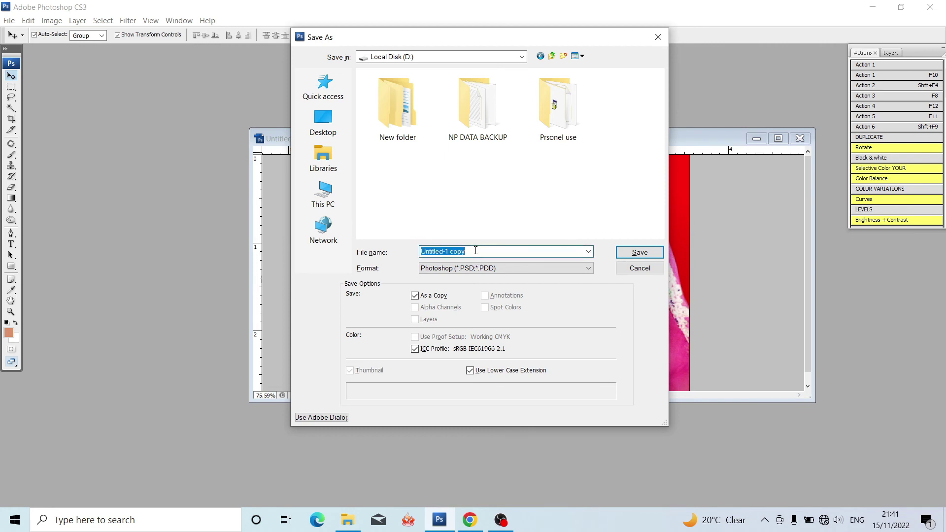
pyautogui.write('01')
pyautogui.write('1')
pyautogui.click(589, 268)
pyautogui.click(503, 325)
pyautogui.press('Return')
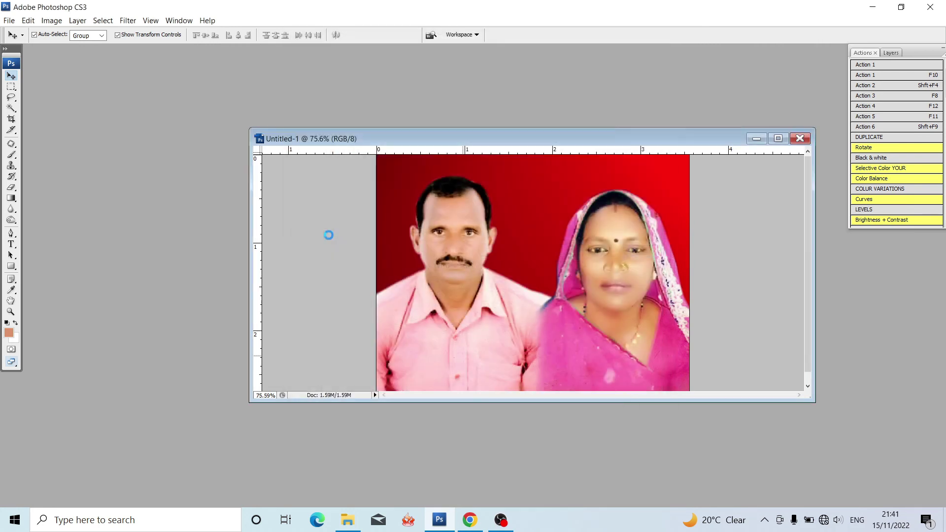
pyautogui.press('Return')
pyautogui.scroll(-1, 376, 159)
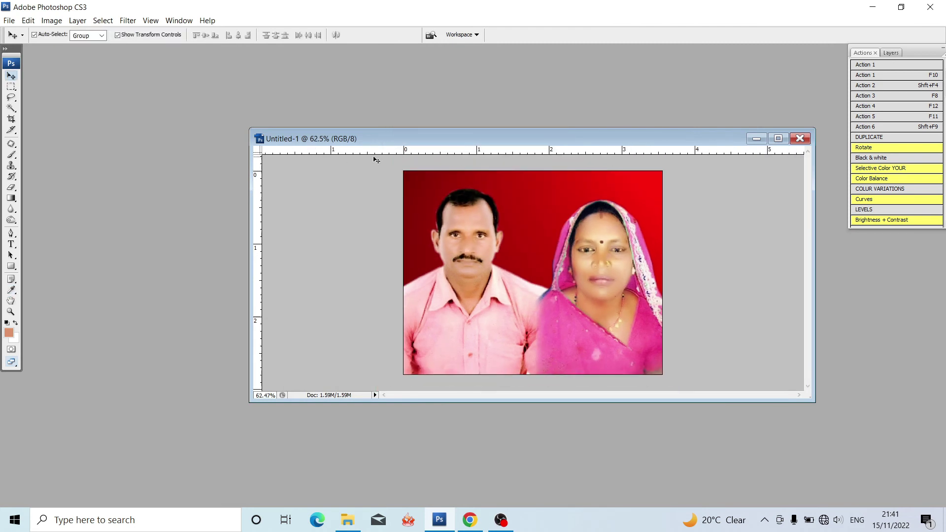
# Step: Stroke the whole image with a black border and rotate it to portrait
pyautogui.hotkey('ctrl', 'a')
pyautogui.click(28, 20)
pyautogui.click(42, 211)
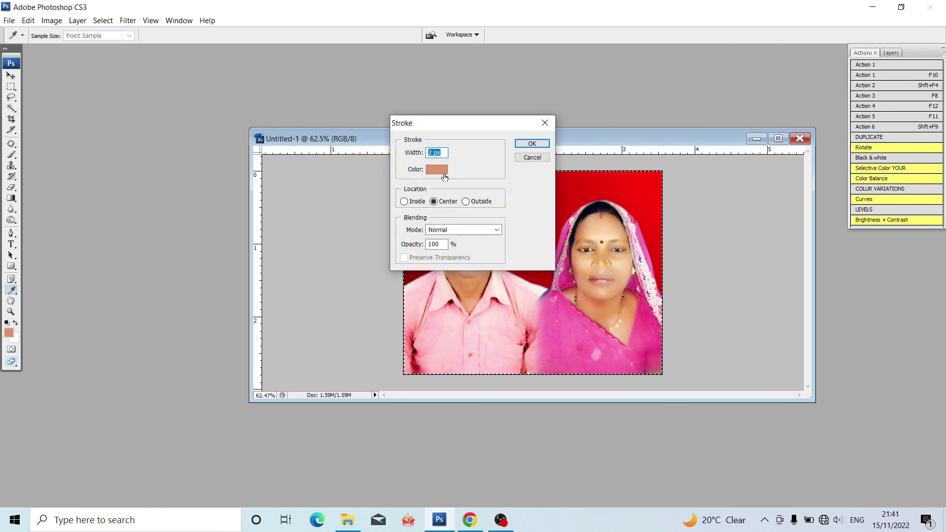
pyautogui.click(437, 170)
pyautogui.click(422, 285)
pyautogui.click(567, 132)
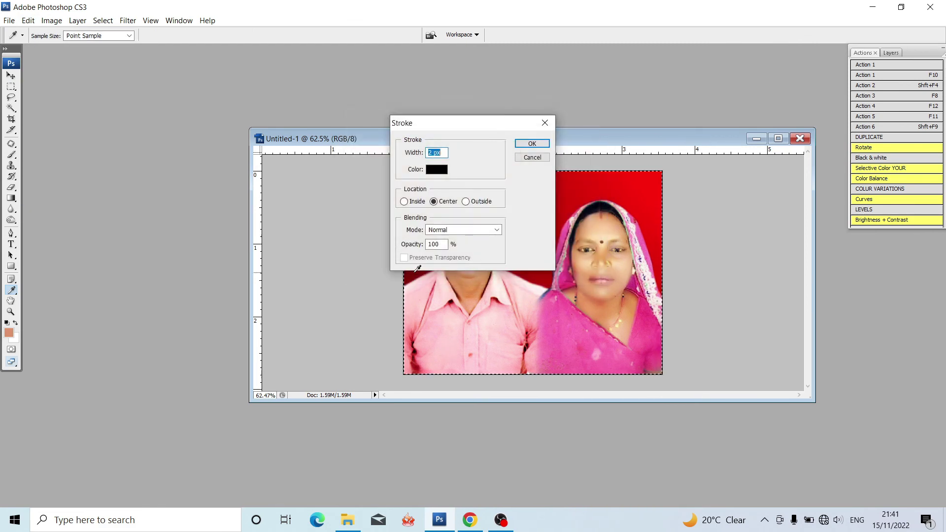
pyautogui.click(533, 143)
pyautogui.press('v')
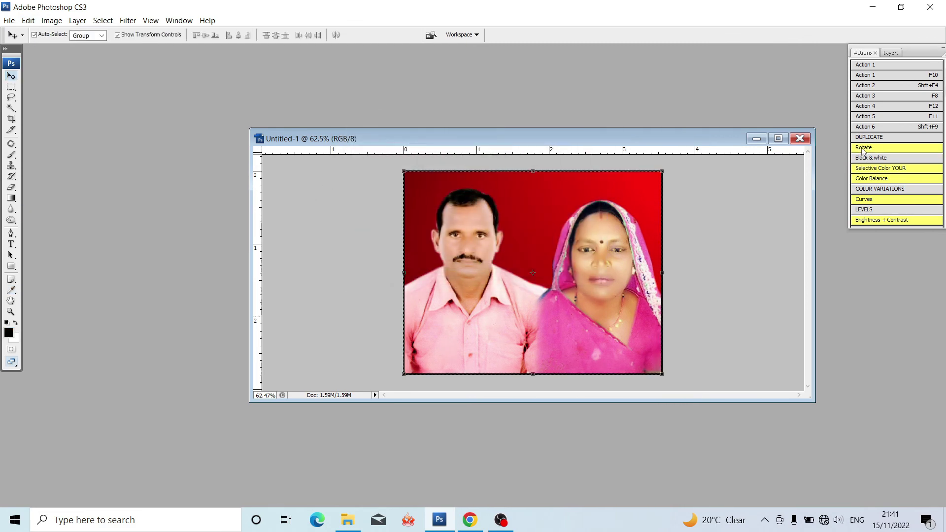
pyautogui.click(867, 148)
# Step: Create a new blank document and drag a single copy of the couple photo onto it
pyautogui.hotkey('ctrl', 'n')
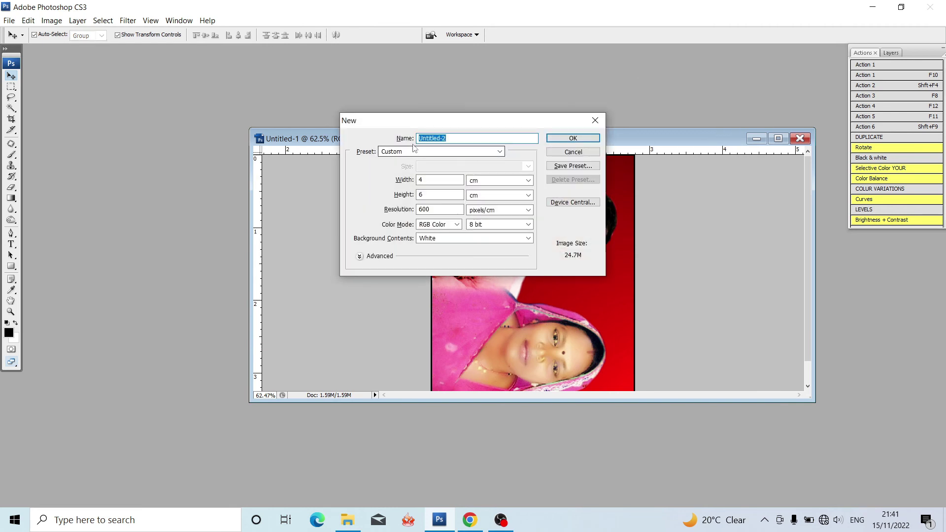
pyautogui.click(411, 153)
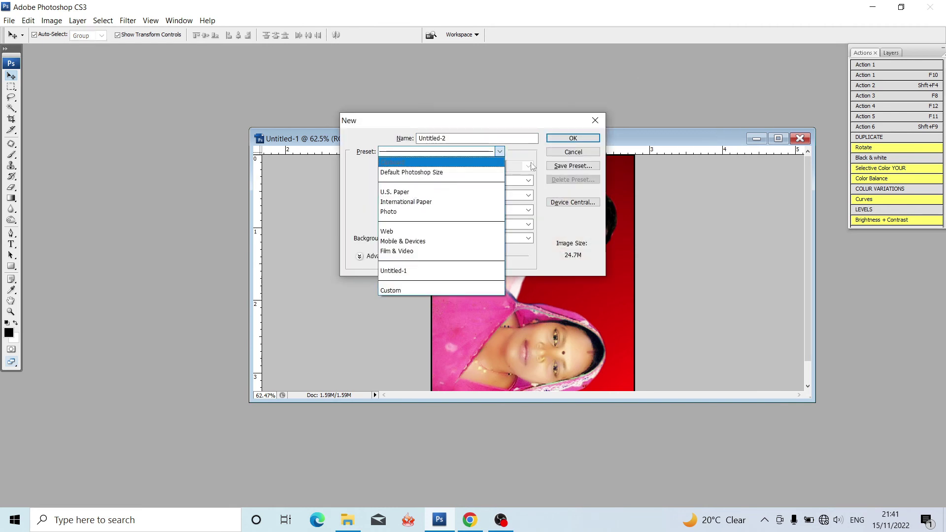
pyautogui.click(500, 151)
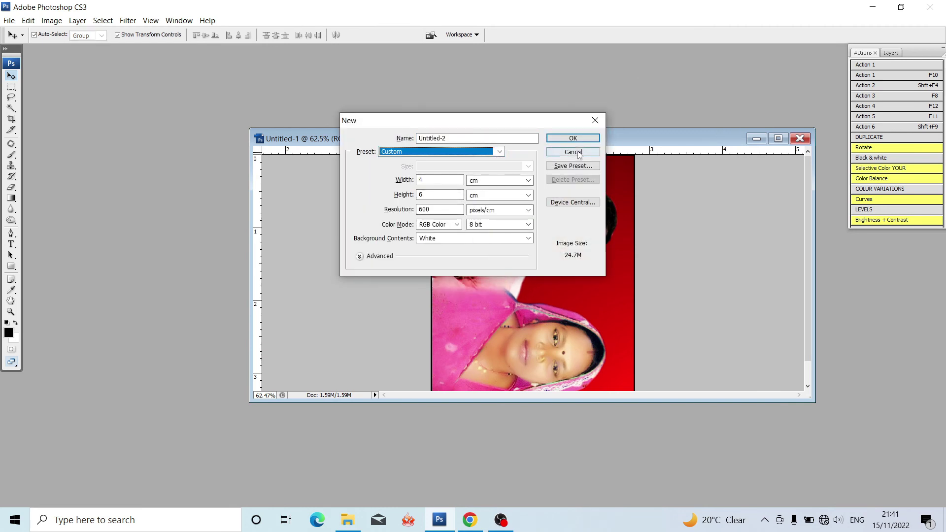
pyautogui.click(552, 143)
pyautogui.click(576, 139)
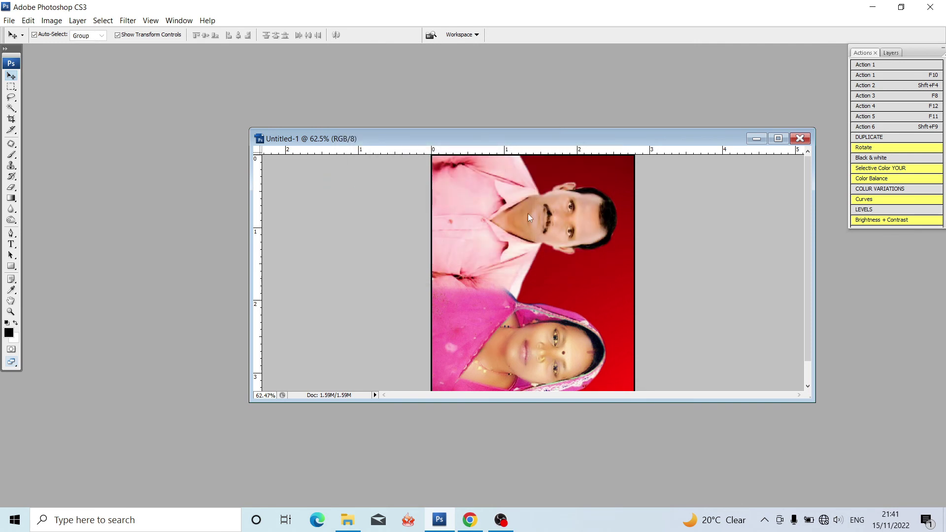
pyautogui.moveTo(529, 217); pyautogui.dragTo(105, 157)
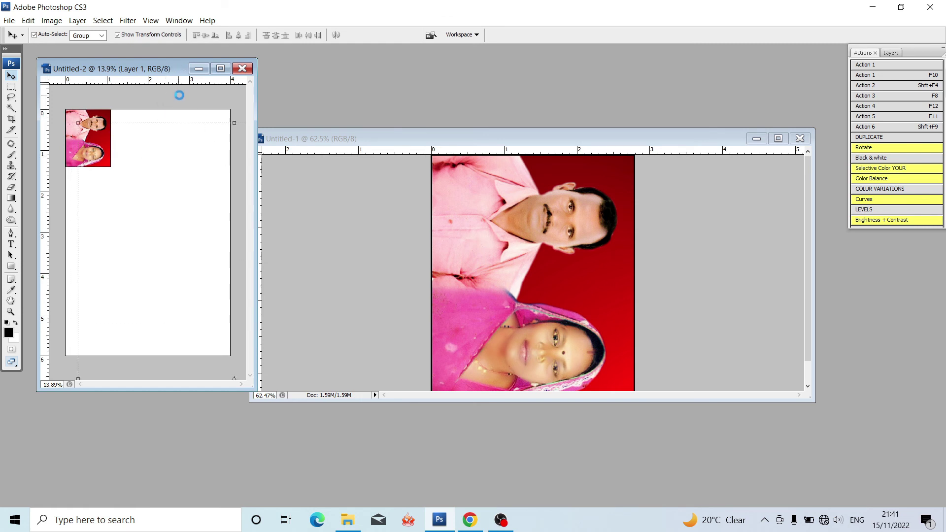
pyautogui.press('F10')
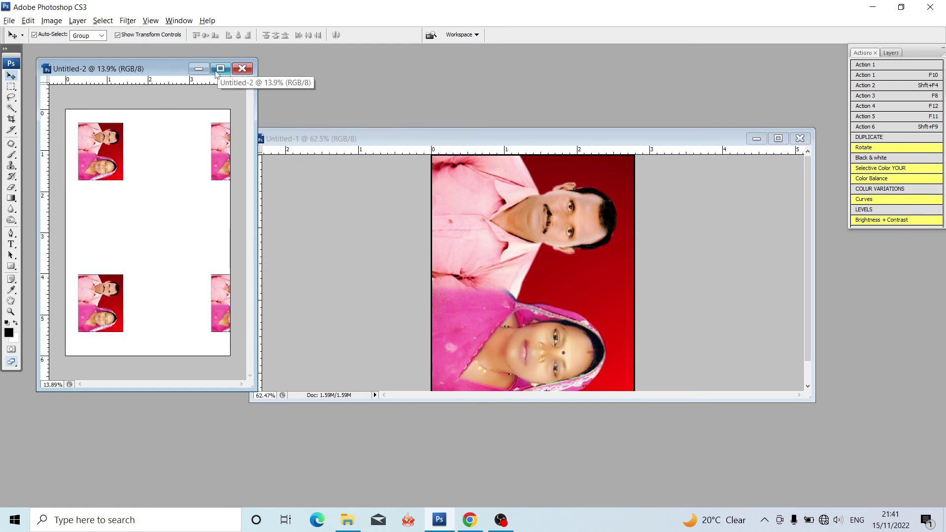
pyautogui.press('F10')
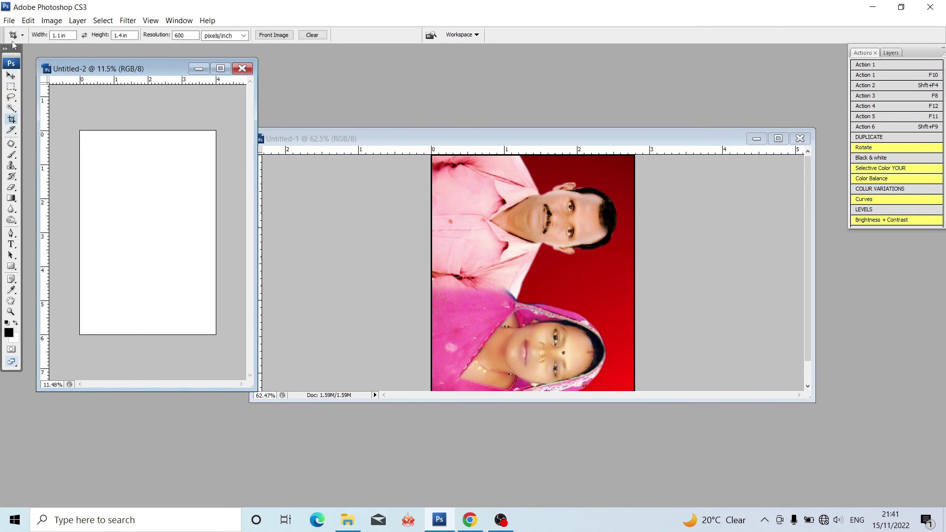
# Step: Resize the new sheet to 4×6 inches in Image Size
pyautogui.rightClick(88, 71)
pyautogui.click(182, 86)
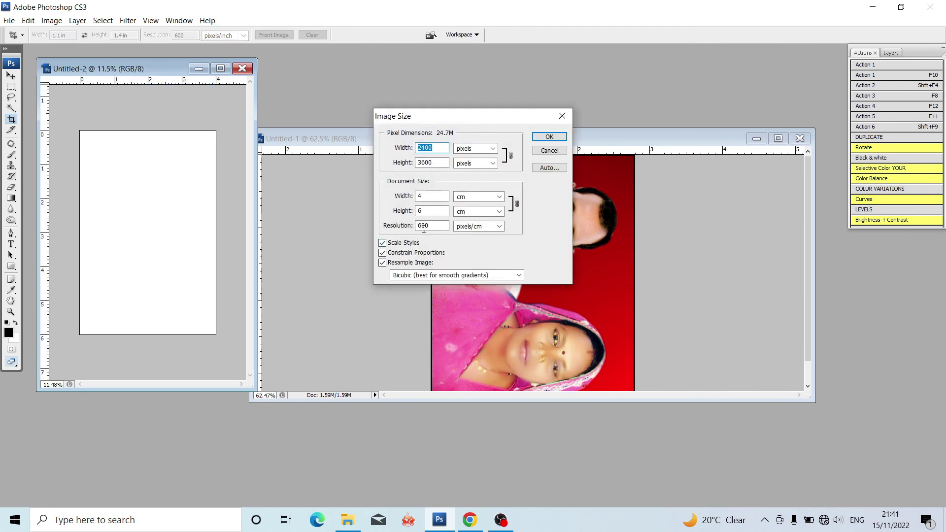
pyautogui.click(477, 197)
pyautogui.click(478, 216)
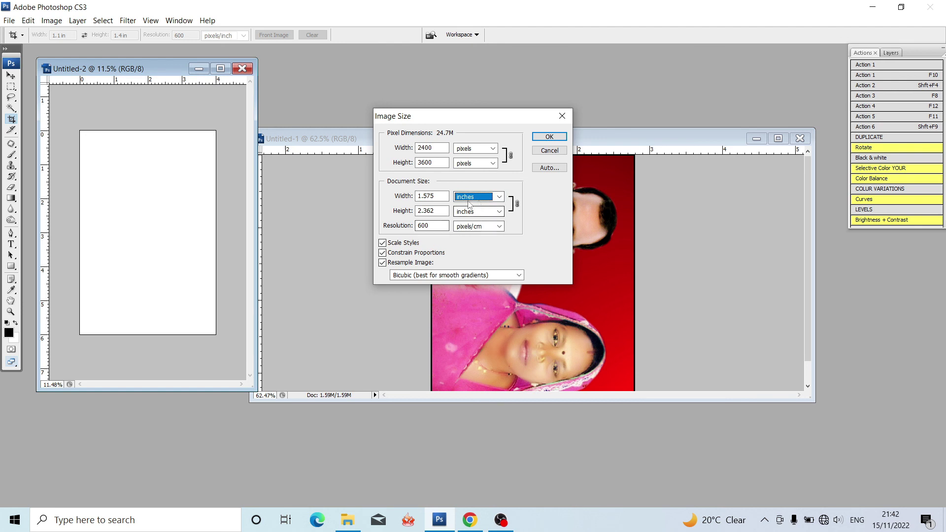
pyautogui.doubleClick(436, 196)
pyautogui.write('4')
pyautogui.press('Tab')
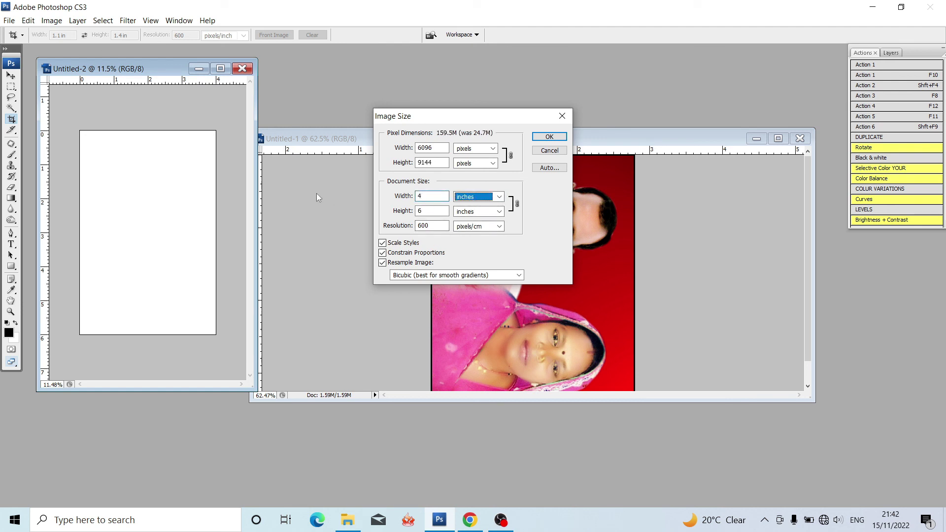
pyautogui.press('Return')
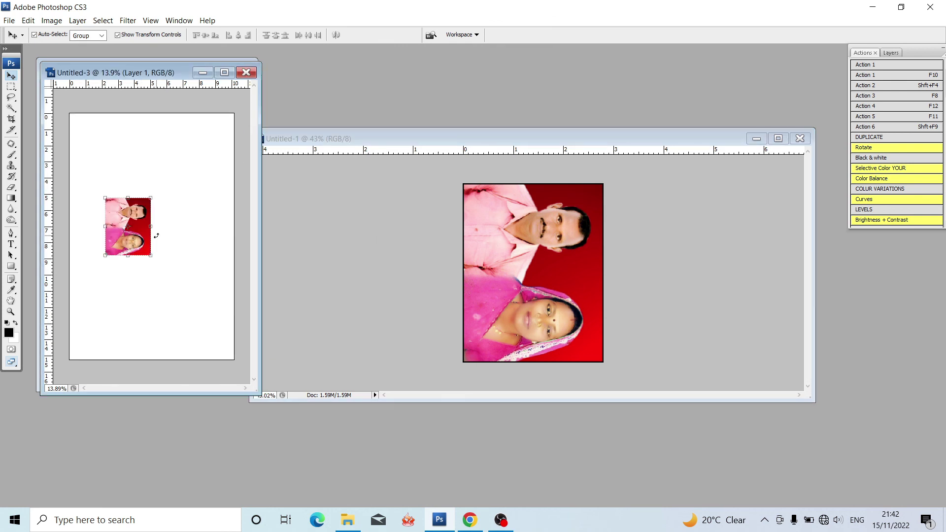
# Step: Move the photo to the sheet's top-left corner and tile it into twelve copies
pyautogui.moveTo(146, 247); pyautogui.dragTo(112, 163)
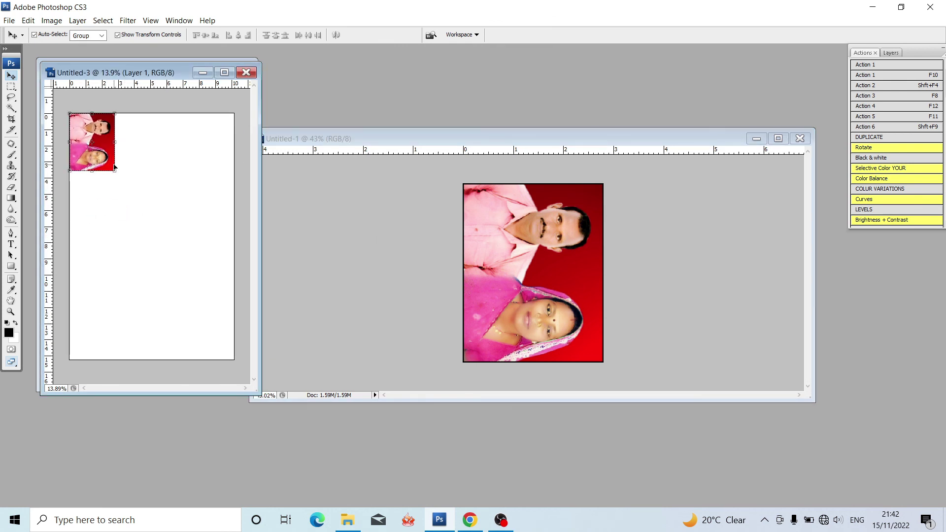
pyautogui.press('F10')
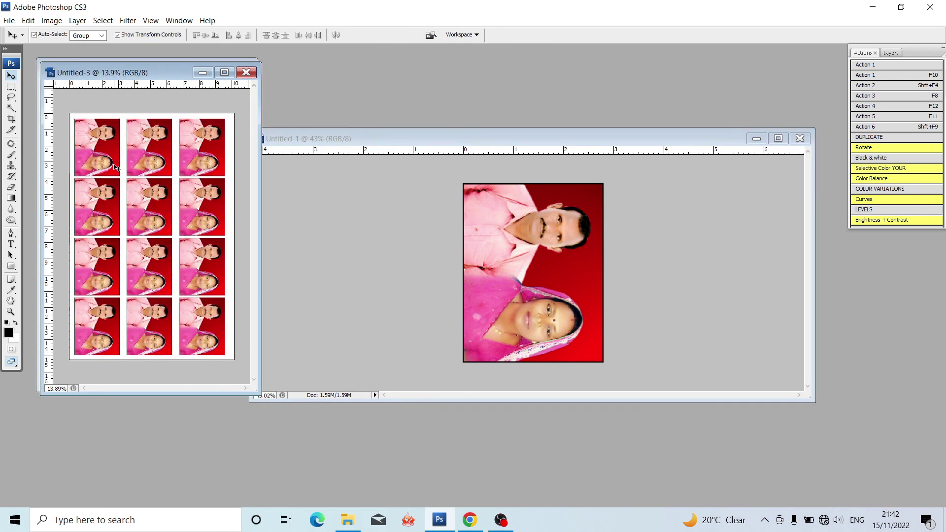
pyautogui.click(224, 72)
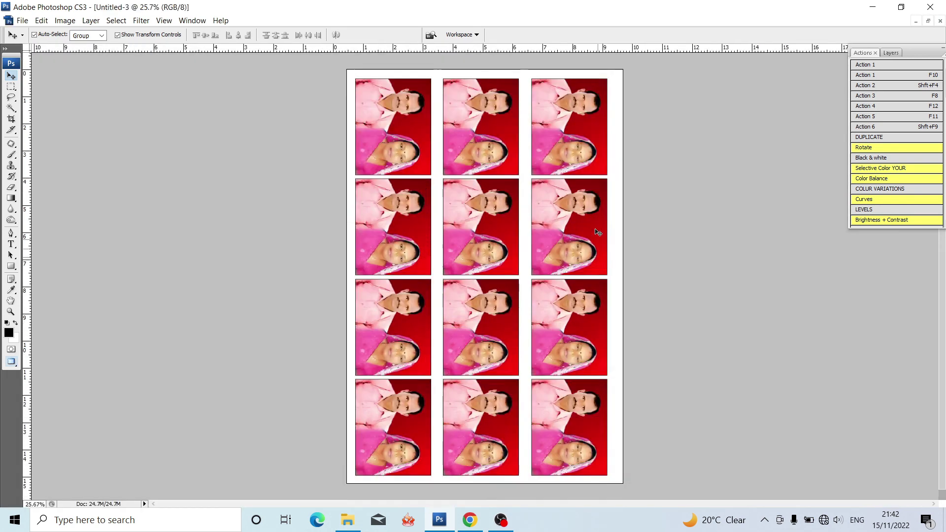
pyautogui.hotkey('ctrl', '+')
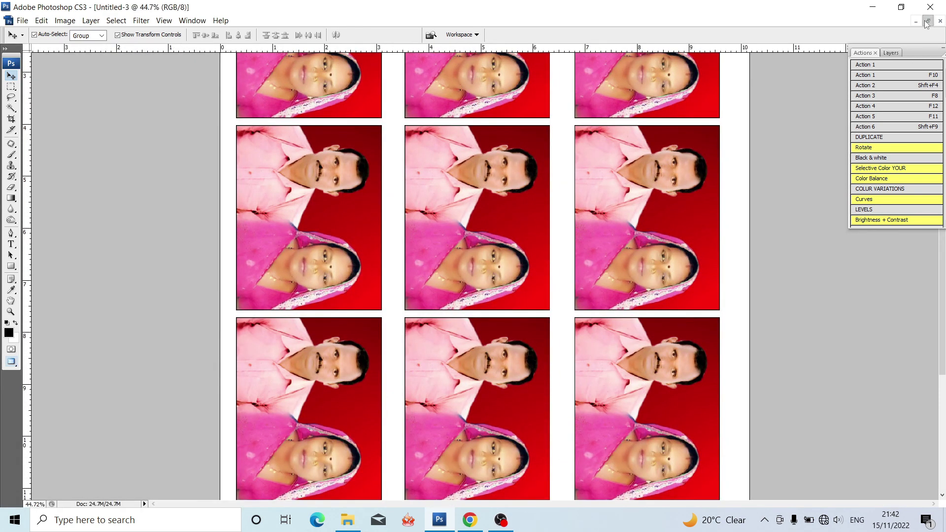
pyautogui.click(927, 21)
# Step: Run the Rotate action to turn the original photo back to landscape
pyautogui.click(858, 148)
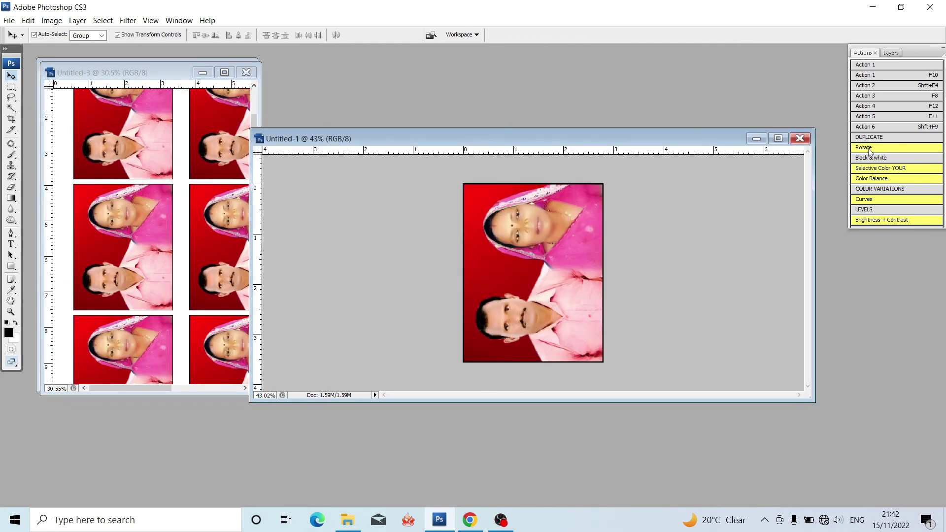
pyautogui.click(870, 152)
pyautogui.click(778, 138)
pyautogui.scroll(2, 350, 262)
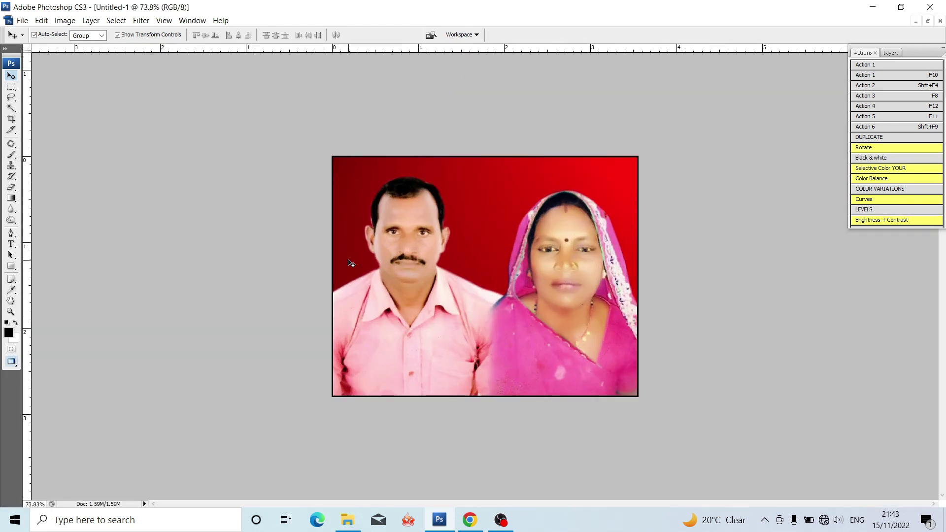